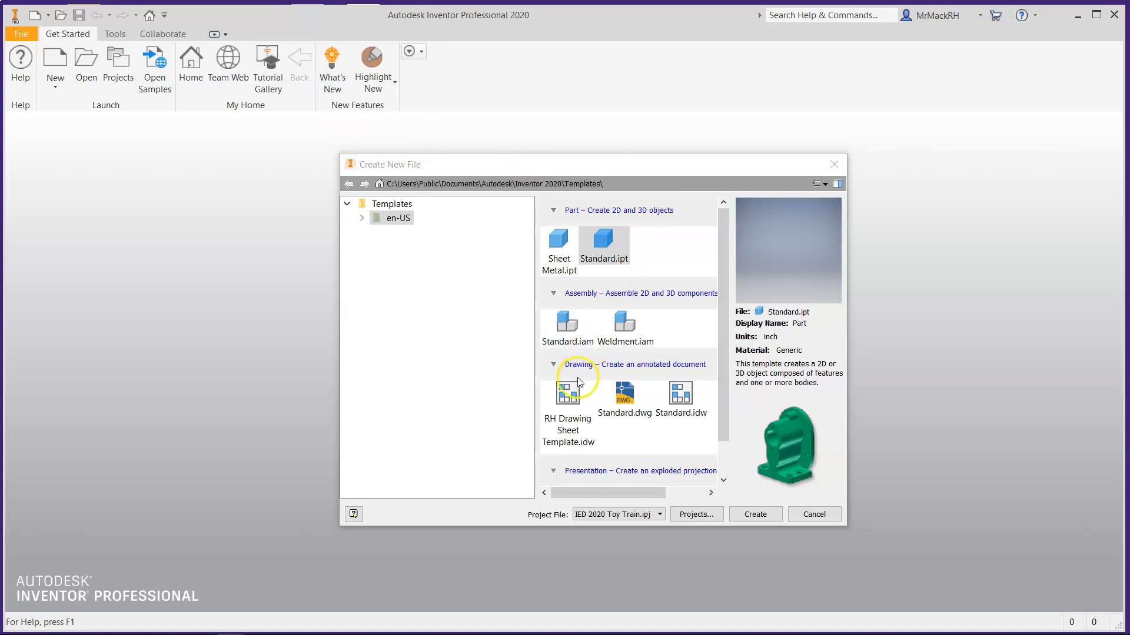
# Step: Create a drawing from RH Drawing Sheet Template.idw with part name TRAIN COWCATCHER, the student's name and period 3RD in the title block
pyautogui.click(568, 403)
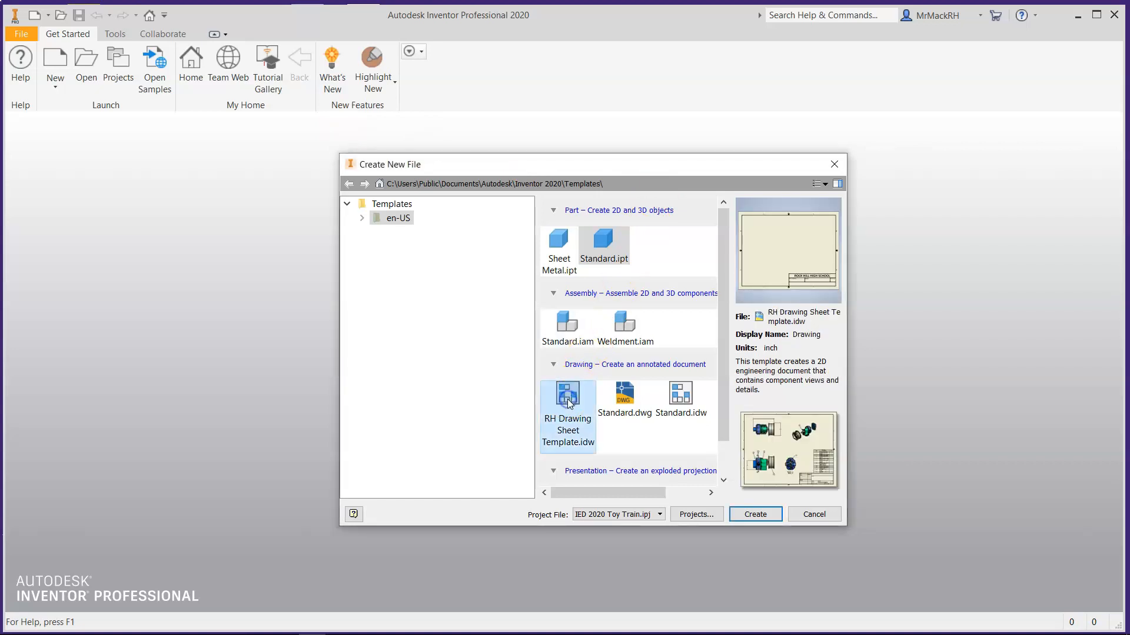
pyautogui.click(762, 519)
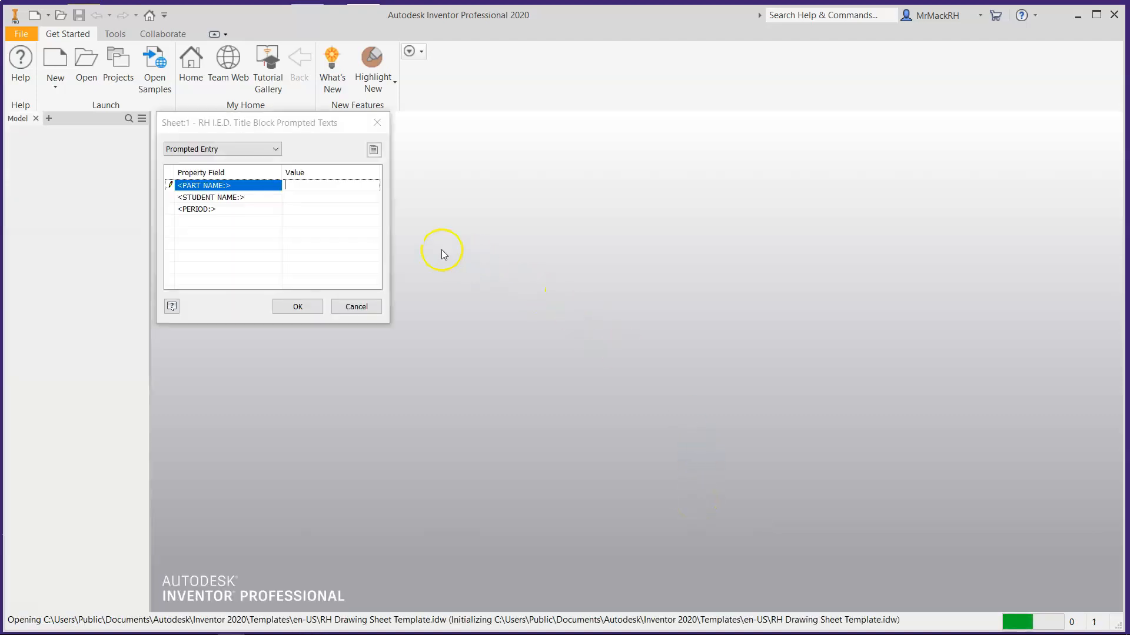
pyautogui.click(335, 187)
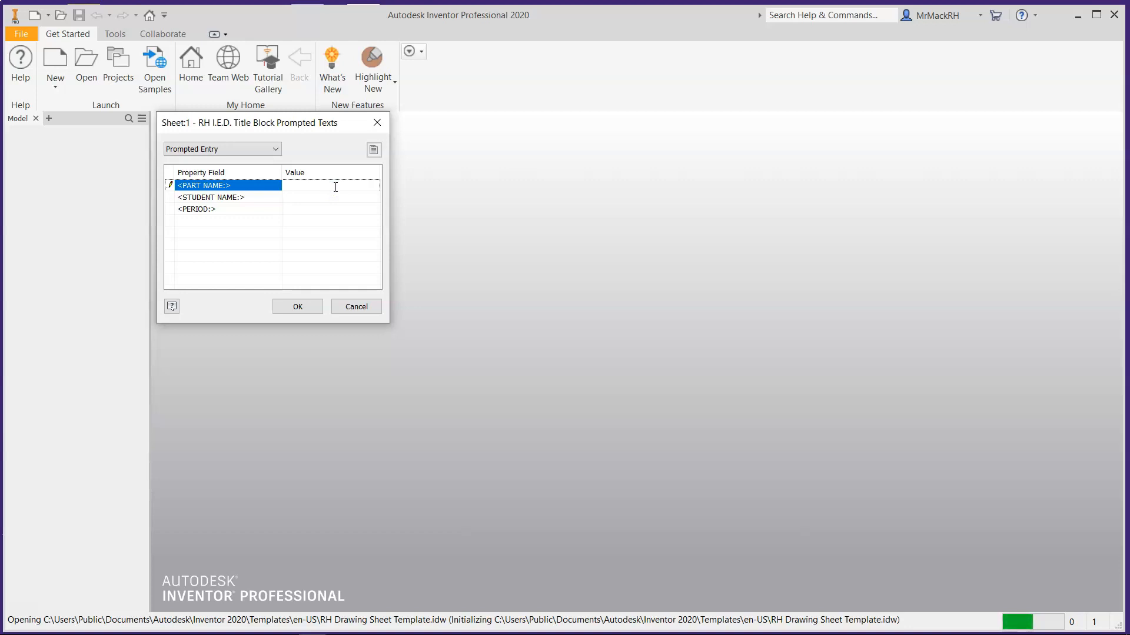
pyautogui.write('TRAIN COWCATCHER')
pyautogui.click(326, 196)
pyautogui.write('MR MACK')
pyautogui.click(355, 208)
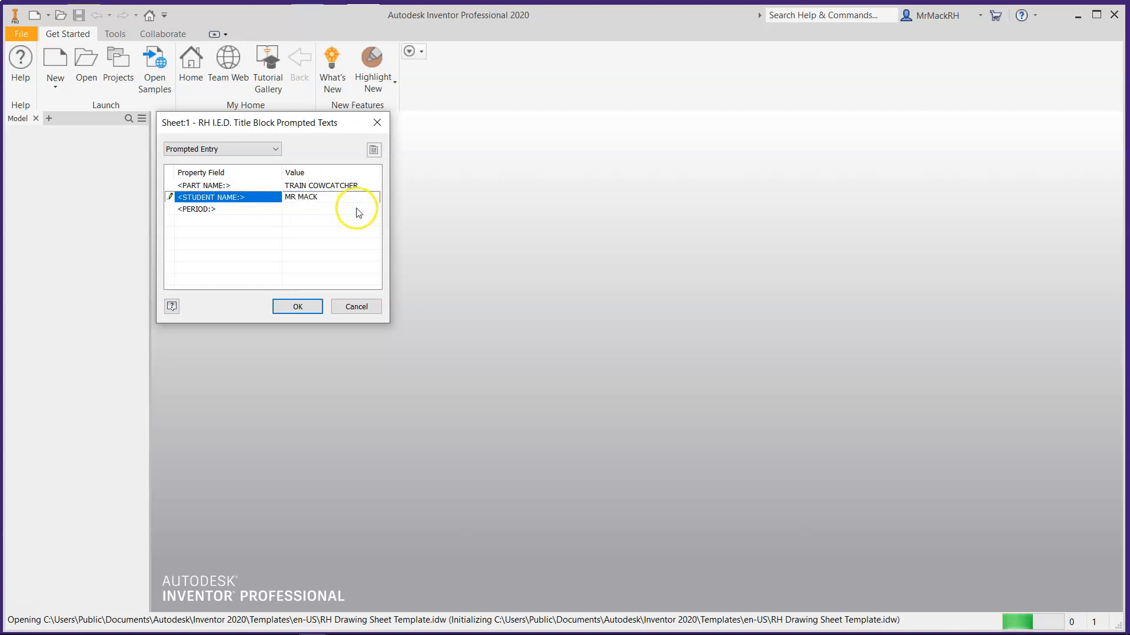
pyautogui.write('3RD')
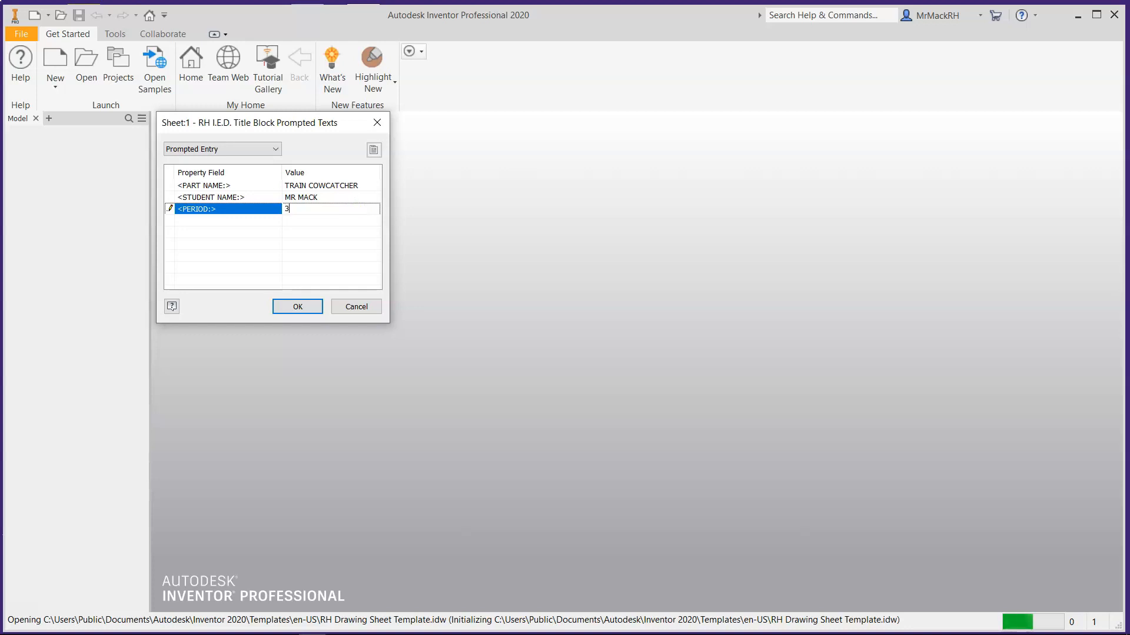
pyautogui.click(316, 310)
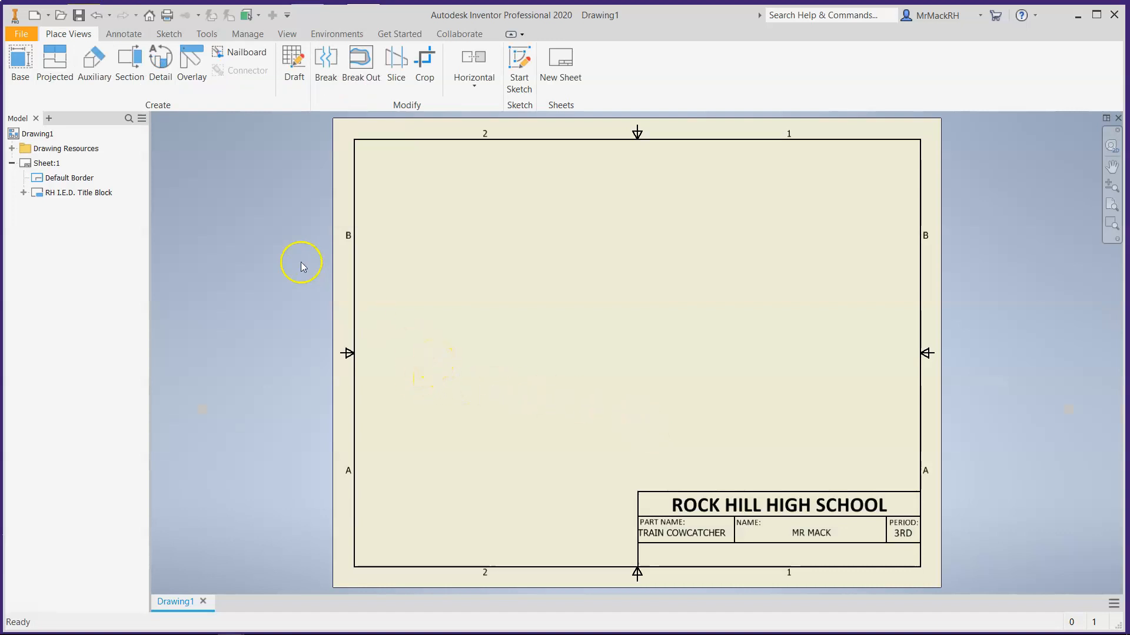
# Step: Start a base view of the Train Cowcatcher part and position its front view in the sheet's lower-left area
pyautogui.click(16, 77)
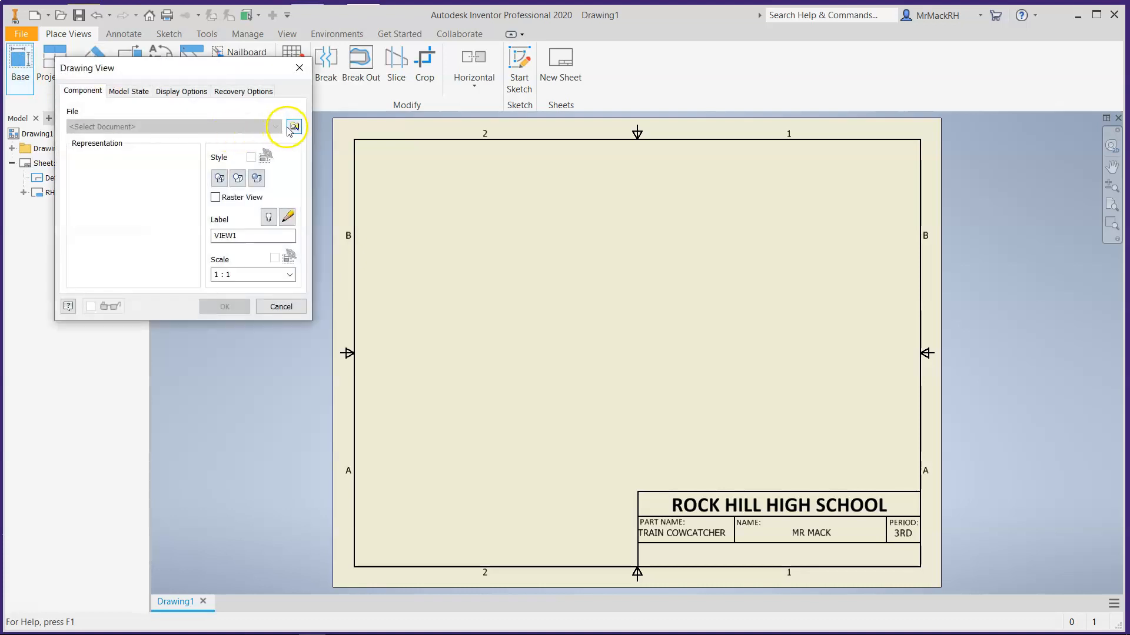
pyautogui.click(290, 127)
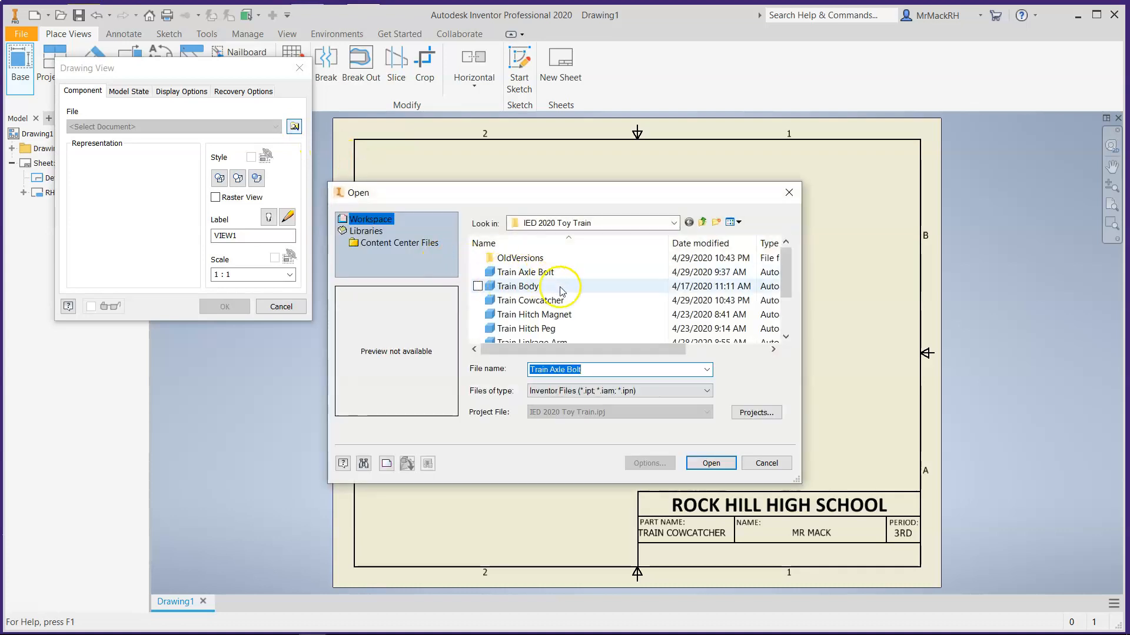
pyautogui.click(553, 300)
pyautogui.click(699, 465)
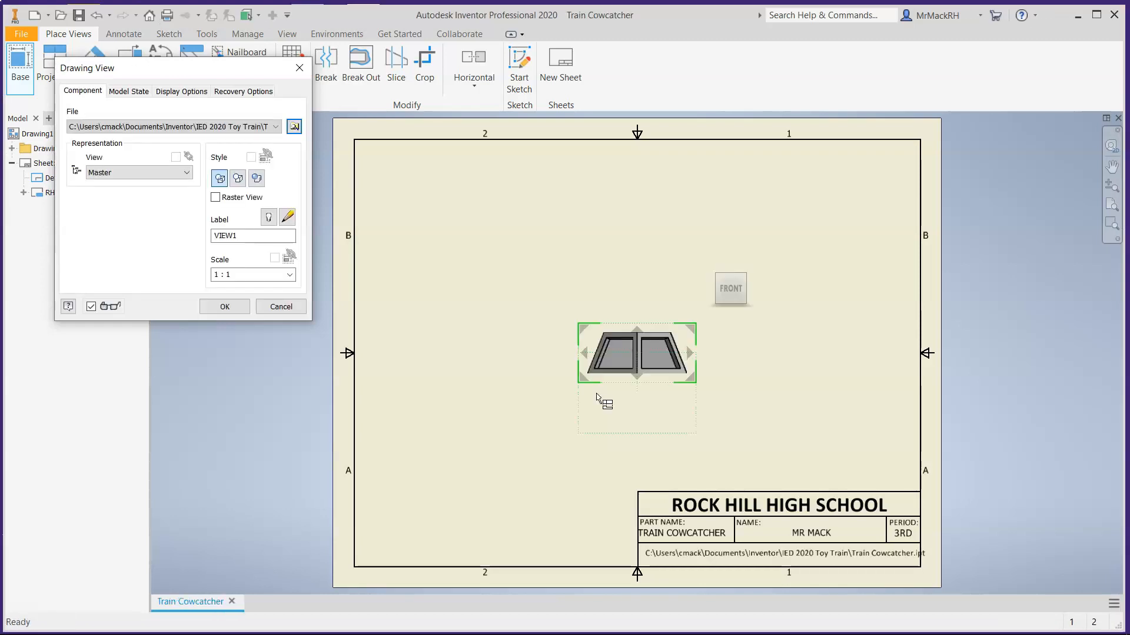
pyautogui.moveTo(655, 355); pyautogui.dragTo(521, 401)
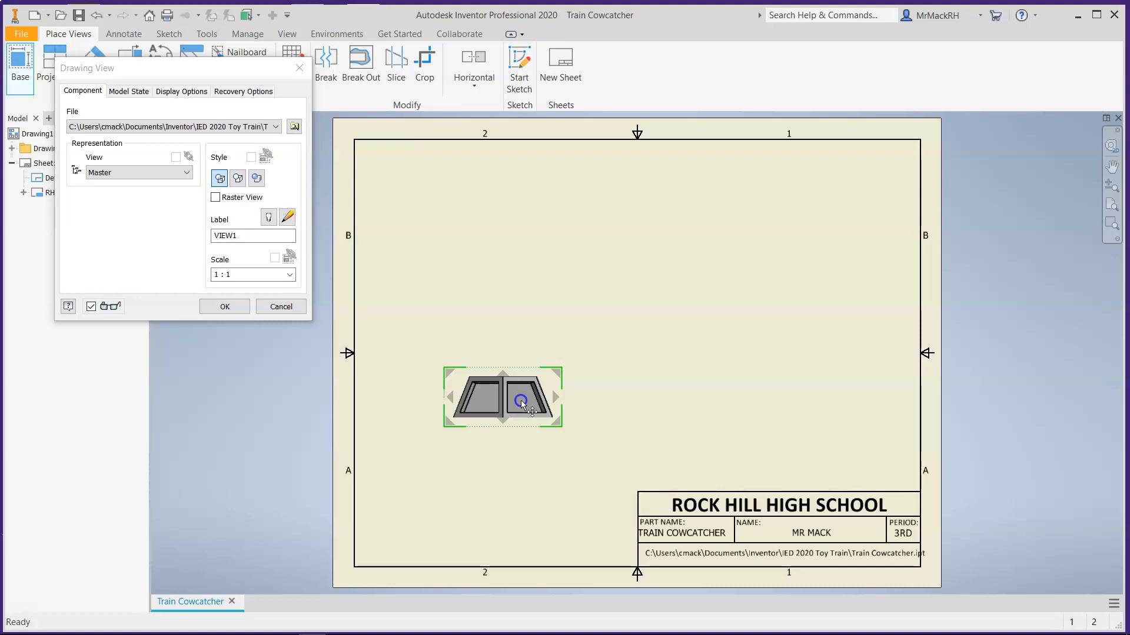
pyautogui.moveTo(521, 403); pyautogui.dragTo(525, 407)
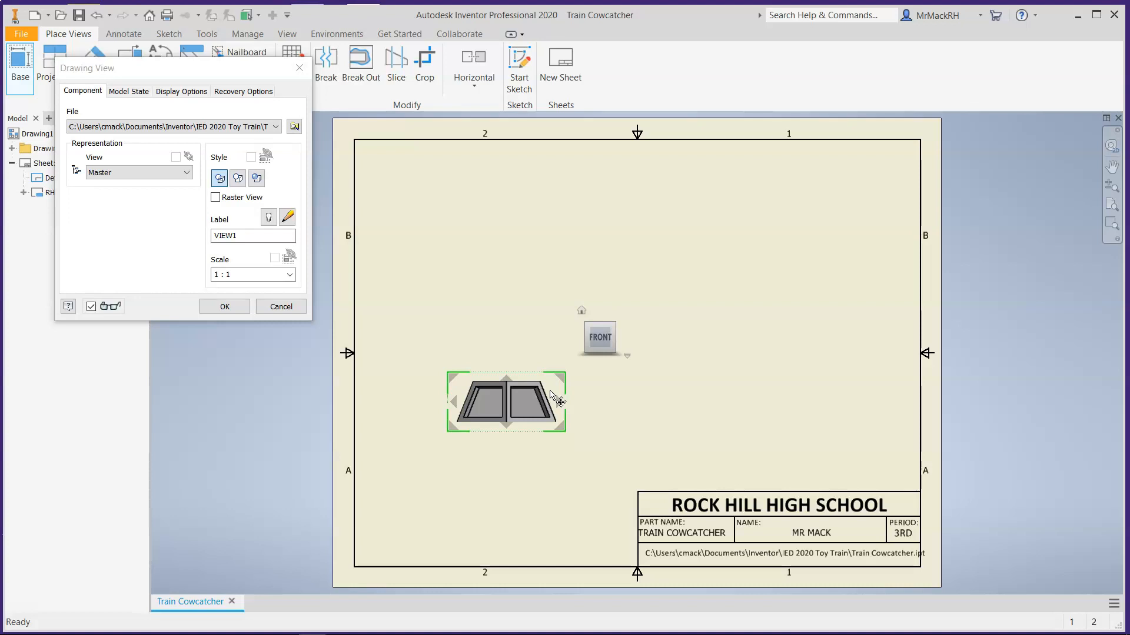
# Step: Create projected top, isometric and right-side views from the front view, and shift the front view slightly up the sheet
pyautogui.click(546, 238)
pyautogui.click(832, 234)
pyautogui.click(839, 401)
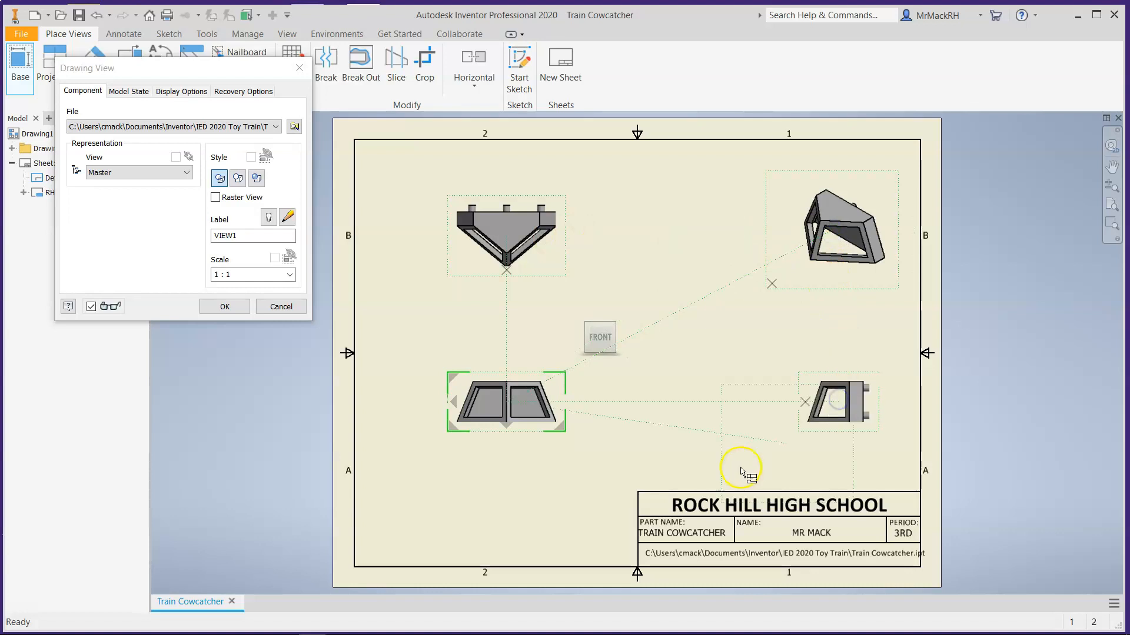
pyautogui.rightClick(712, 392)
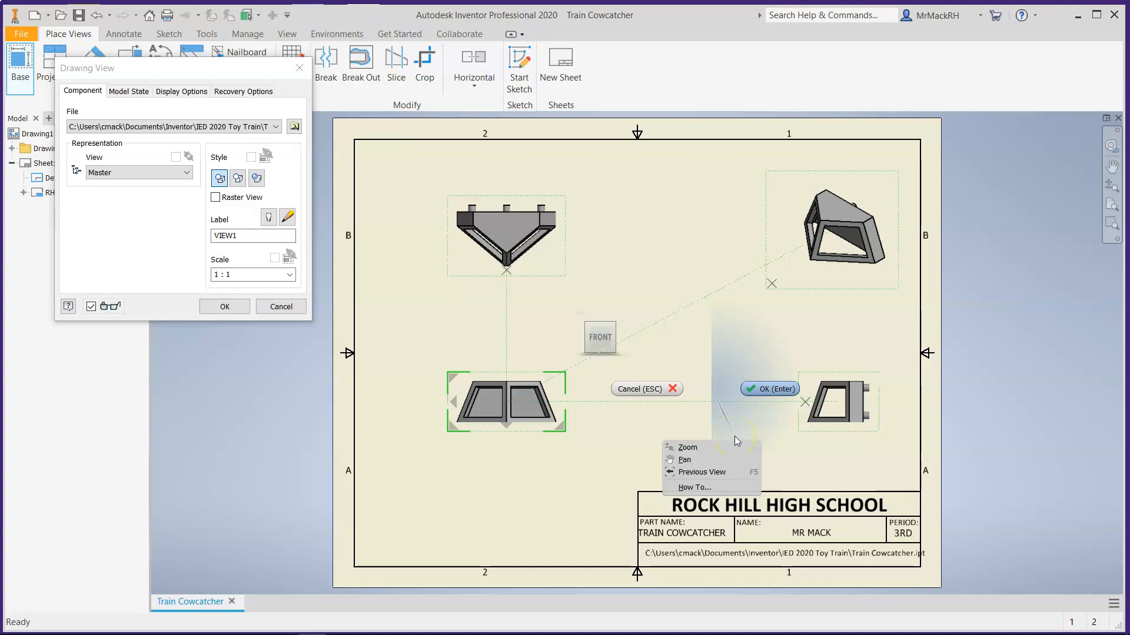
pyautogui.click(794, 395)
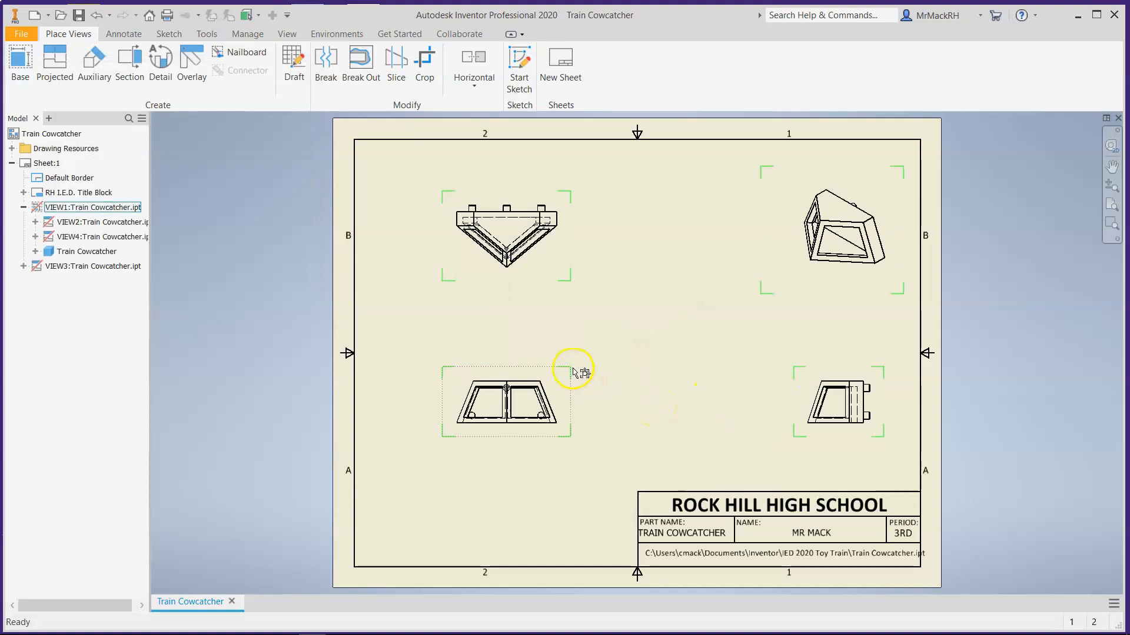
pyautogui.moveTo(571, 355); pyautogui.dragTo(569, 344)
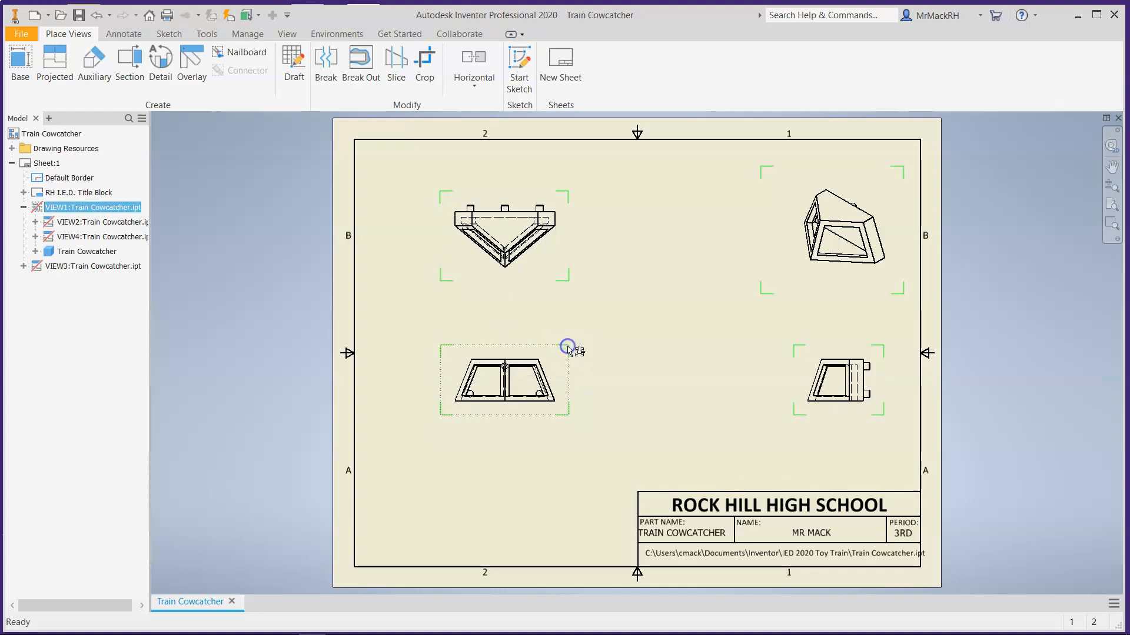
pyautogui.click(72, 80)
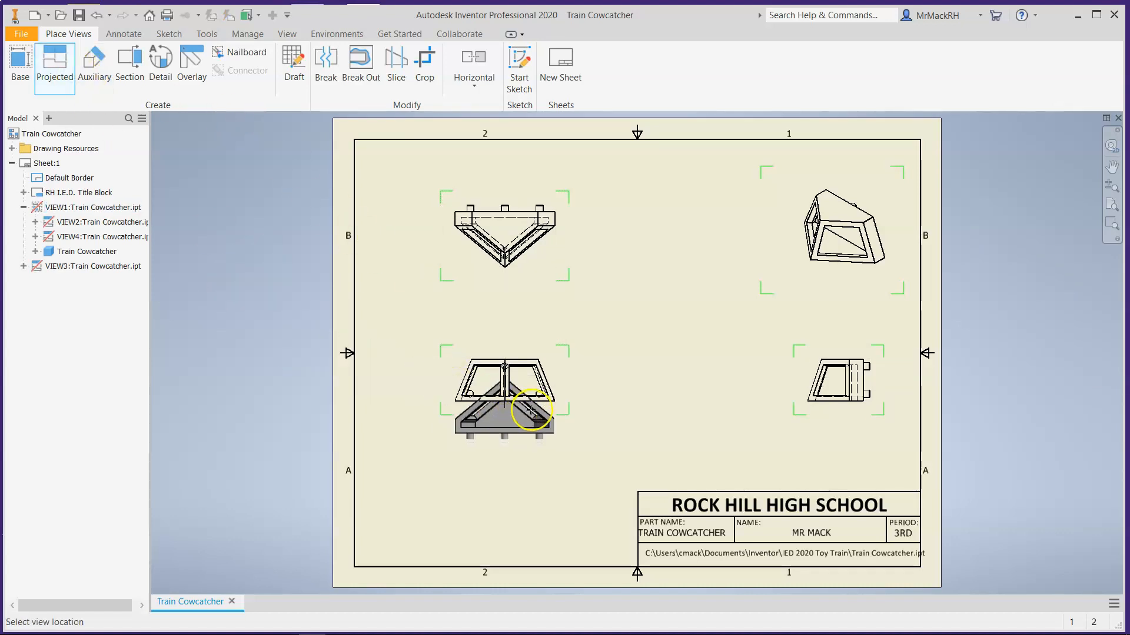
pyautogui.rightClick(158, 283)
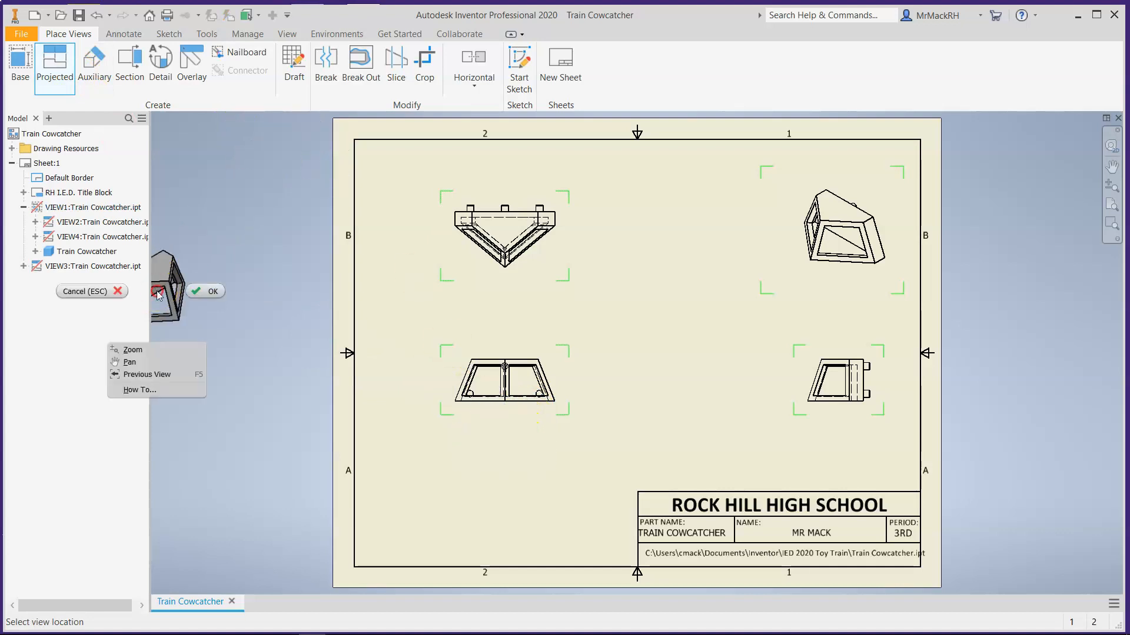
pyautogui.click(112, 293)
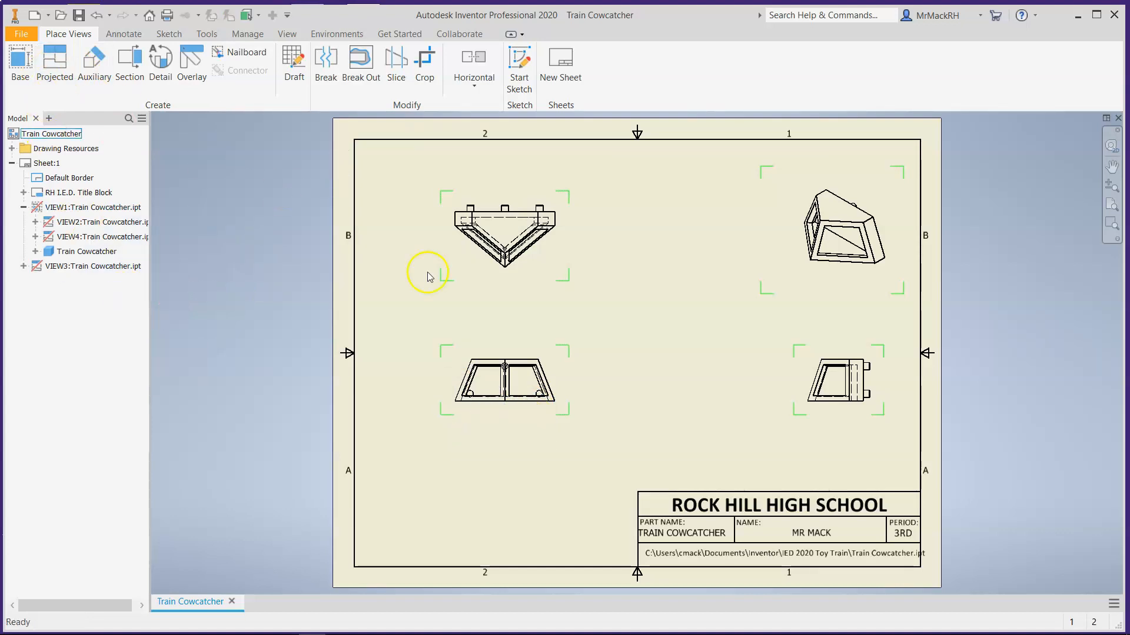
# Step: Project a bottom view from the front view and place it directly below
pyautogui.click(486, 350)
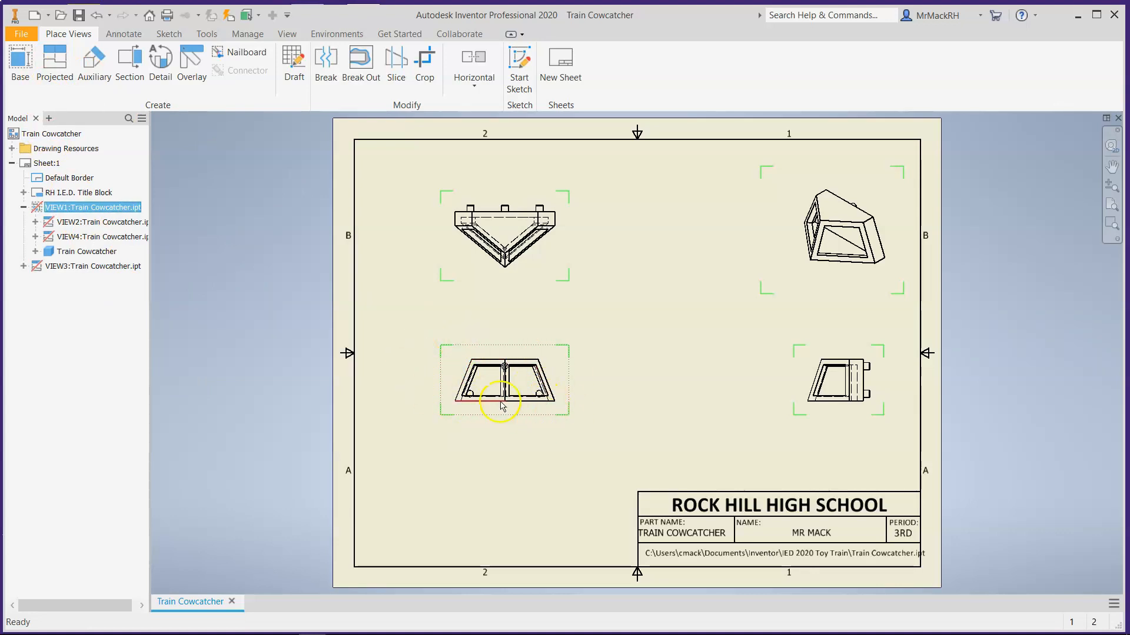
pyautogui.click(57, 62)
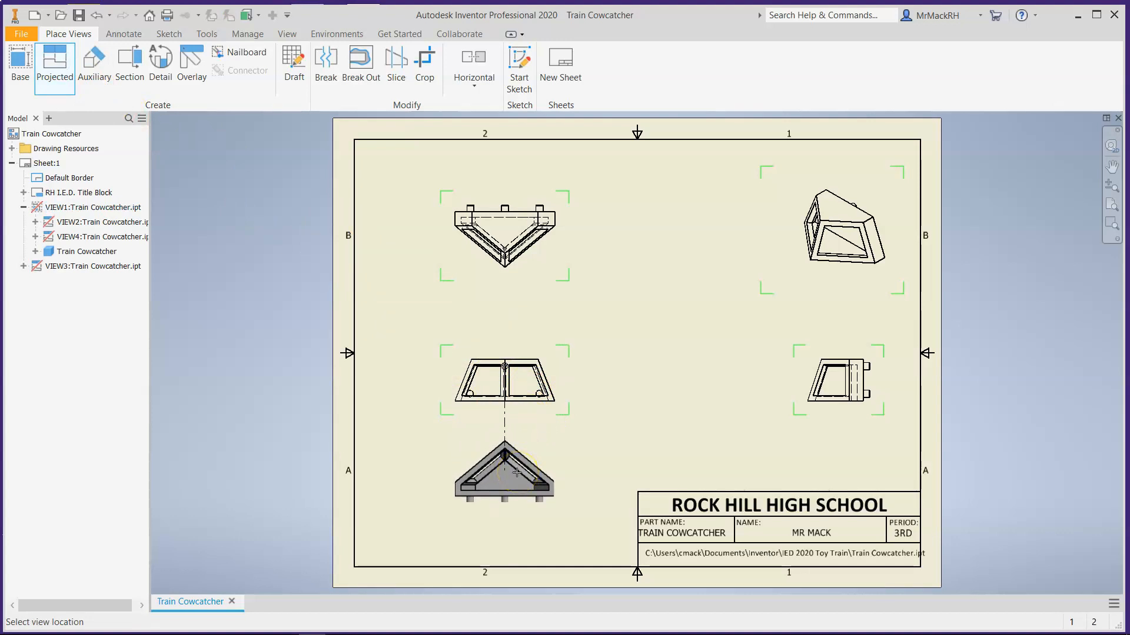
pyautogui.click(517, 473)
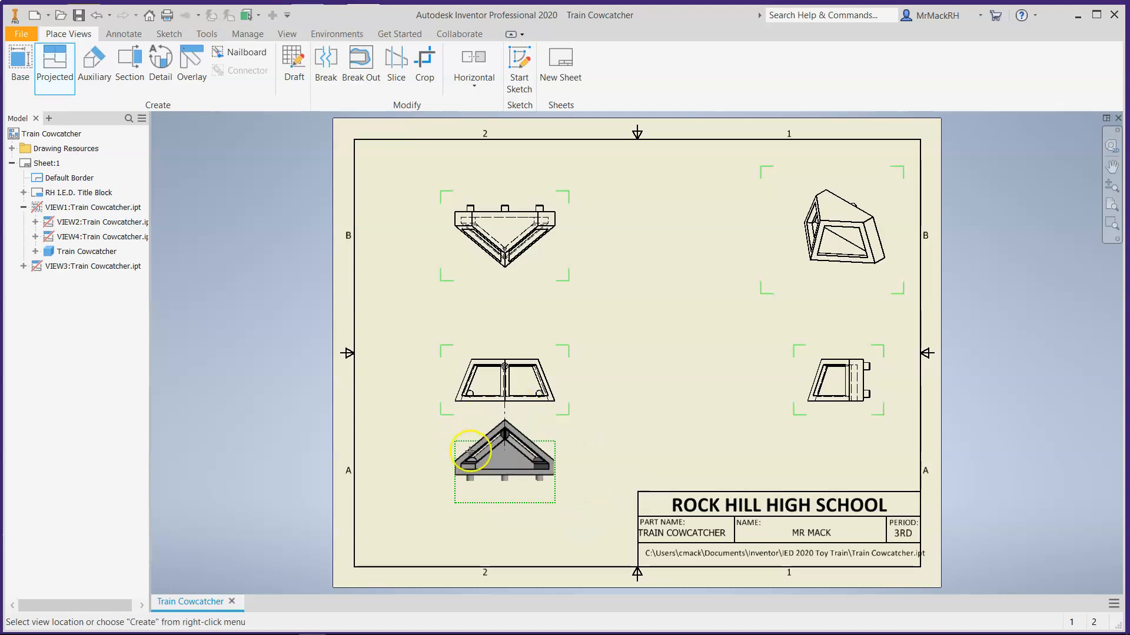
pyautogui.rightClick(488, 469)
pyautogui.click(517, 466)
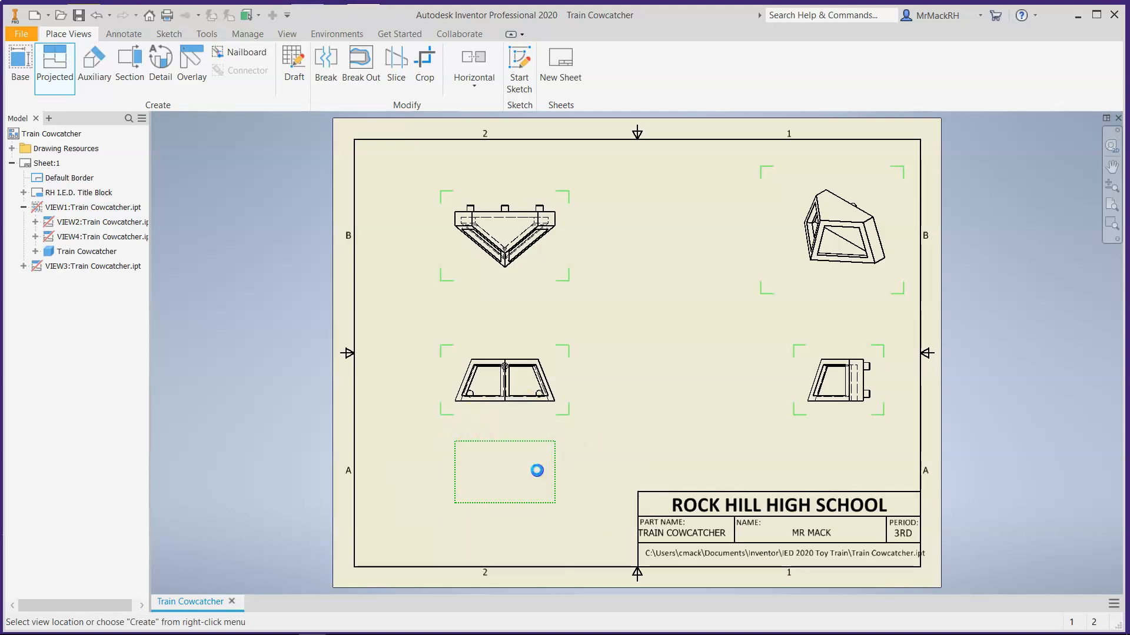
# Step: Move the front view up and left for even spacing, and raise the isometric view to the sheet's upper border
pyautogui.moveTo(575, 347); pyautogui.dragTo(567, 333)
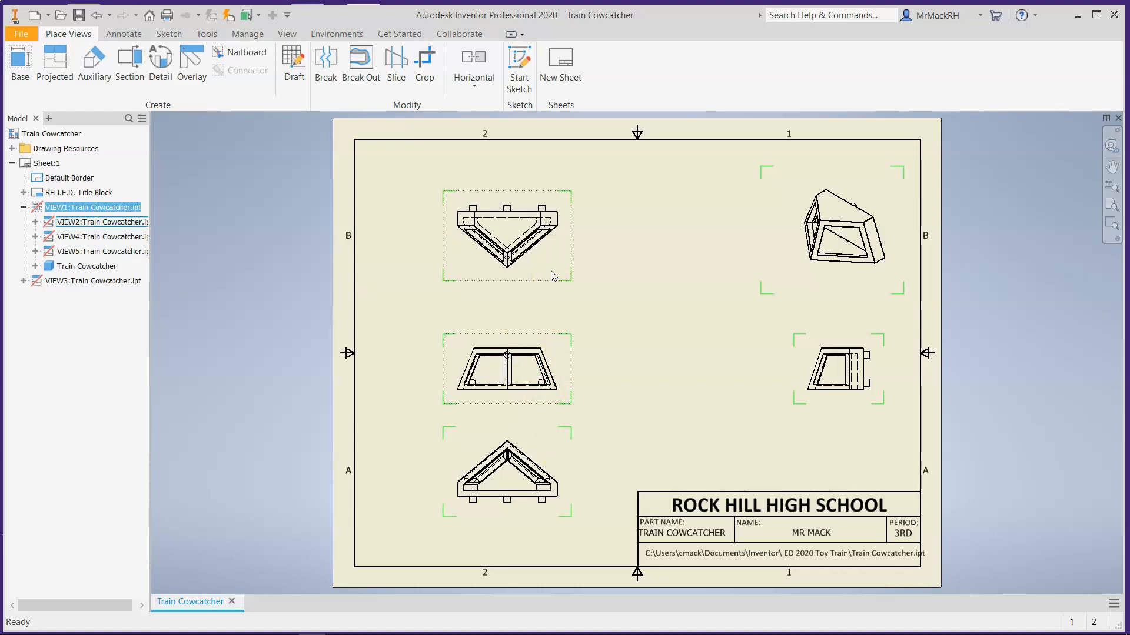
pyautogui.click(546, 241)
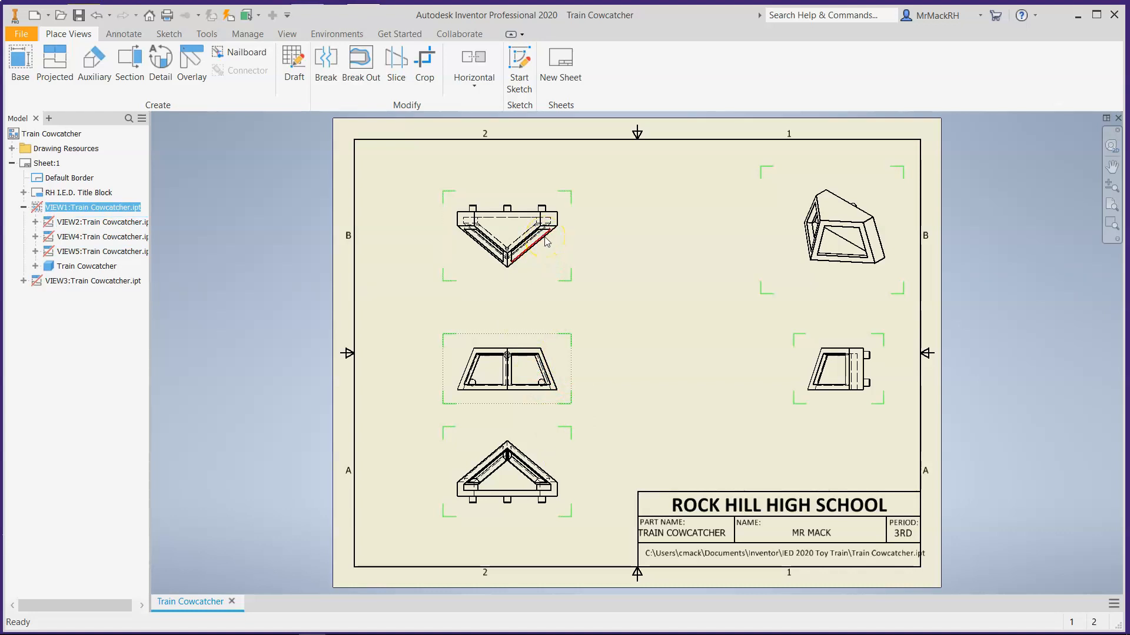
pyautogui.click(761, 334)
pyautogui.moveTo(559, 336); pyautogui.dragTo(561, 326)
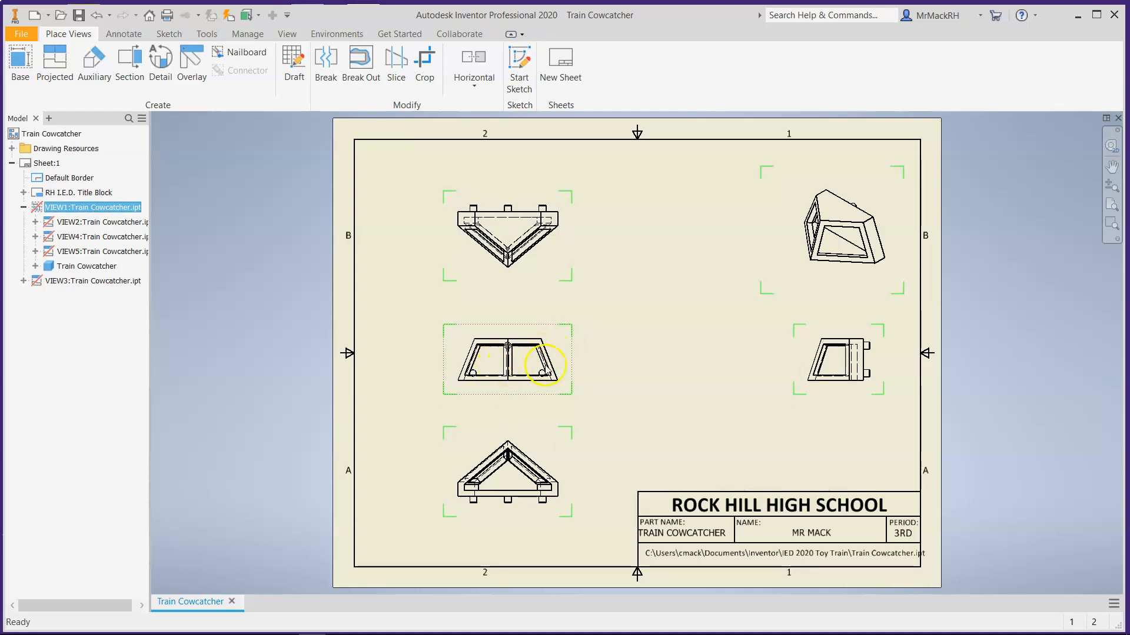
pyautogui.moveTo(559, 328); pyautogui.dragTo(534, 325)
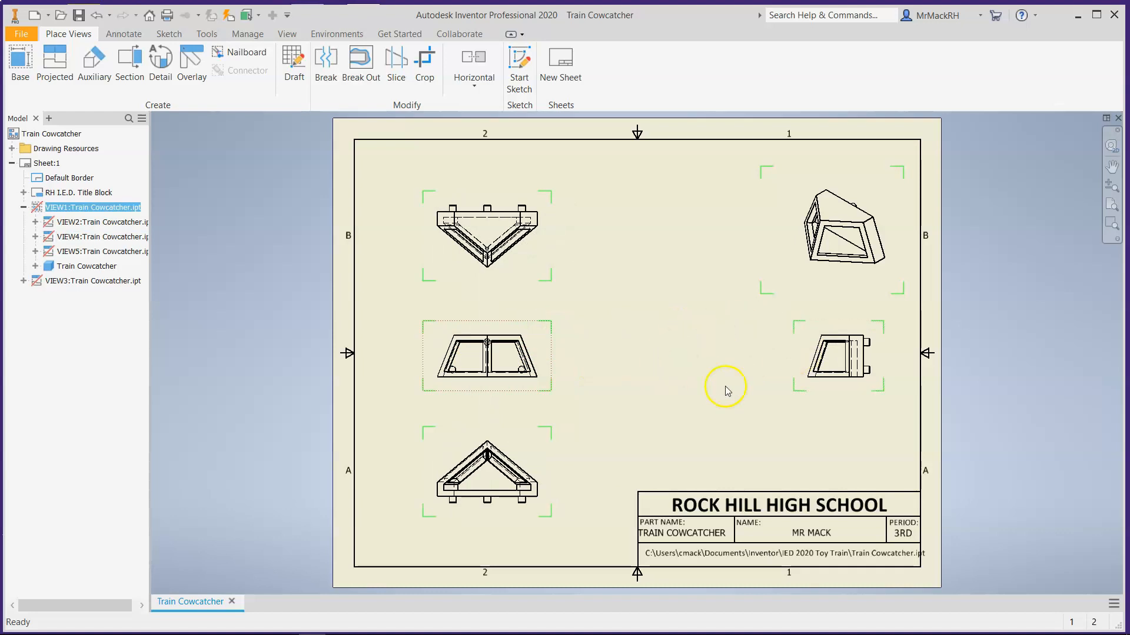
pyautogui.moveTo(870, 182); pyautogui.dragTo(870, 153)
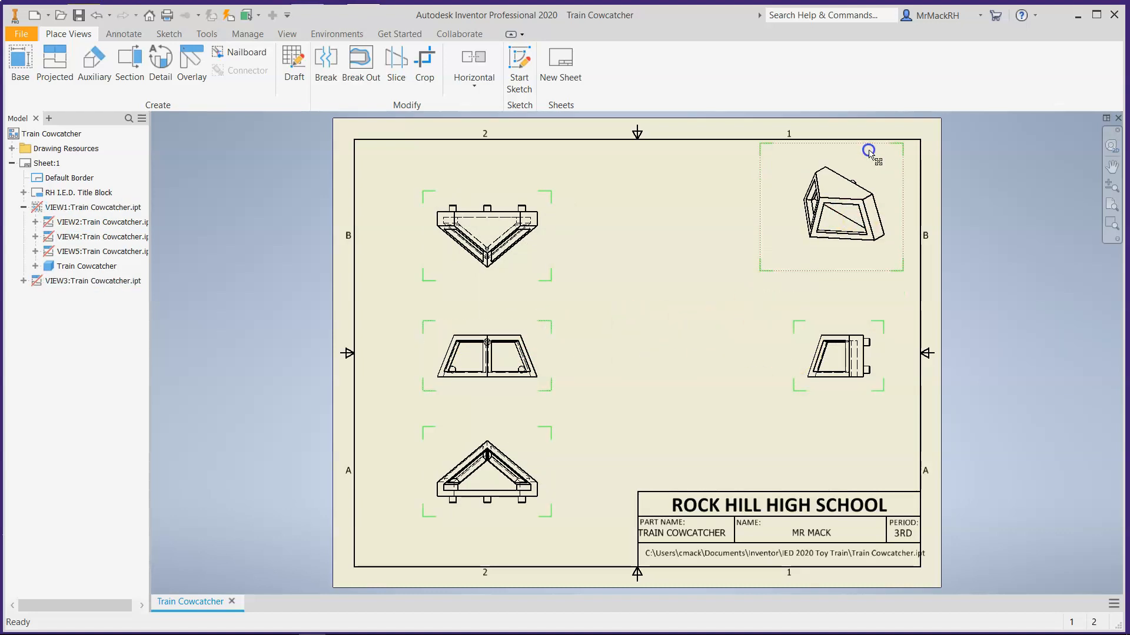
pyautogui.rightClick(853, 278)
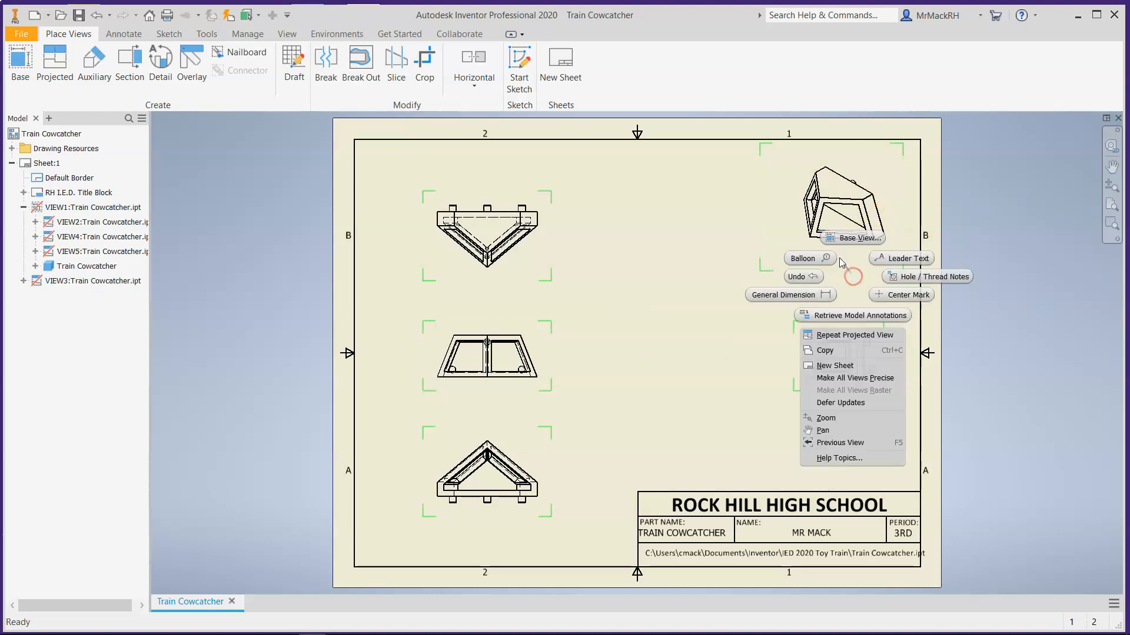
pyautogui.click(774, 242)
pyautogui.press('b')
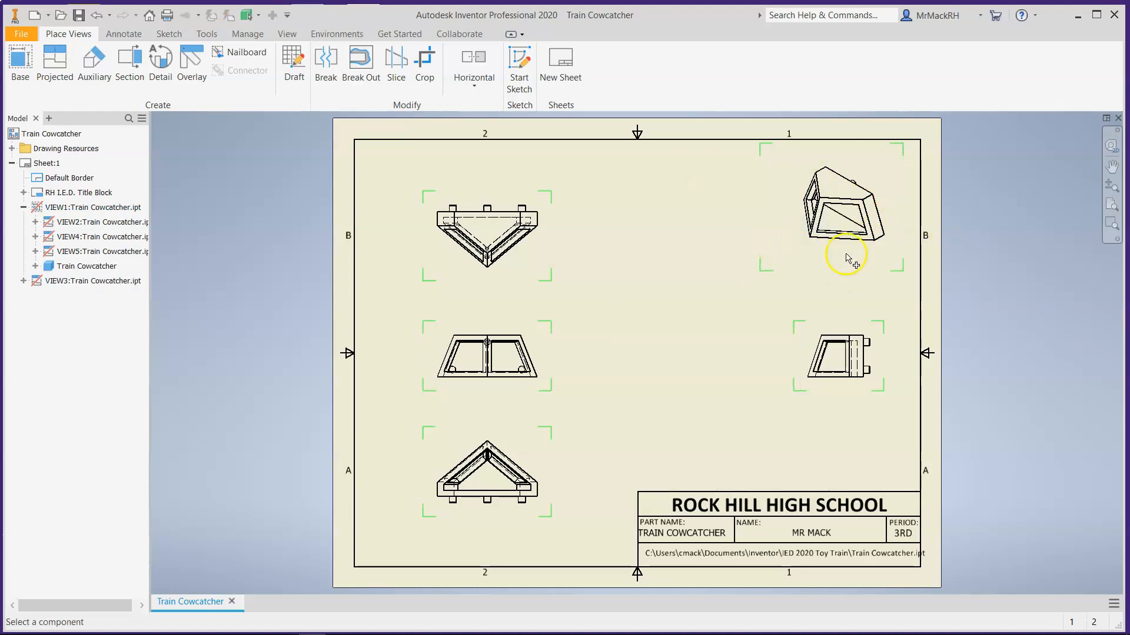
pyautogui.click(827, 219)
pyautogui.click(391, 266)
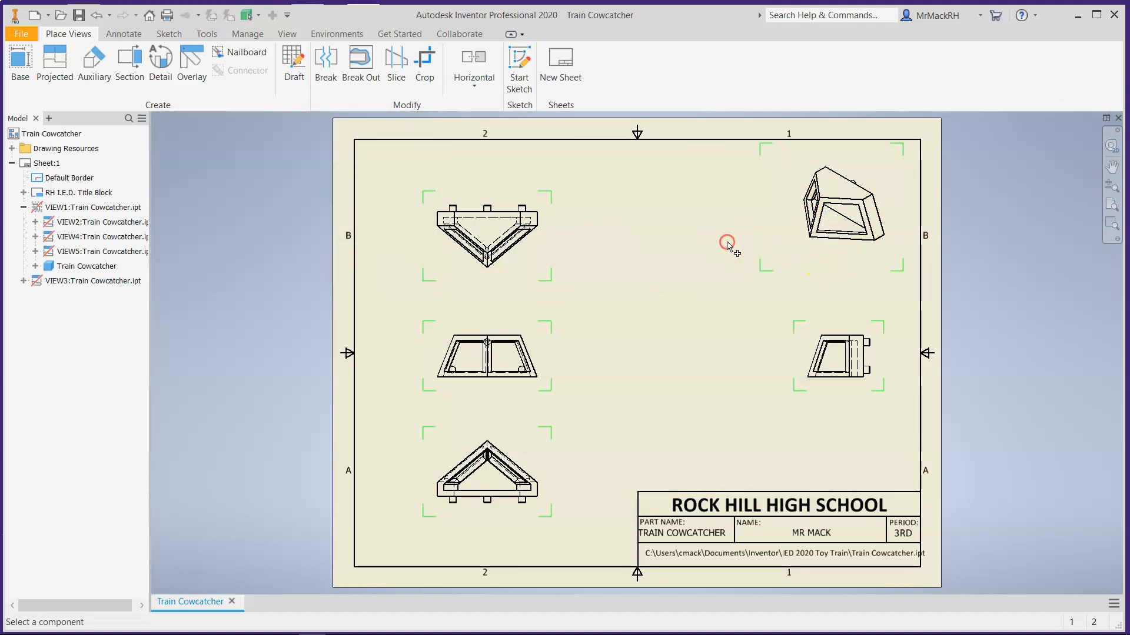
pyautogui.press('Escape')
# Step: Edit the isometric view to use the Shaded display style
pyautogui.click(845, 268)
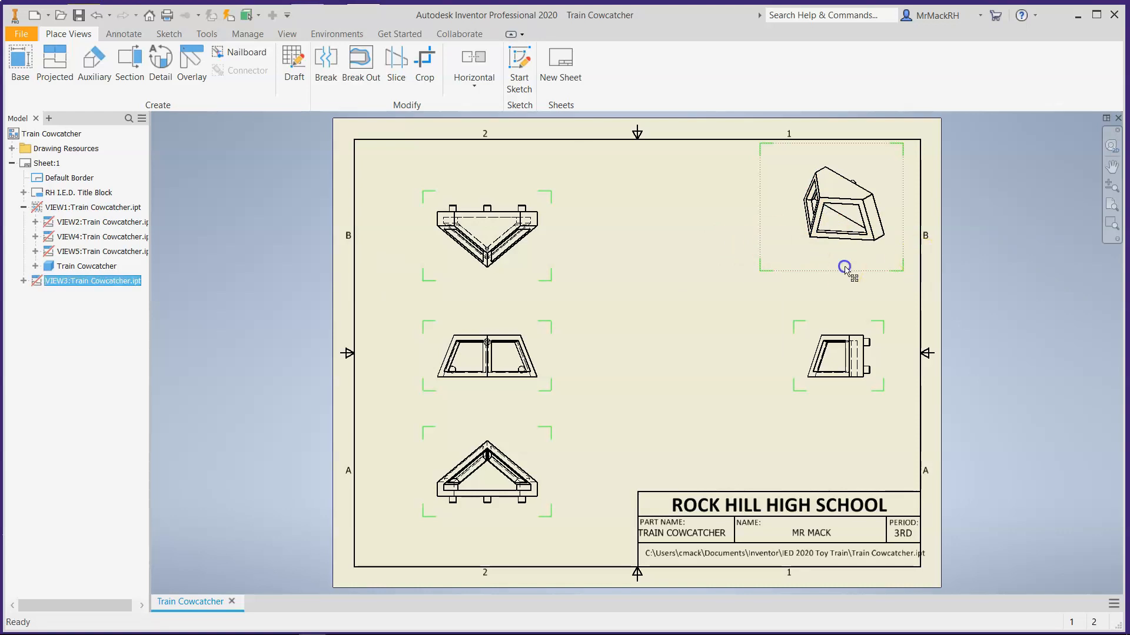
pyautogui.rightClick(845, 268)
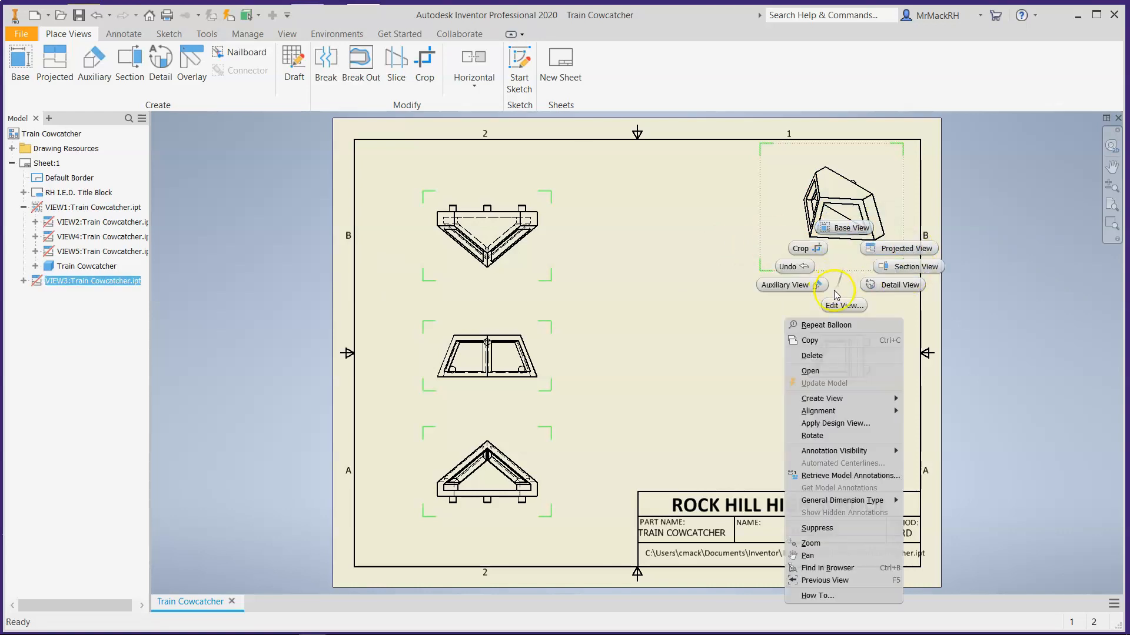
pyautogui.click(847, 303)
pyautogui.click(257, 178)
pyautogui.click(237, 307)
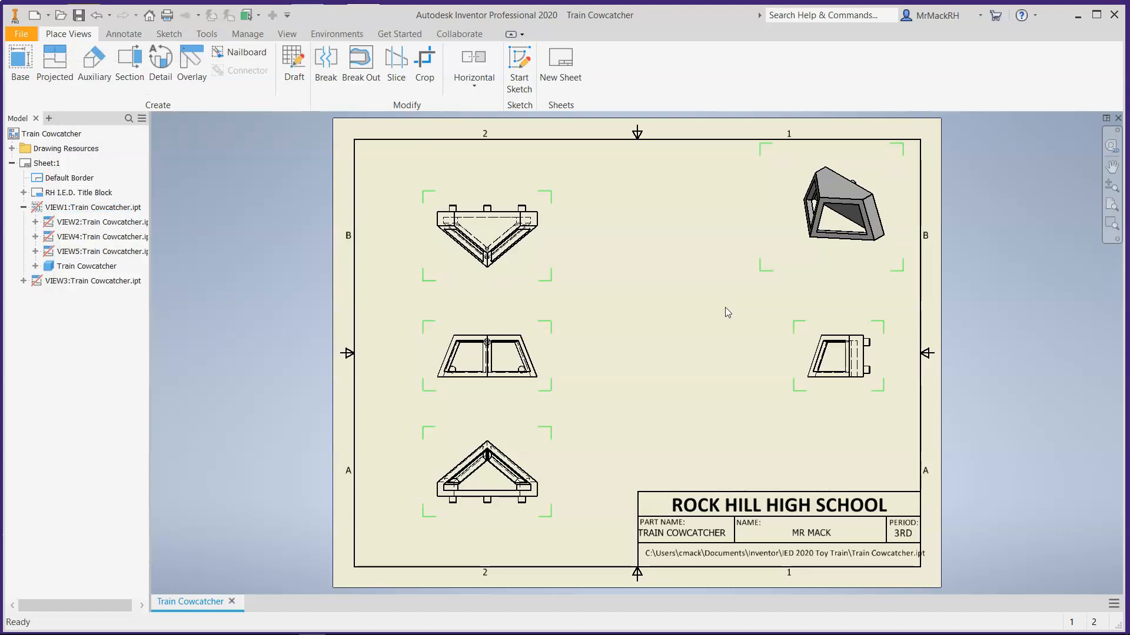
# Step: Move the top view slightly up, widening the gap to the front view
pyautogui.moveTo(543, 186); pyautogui.dragTo(543, 178)
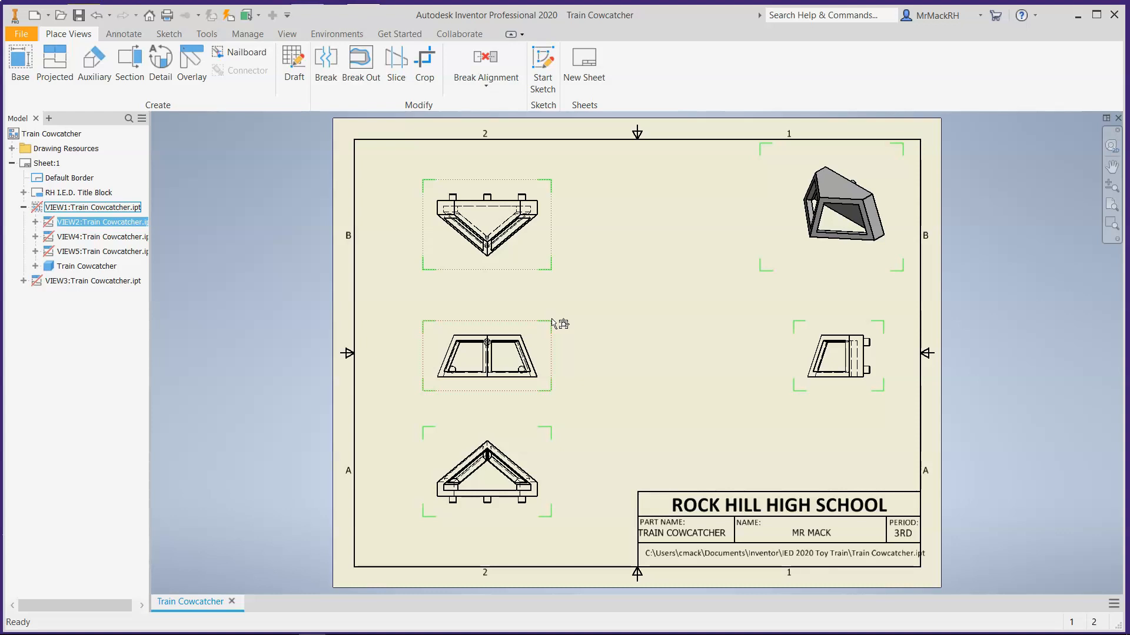
pyautogui.click(551, 371)
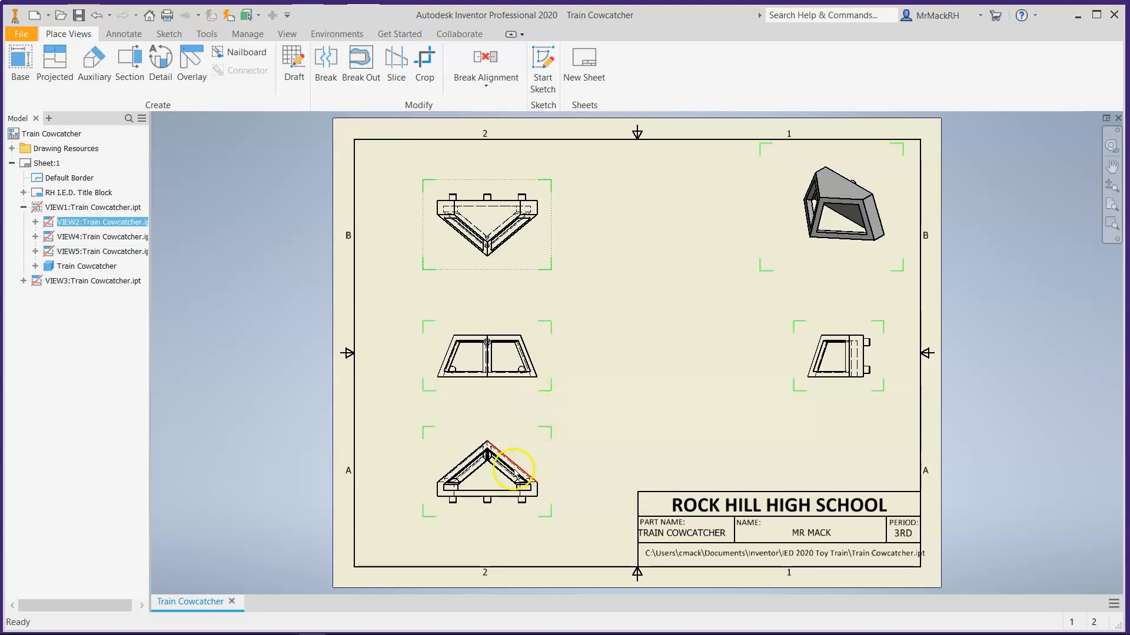
# Step: Examine the bottom, front and top views up close, checking their visible and hidden lines and the sheet layout
pyautogui.click(97, 337)
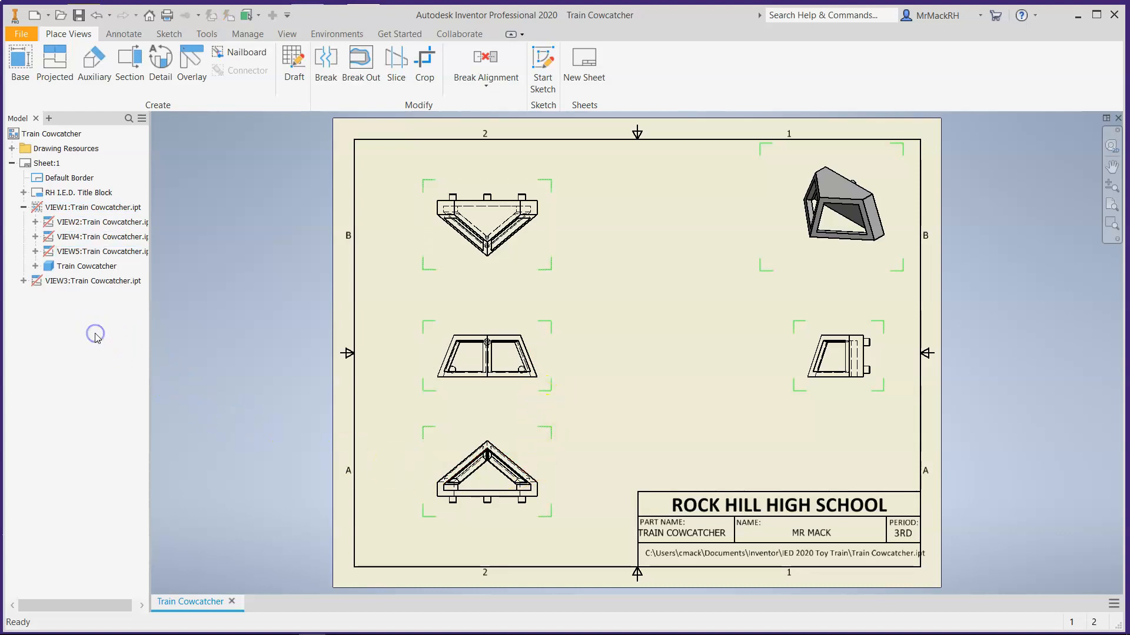
pyautogui.click(587, 246)
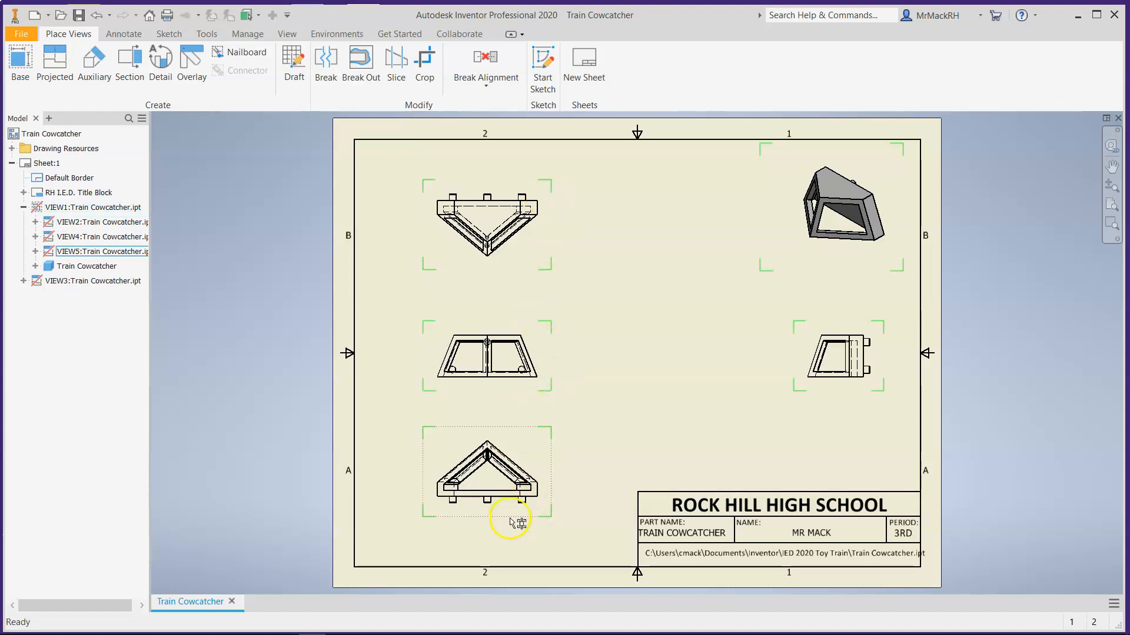
pyautogui.scroll(5, 517, 506)
pyautogui.scroll(-5, 511, 499)
pyautogui.scroll(8, 503, 532)
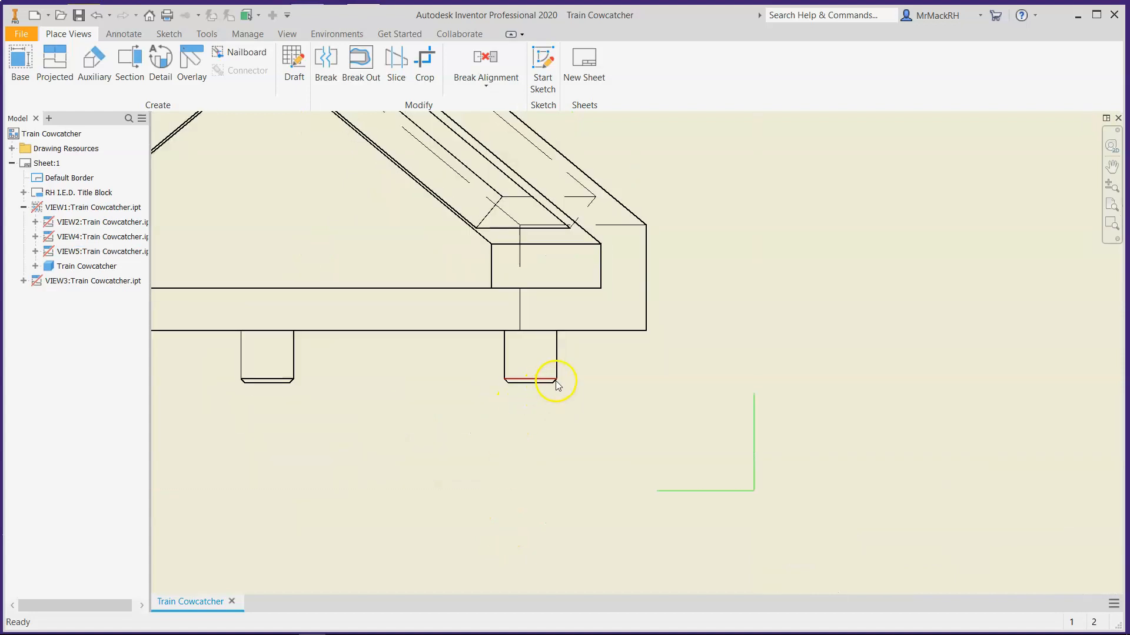
pyautogui.scroll(-5, 518, 423)
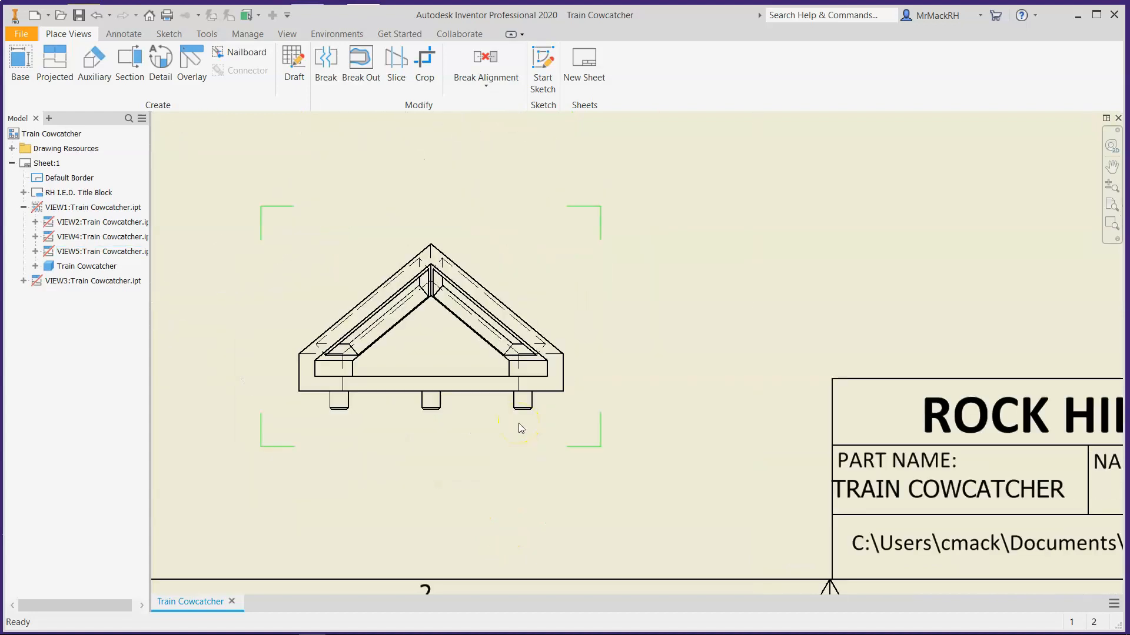
pyautogui.scroll(-4, 463, 415)
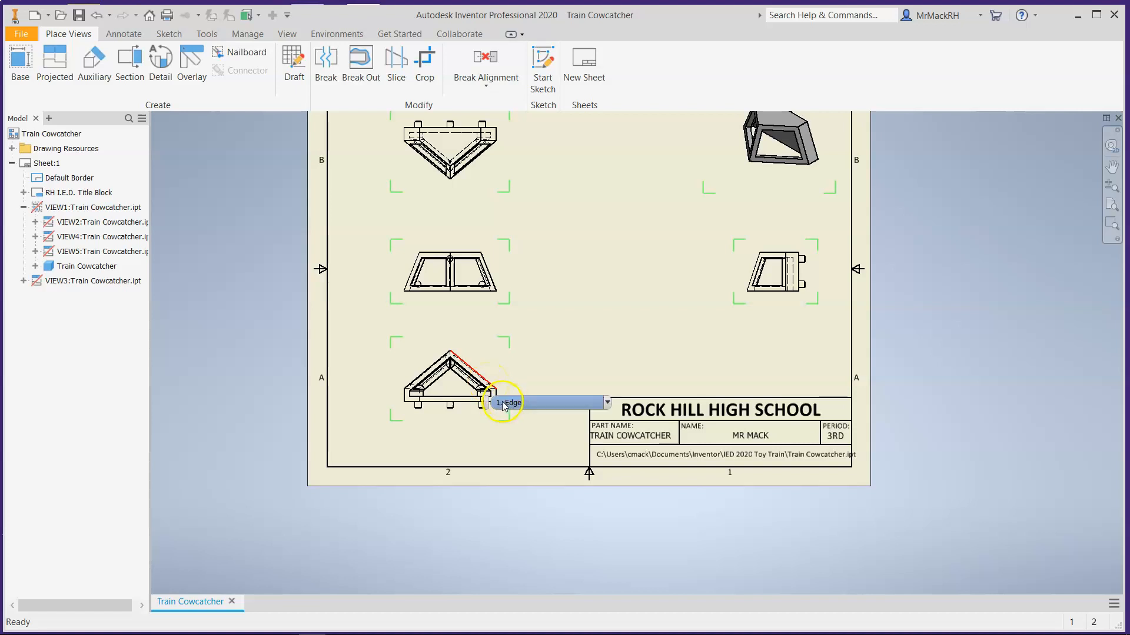
pyautogui.click(417, 375)
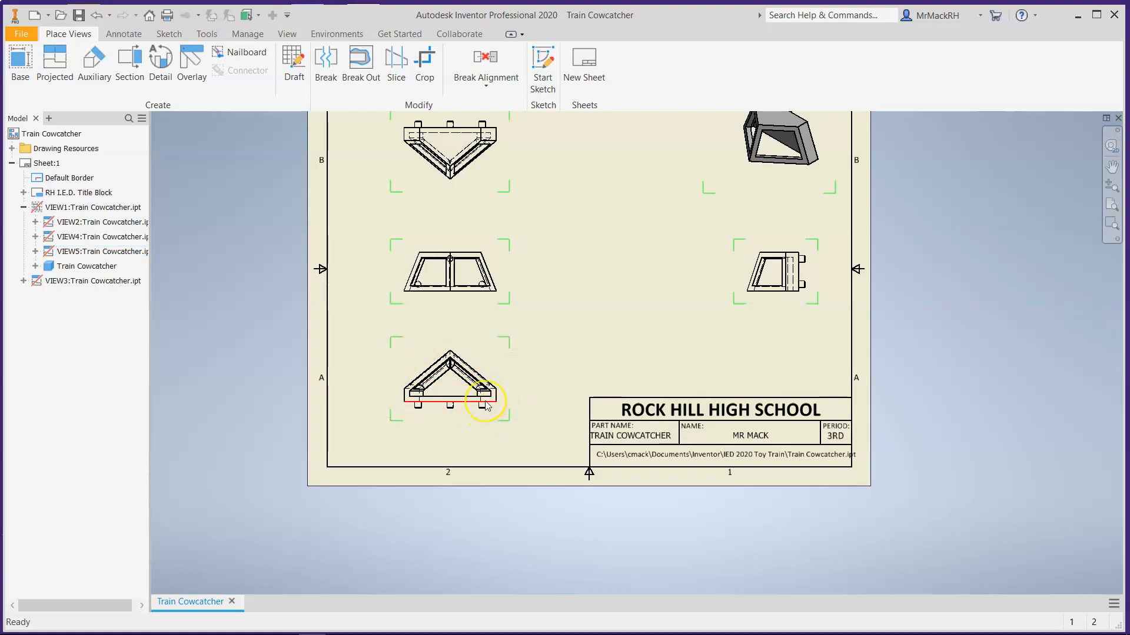
pyautogui.scroll(-2, 487, 406)
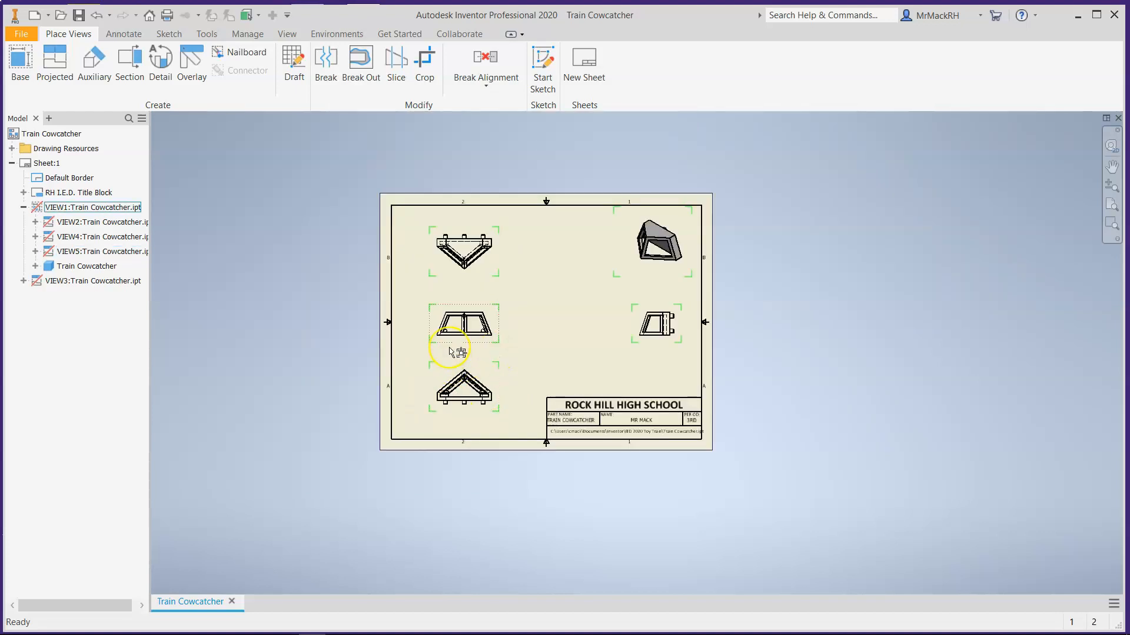
pyautogui.scroll(3, 450, 352)
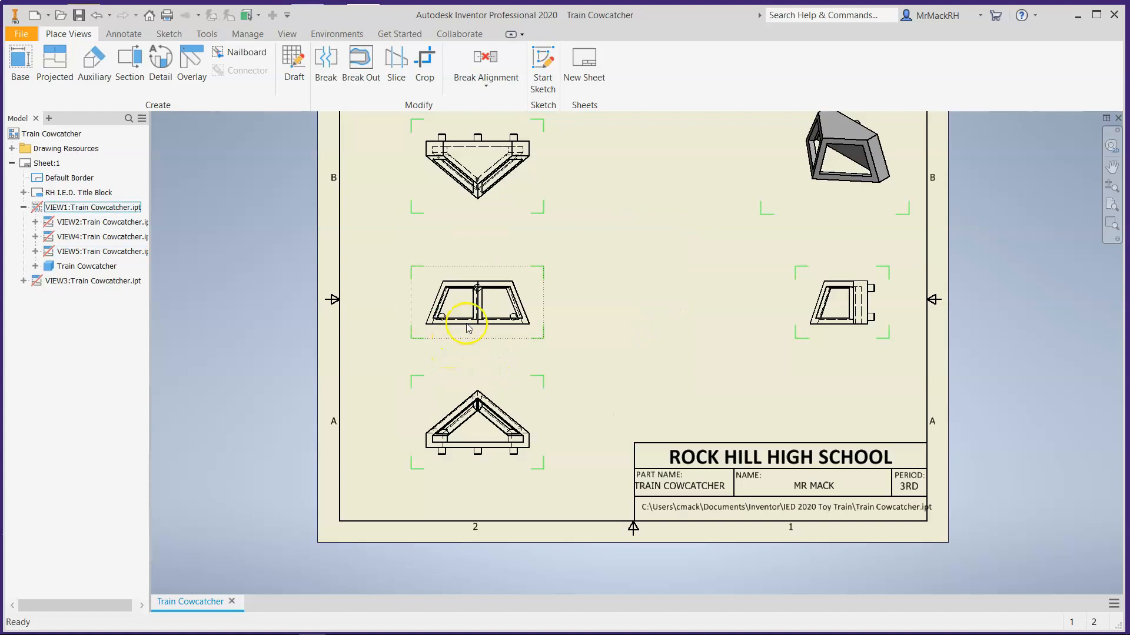
pyautogui.scroll(2, 493, 302)
pyautogui.scroll(-2, 494, 295)
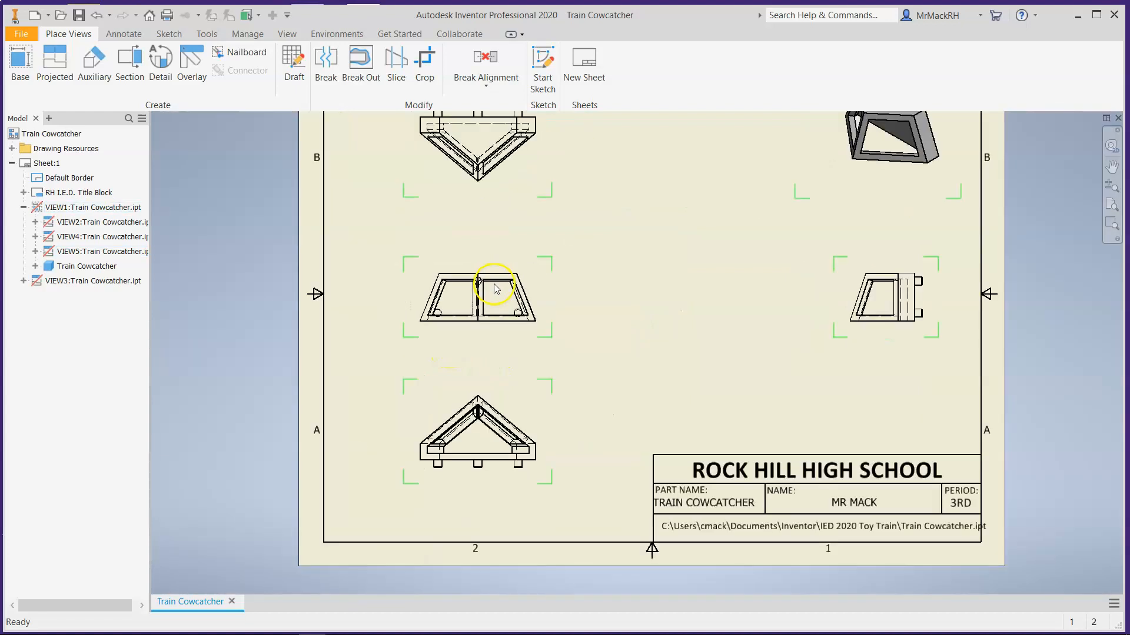
pyautogui.scroll(-2, 550, 309)
pyautogui.scroll(2, 547, 182)
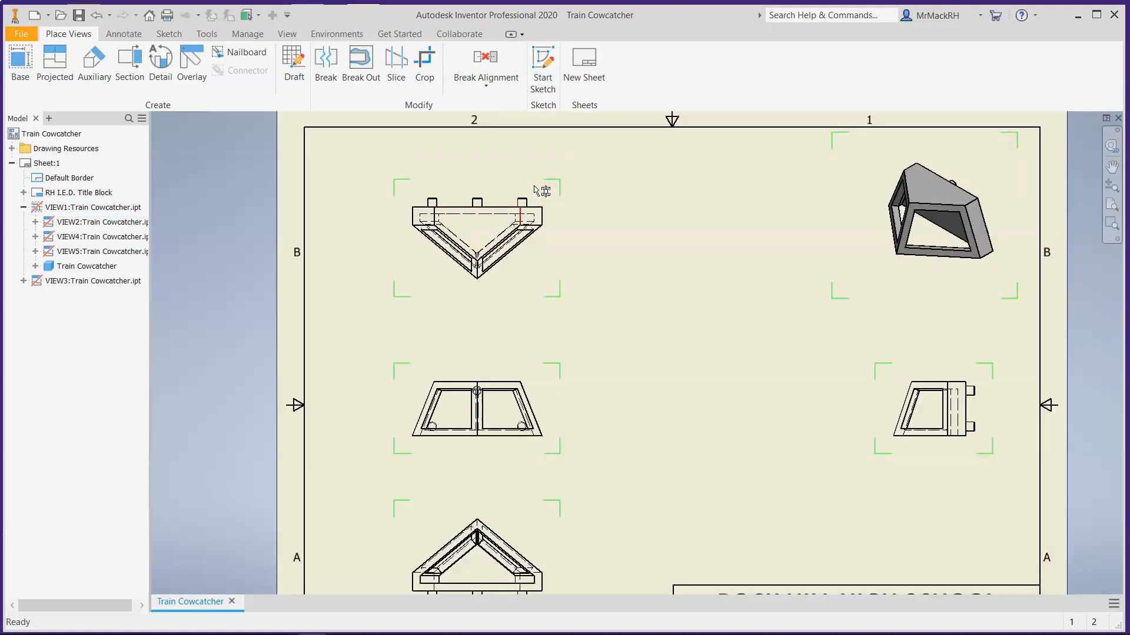
pyautogui.scroll(1, 471, 203)
pyautogui.scroll(-3, 473, 247)
pyautogui.click(478, 274)
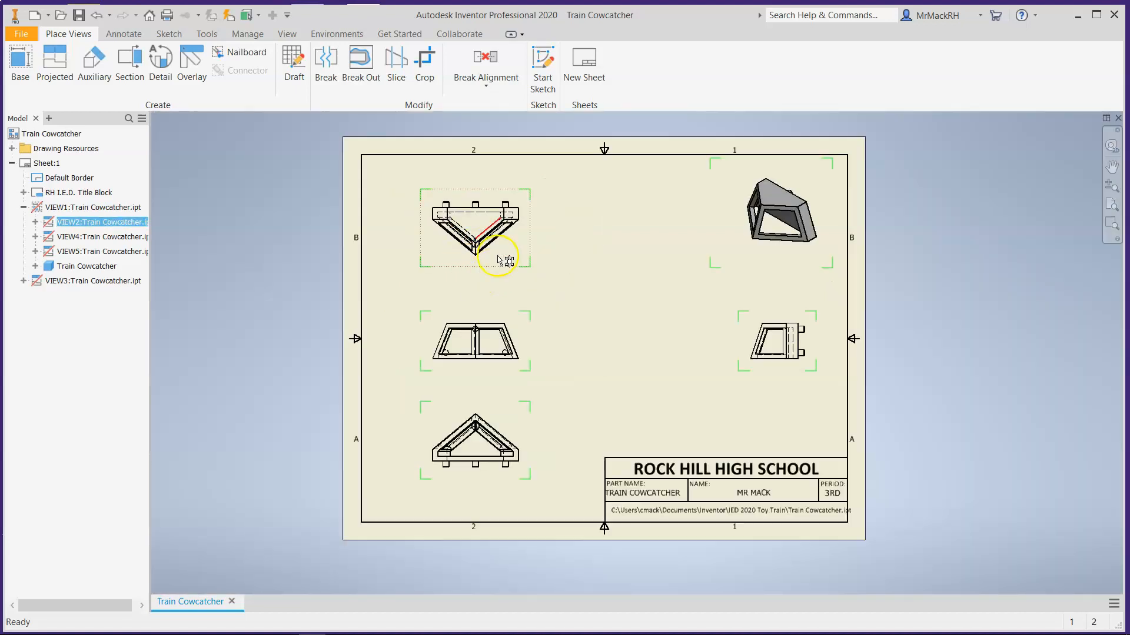
pyautogui.rightClick(496, 265)
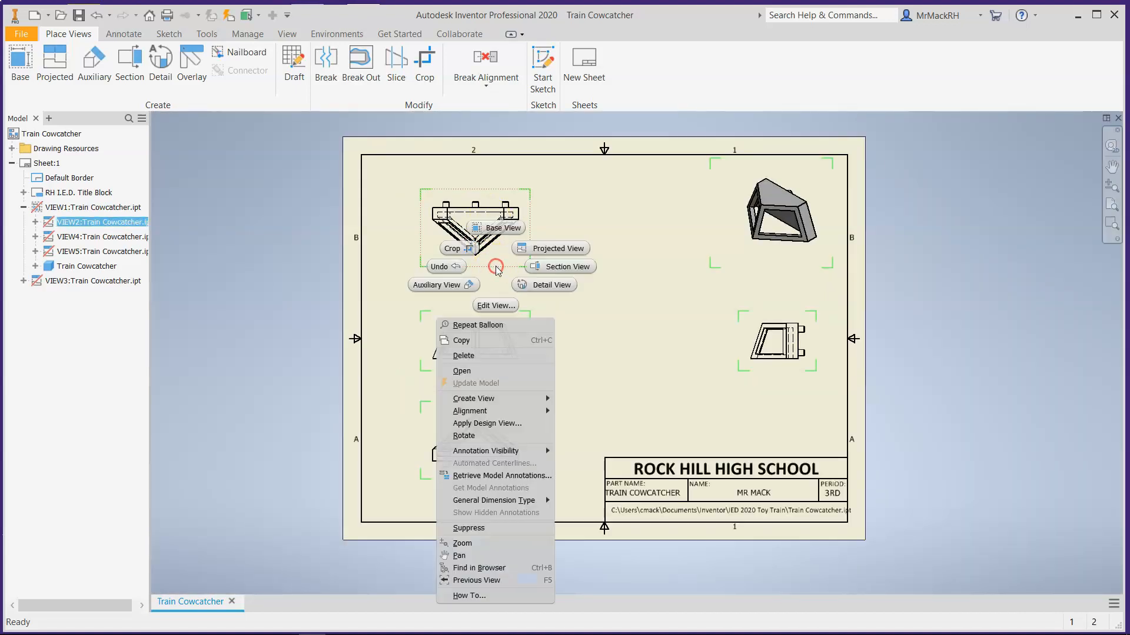
pyautogui.click(494, 306)
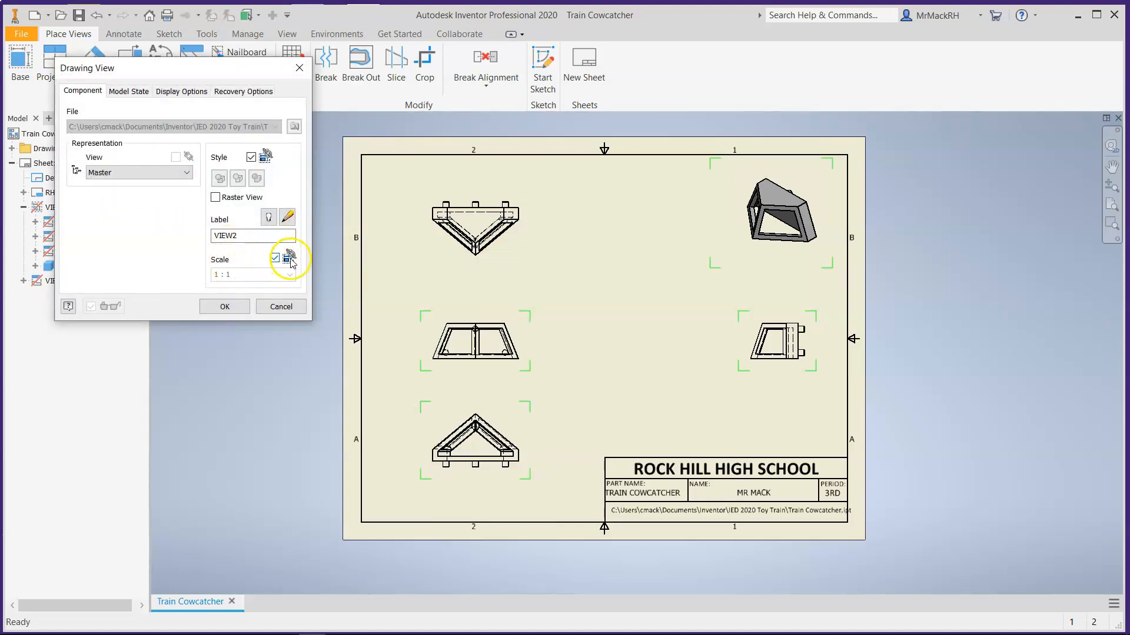
pyautogui.click(277, 307)
# Step: Edit the front base view to use the Hidden Line Removed display style
pyautogui.click(483, 373)
pyautogui.rightClick(484, 373)
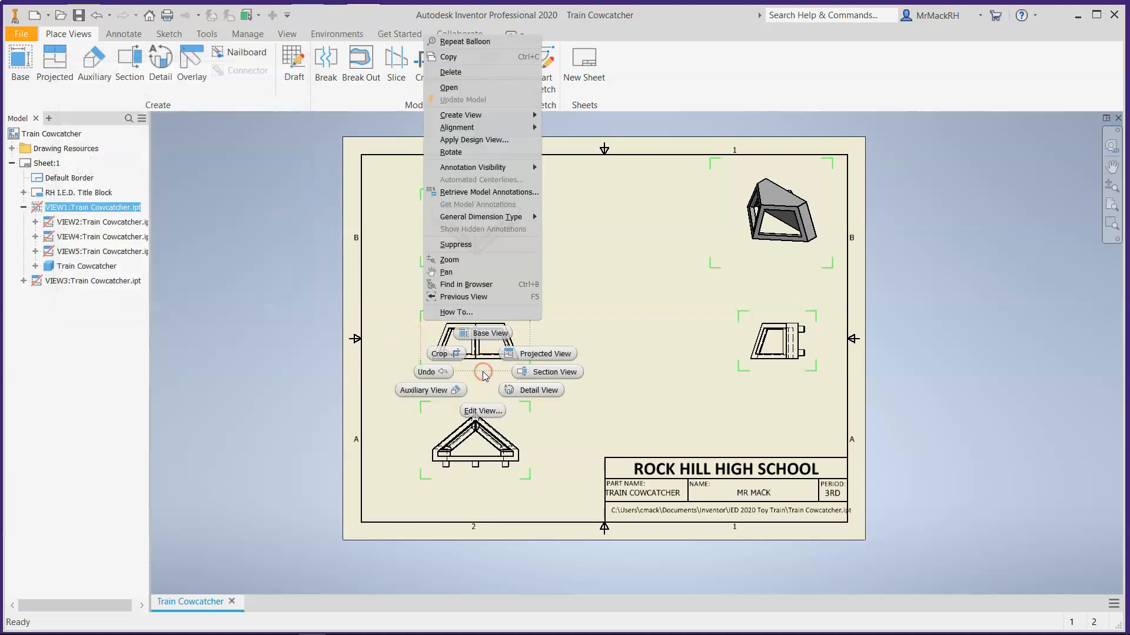
pyautogui.click(493, 411)
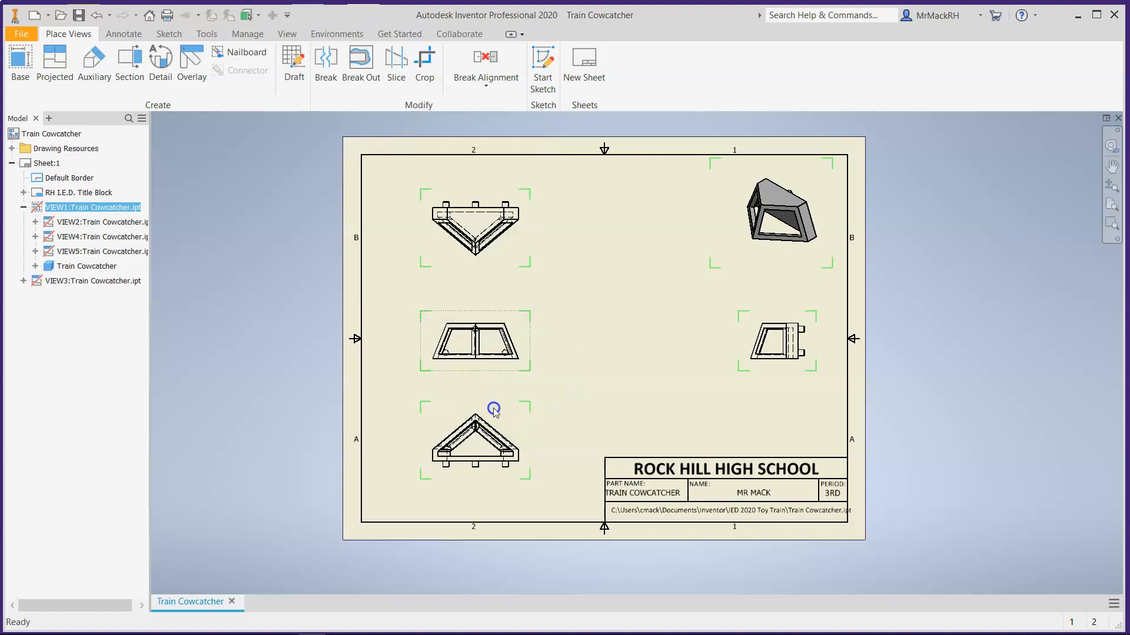
pyautogui.click(216, 179)
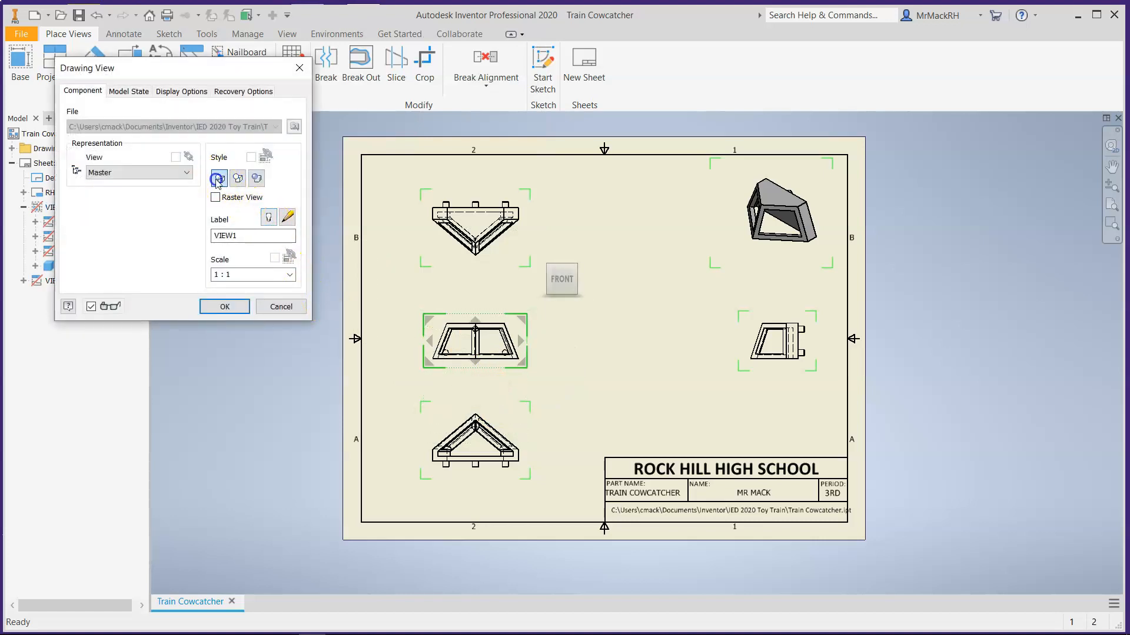
pyautogui.click(238, 178)
pyautogui.click(226, 305)
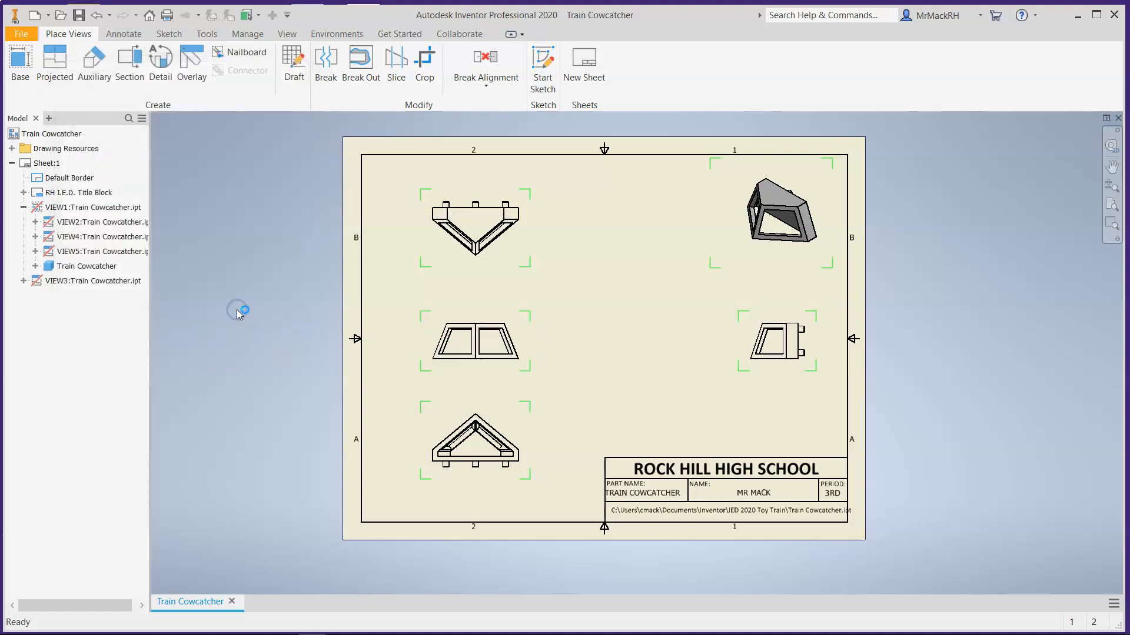
# Step: Inspect the line display of the top, front and bottom views up close
pyautogui.scroll(3, 489, 272)
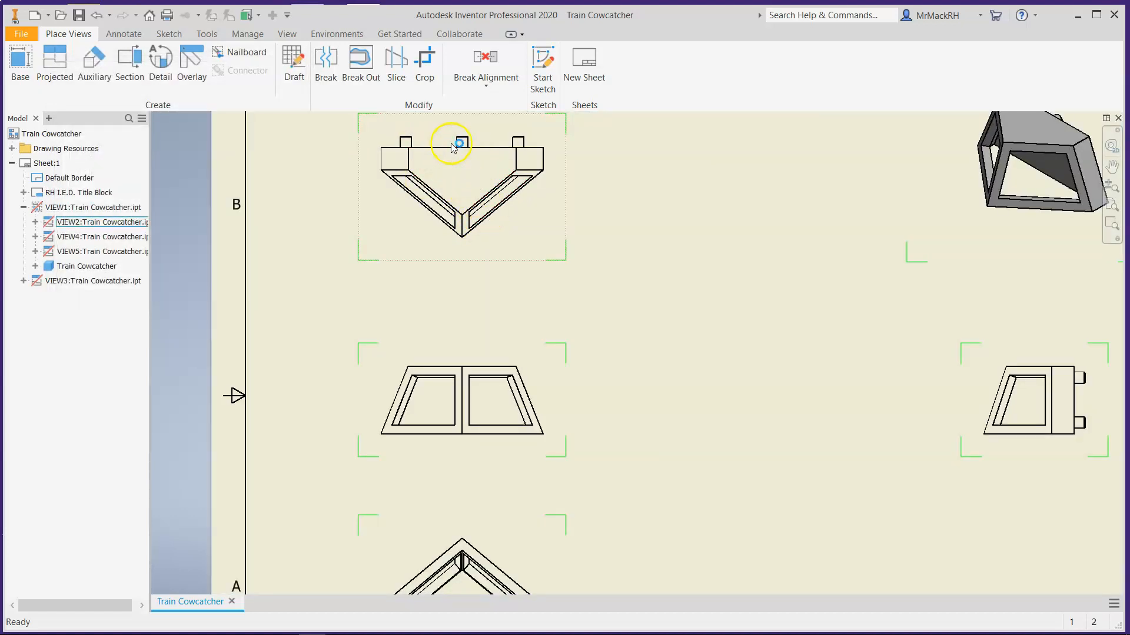
pyautogui.scroll(-4, 576, 400)
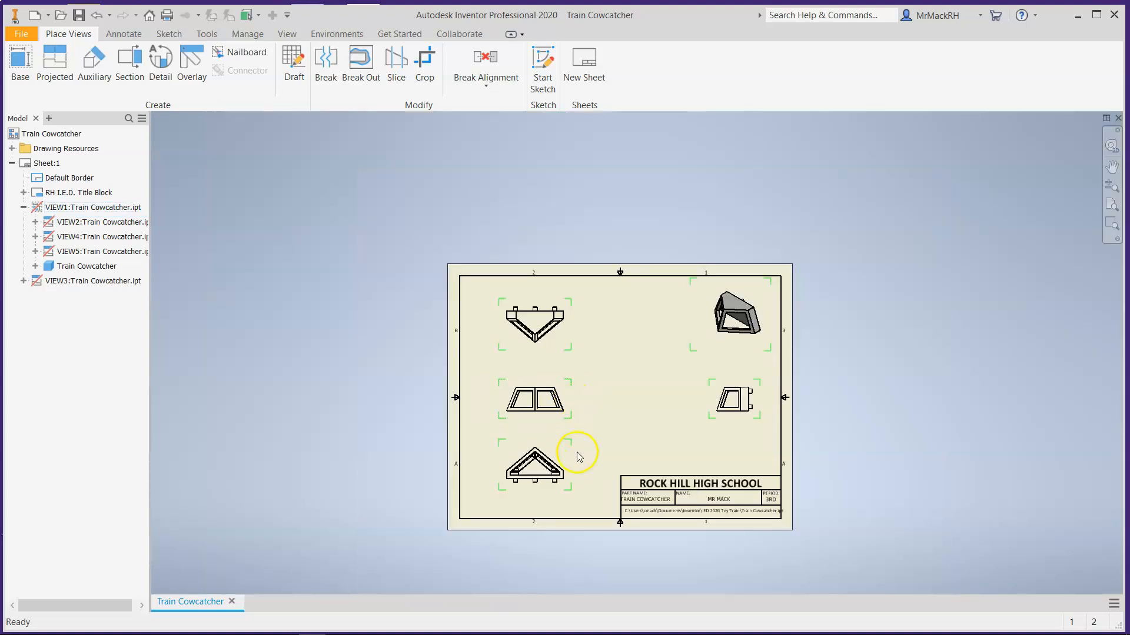
pyautogui.scroll(3, 575, 468)
pyautogui.scroll(3, 571, 470)
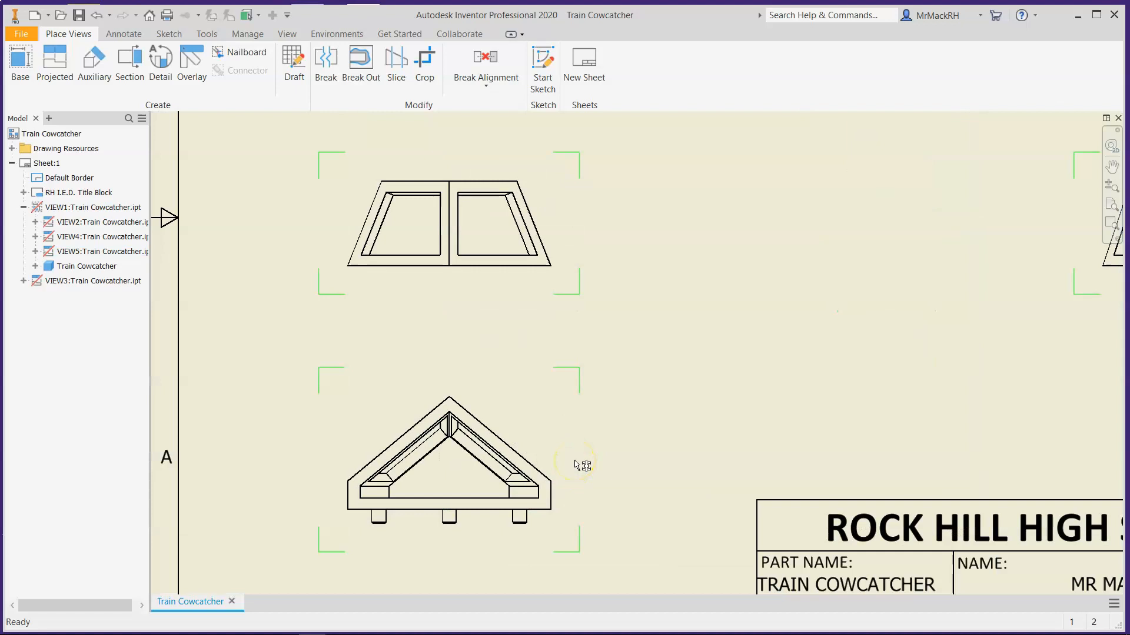
pyautogui.scroll(-3, 579, 466)
pyautogui.scroll(-1, 577, 200)
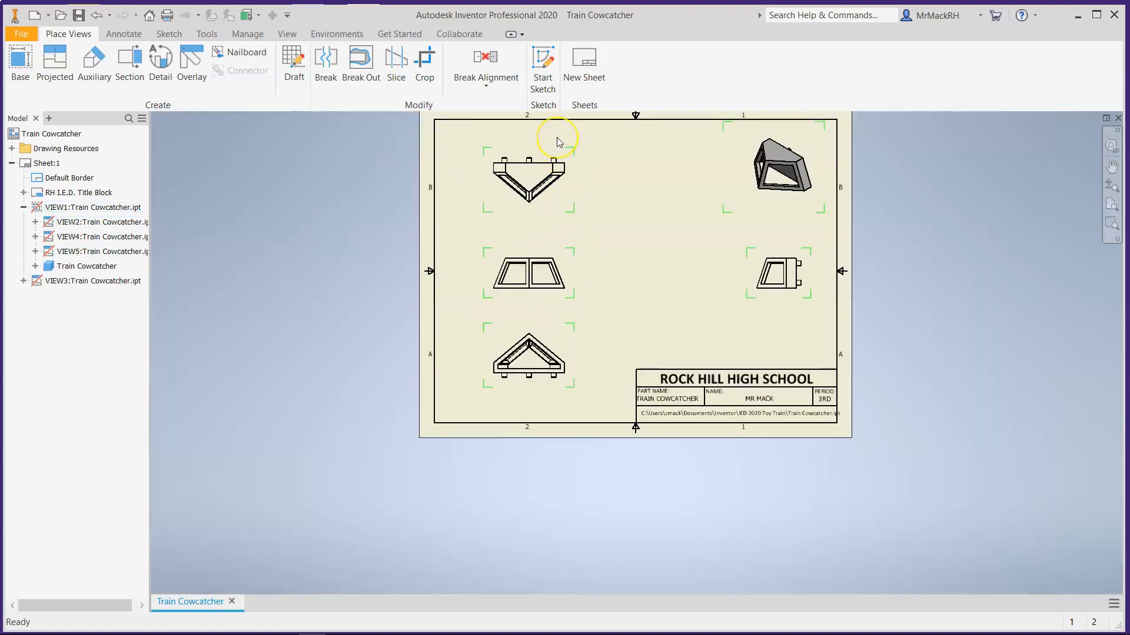
pyautogui.scroll(3, 559, 141)
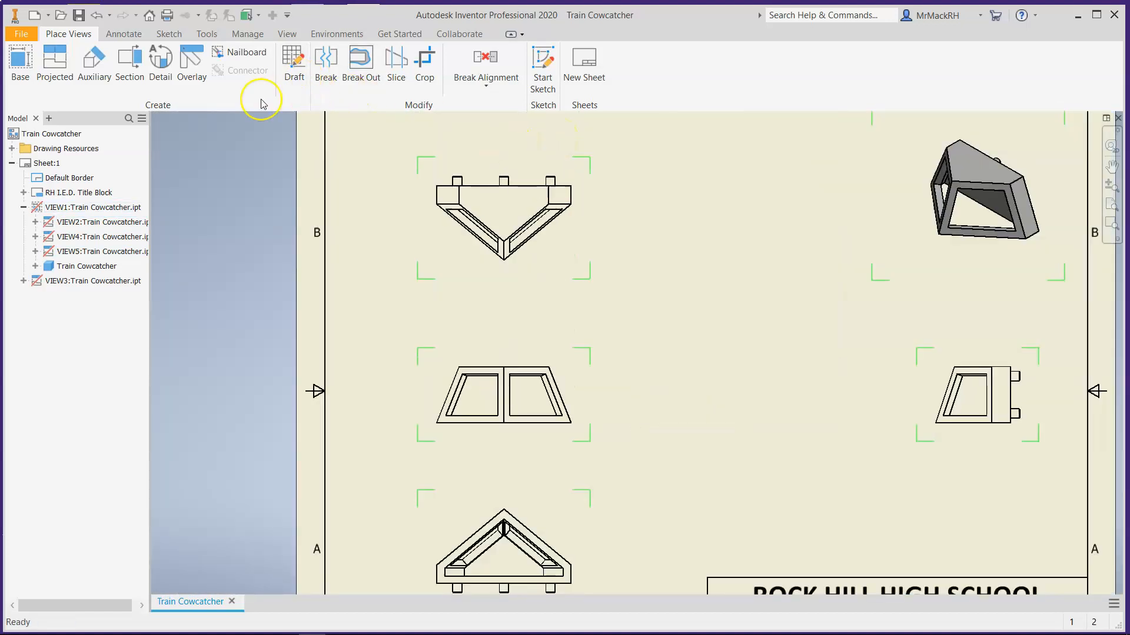
# Step: Dimension the horizontal distance between the two inner vertical edges in the top view, placing it above and keeping the default precision and tolerance
pyautogui.click(123, 34)
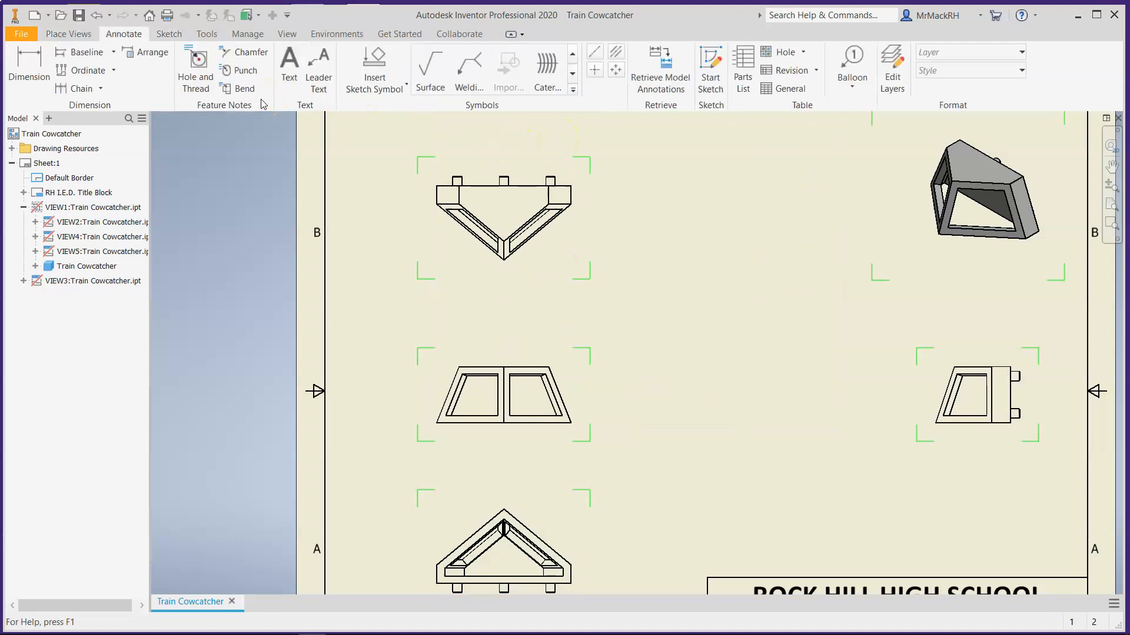
pyautogui.click(29, 66)
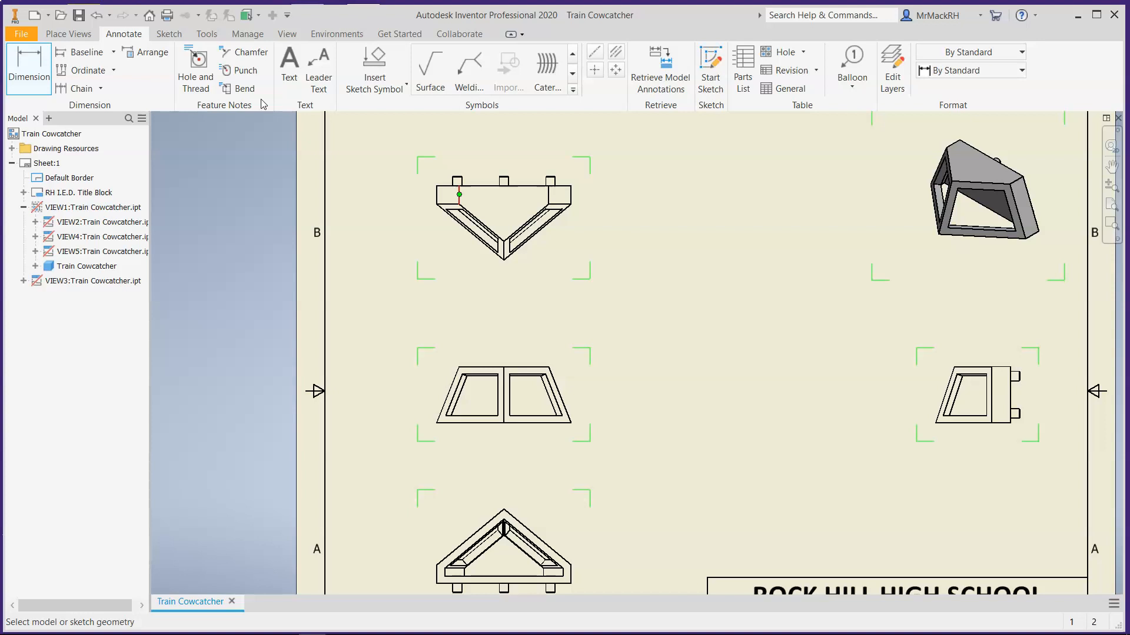
pyautogui.scroll(3, 455, 190)
pyautogui.click(462, 188)
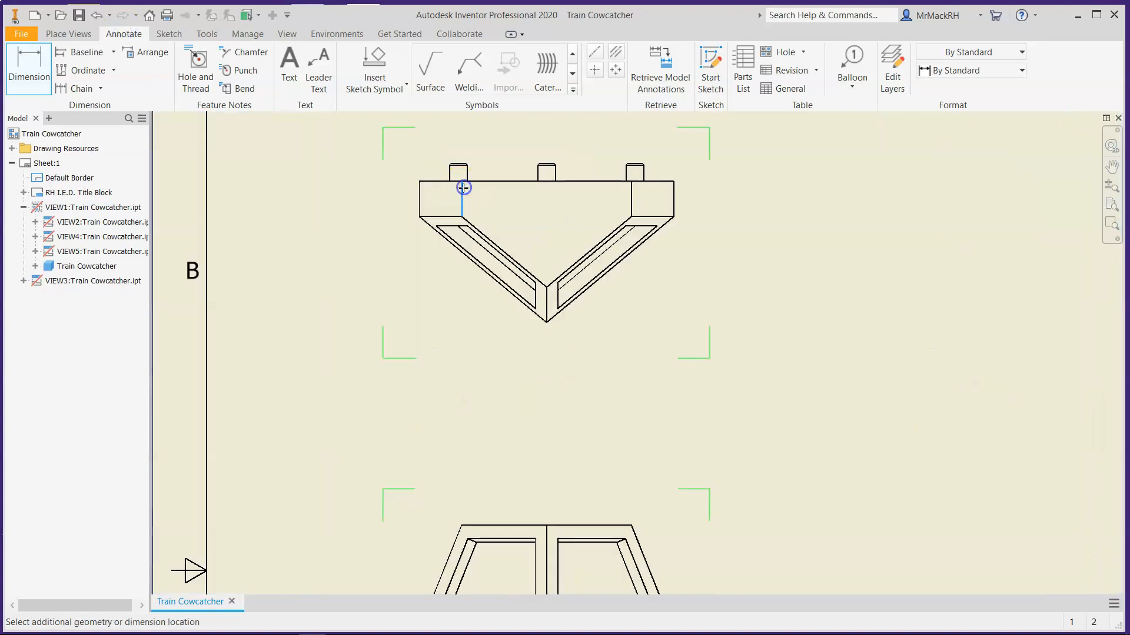
pyautogui.scroll(-2, 633, 193)
pyautogui.click(632, 194)
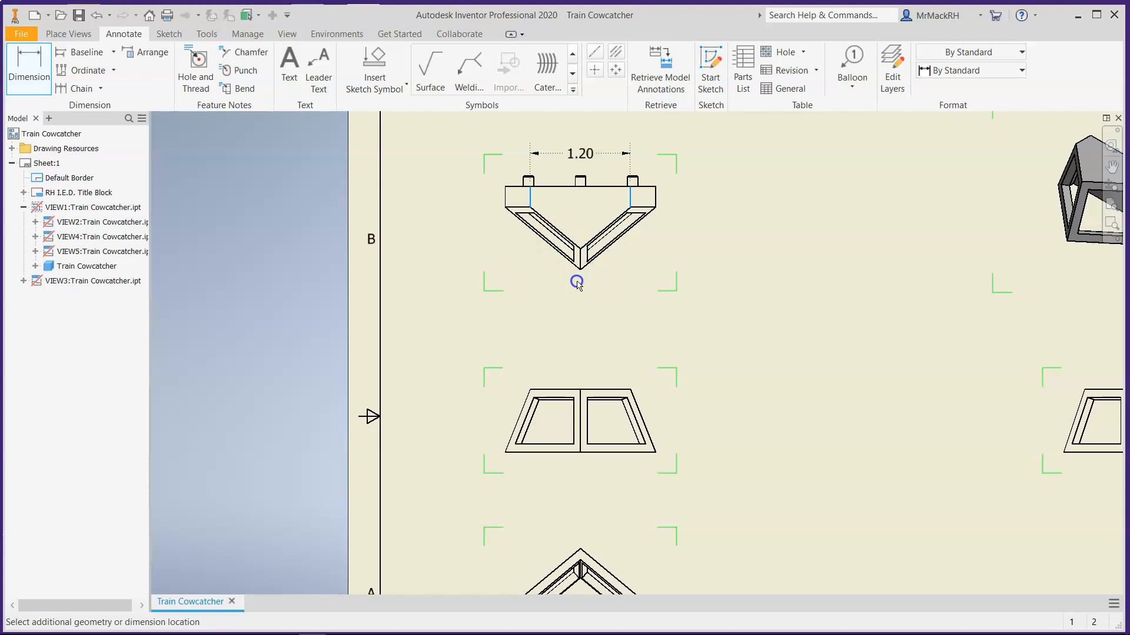
pyautogui.click(542, 211)
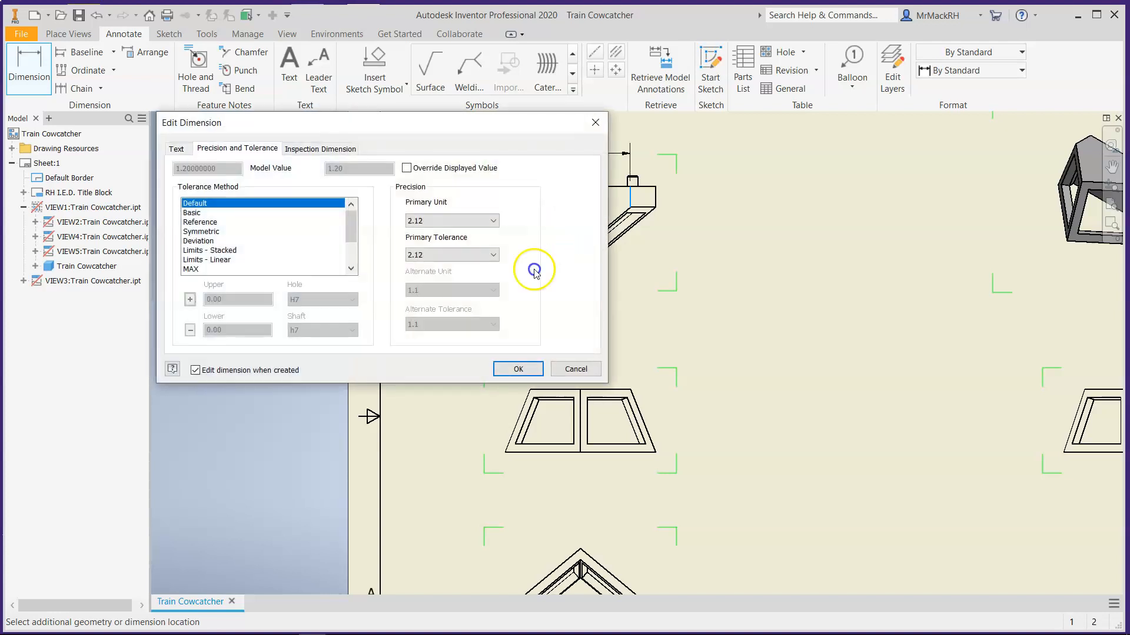
pyautogui.click(534, 371)
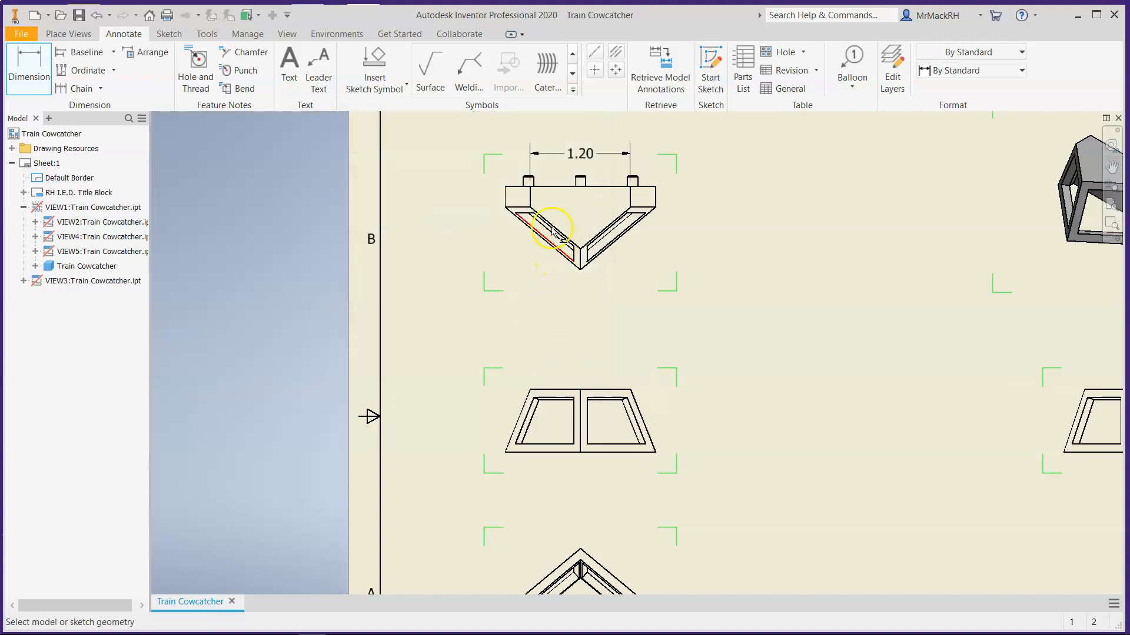
# Step: Dimension the length of the right inner vertical edge in the top view, placing it right of the view with default settings
pyautogui.click(631, 194)
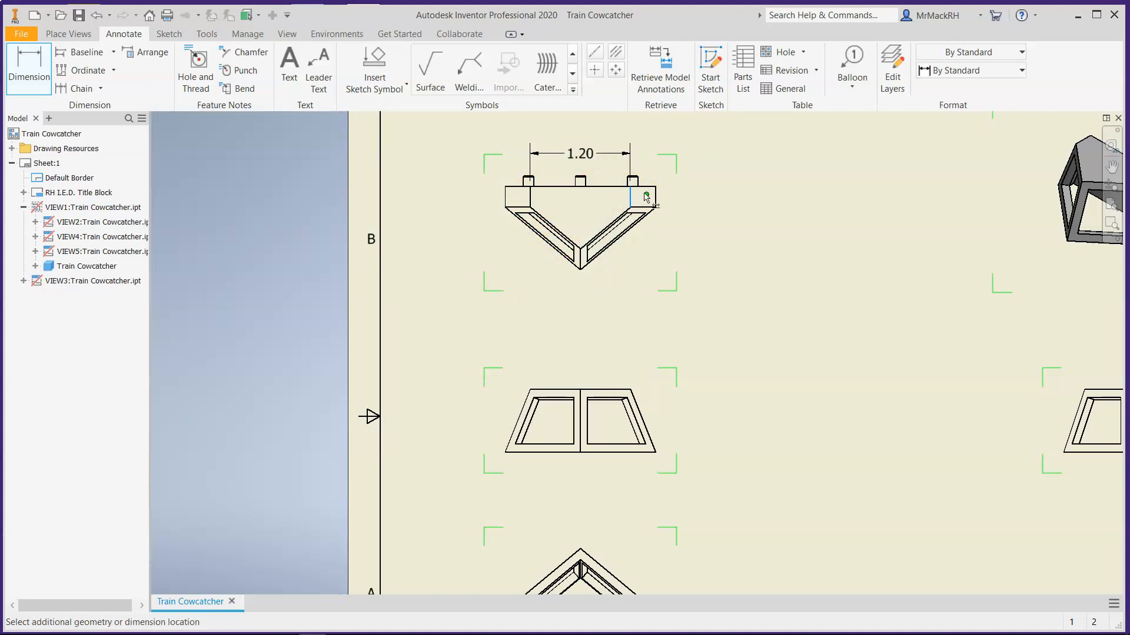
pyautogui.click(30, 75)
pyautogui.scroll(5, 594, 179)
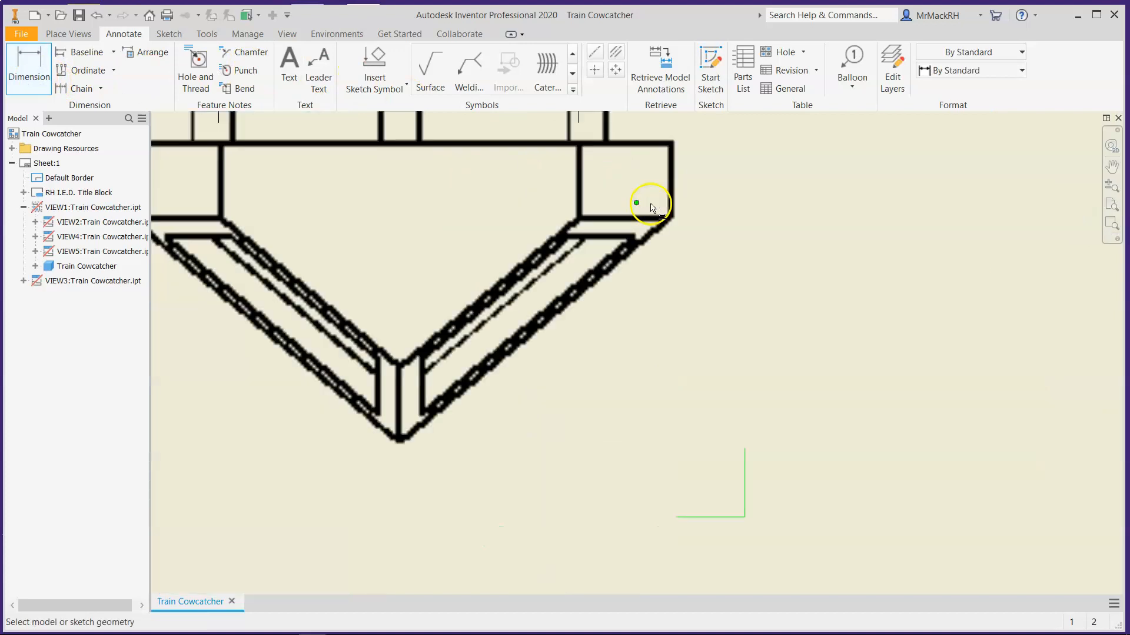
pyautogui.click(581, 162)
pyautogui.scroll(-5, 581, 160)
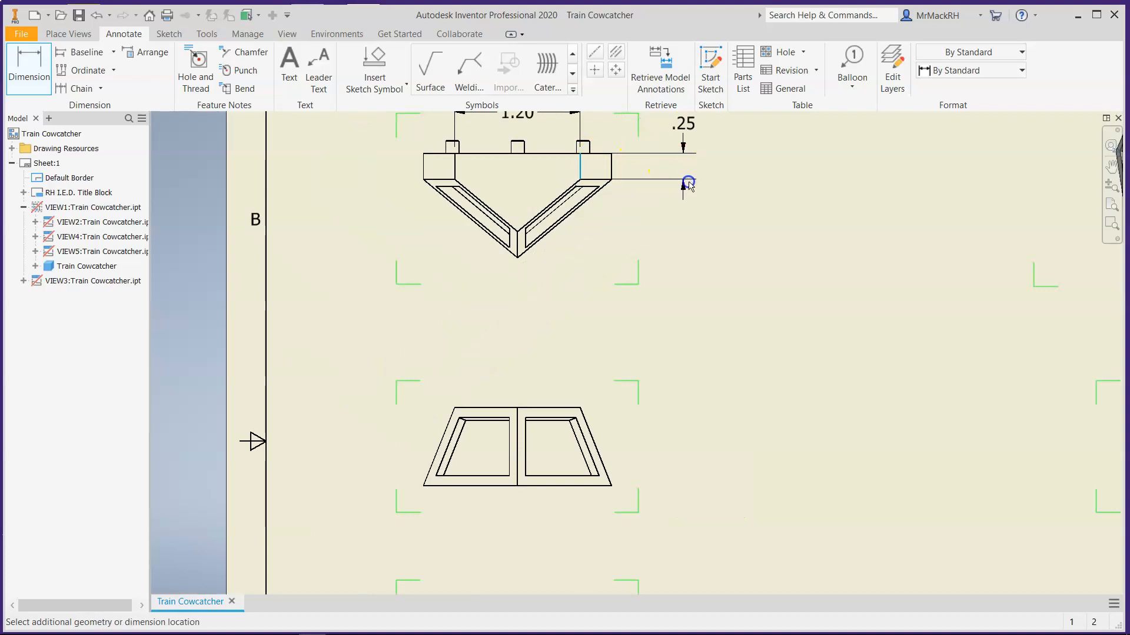
pyautogui.click(688, 185)
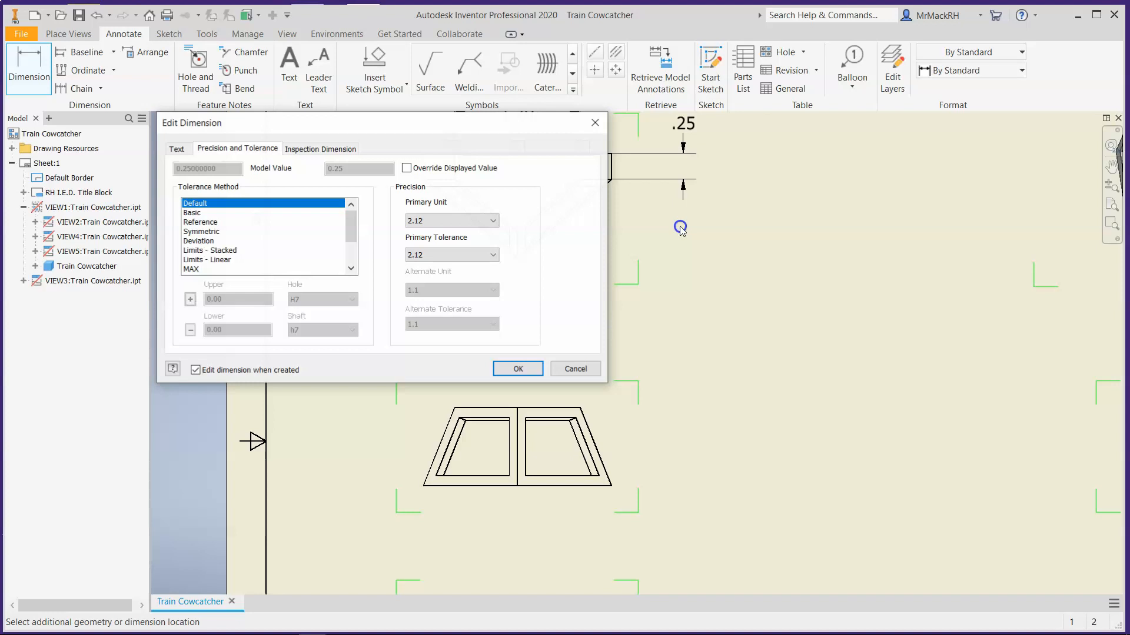
pyautogui.click(517, 368)
# Step: Dimension the vertical distance from the top view's back edge to the inner V apex, placing it outside the .25 dimension with default settings
pyautogui.scroll(1, 629, 261)
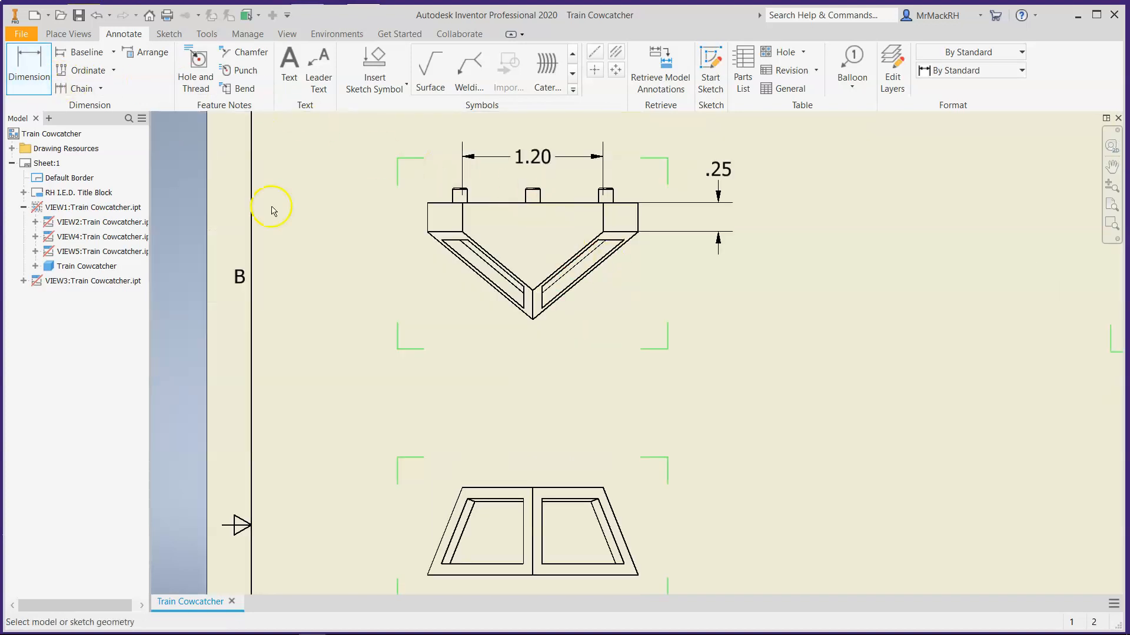
pyautogui.click(525, 286)
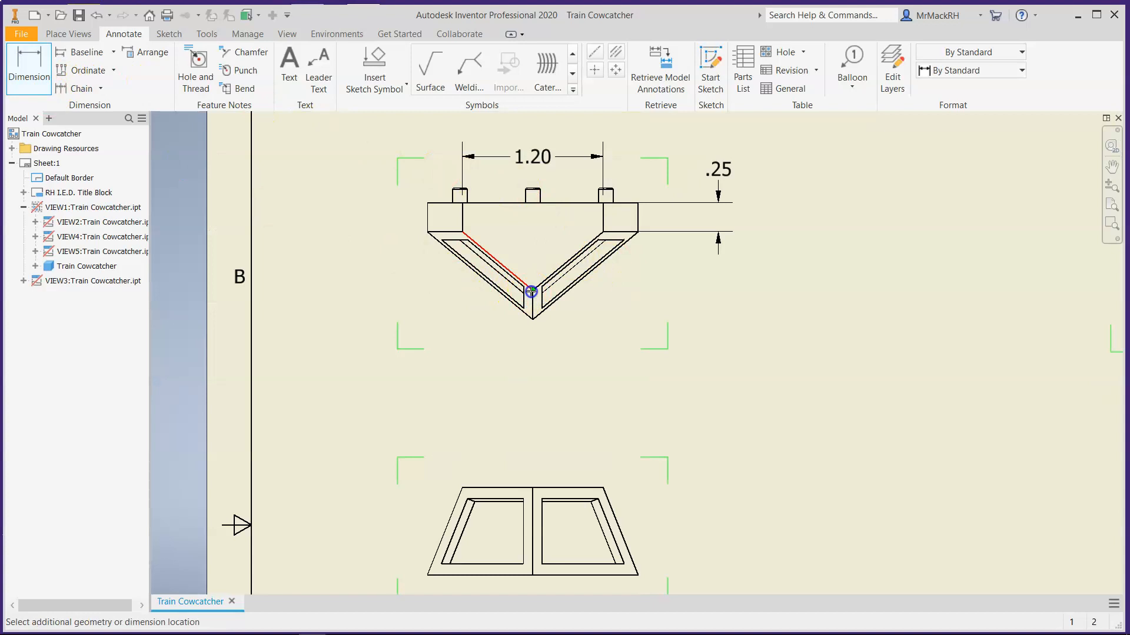
pyautogui.click(536, 204)
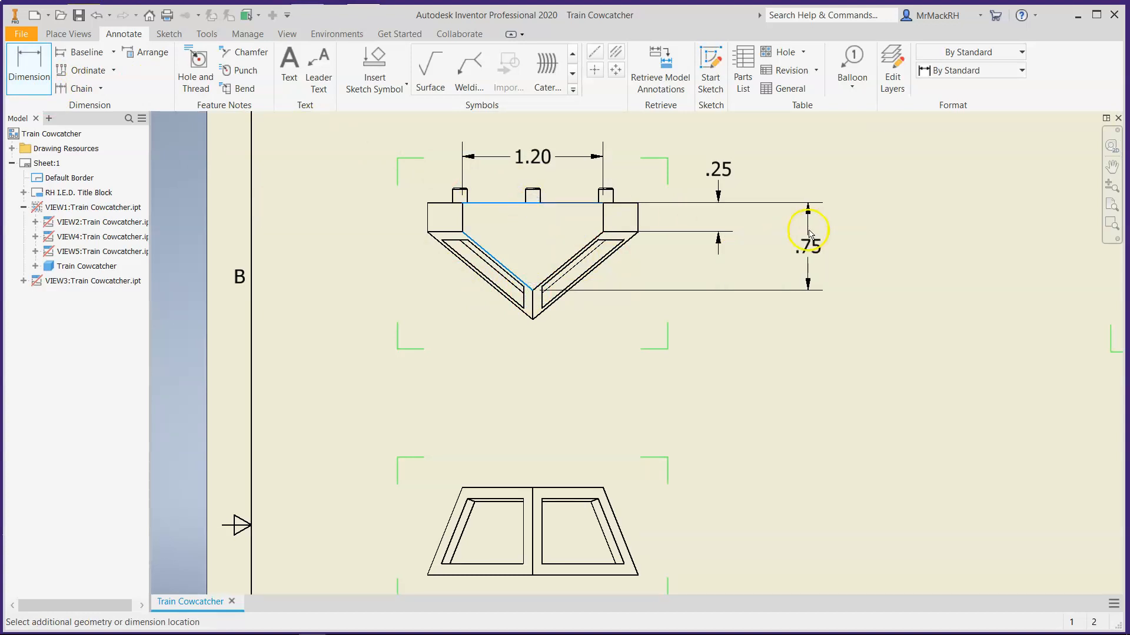
pyautogui.click(808, 233)
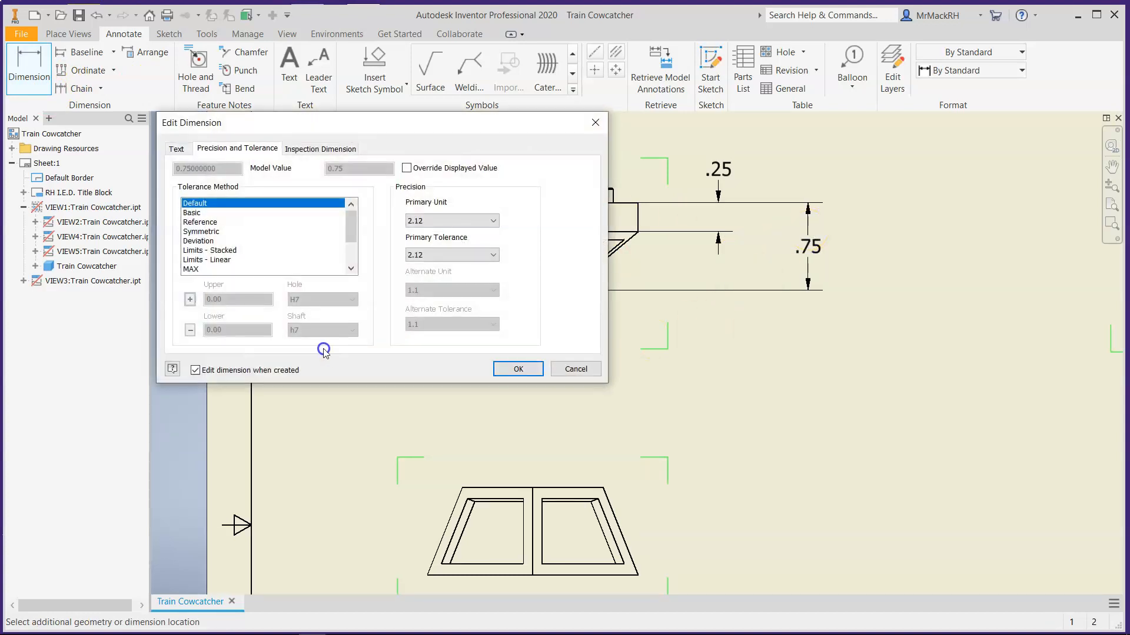
pyautogui.click(535, 372)
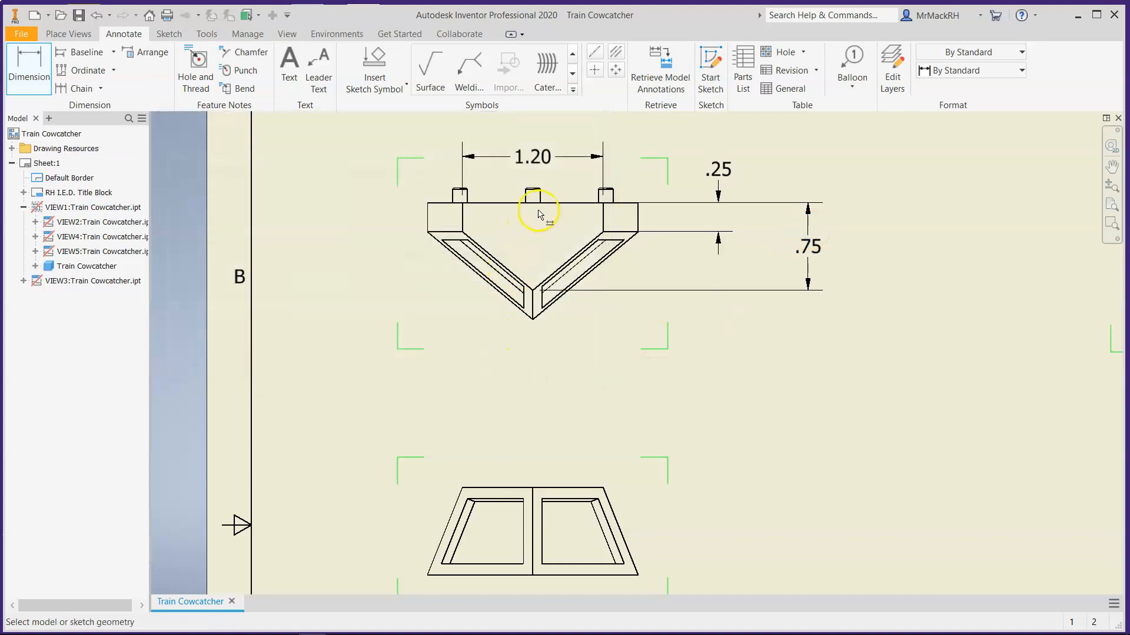
# Step: Dimension the horizontal distance from the top view's right inner vertical edge to the inner V apex, placing it above the view with default settings
pyautogui.click(606, 227)
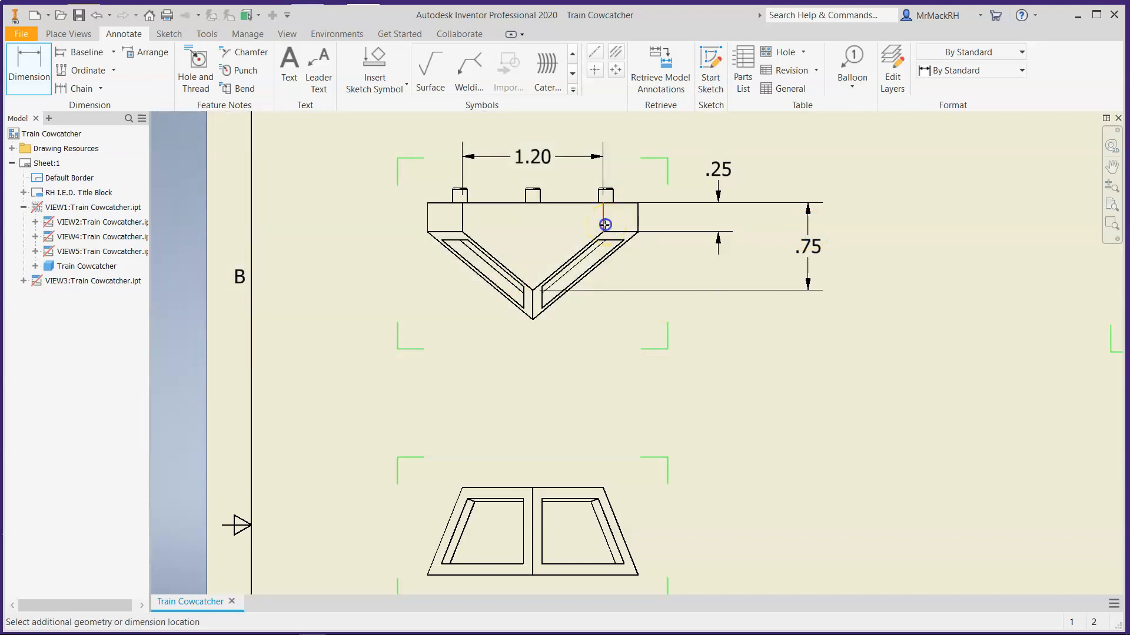
pyautogui.click(532, 290)
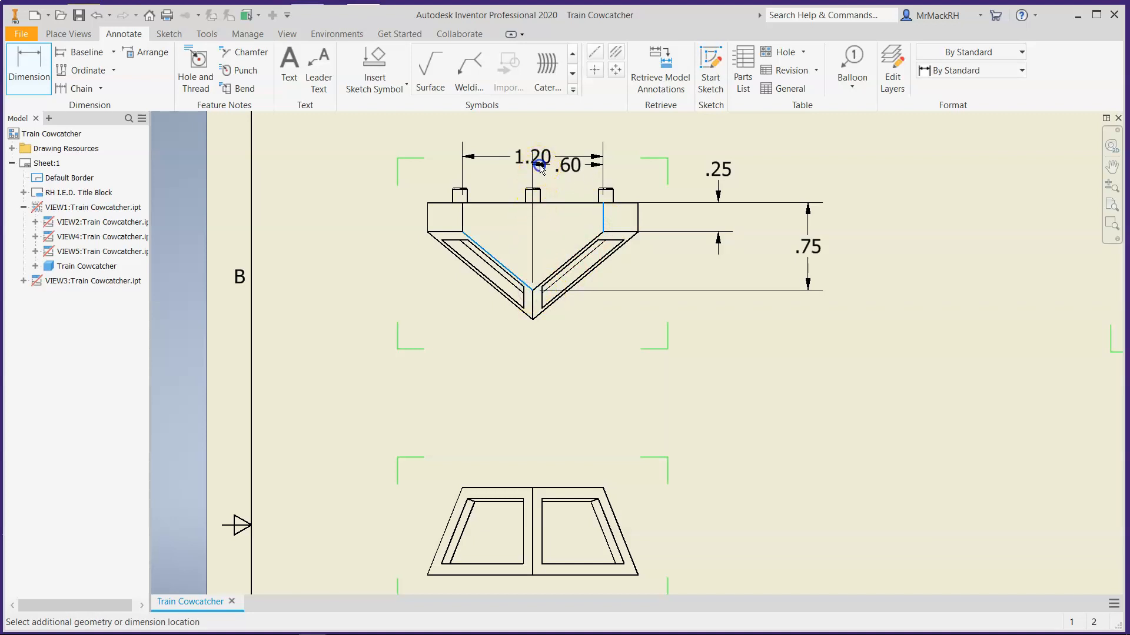
pyautogui.click(539, 167)
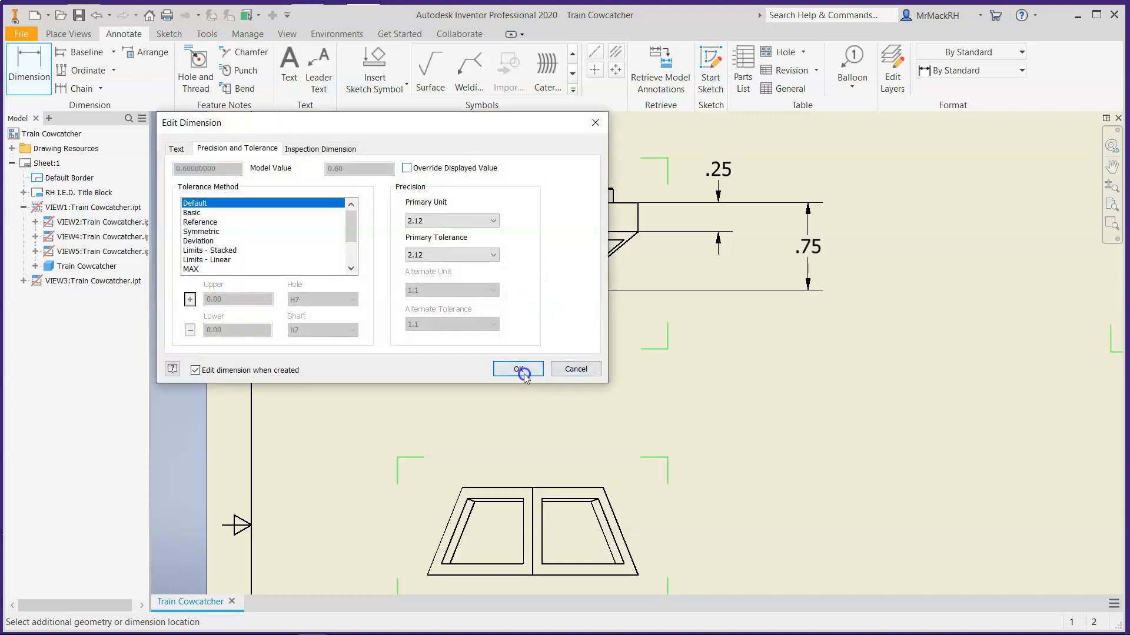
pyautogui.click(524, 373)
pyautogui.press('Escape')
# Step: Move the 1.20 dimension of the top view higher so it sits clear above the .60 dimension
pyautogui.click(498, 160)
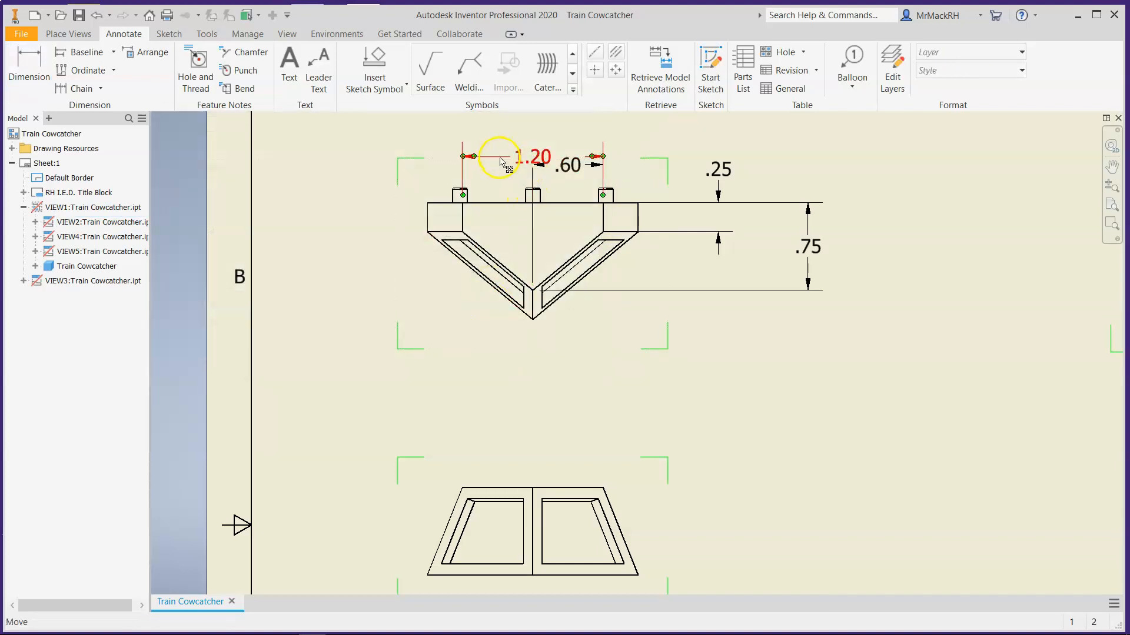
pyautogui.moveTo(520, 159); pyautogui.dragTo(537, 134)
pyautogui.click(782, 472)
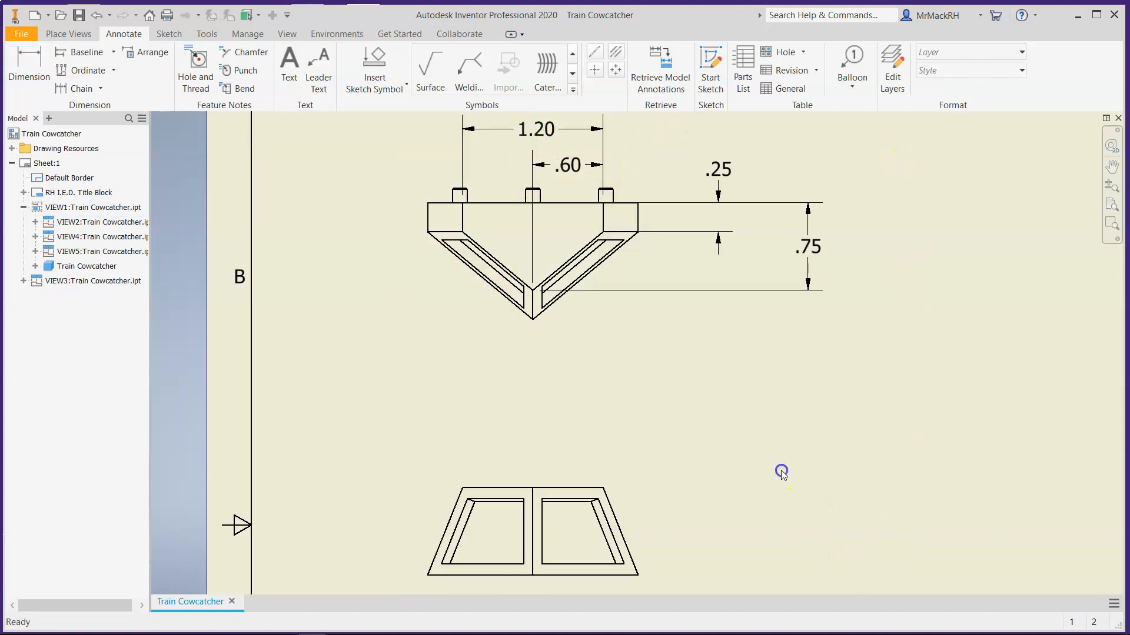
# Step: Dimension the overall width of the bottom view along its long straight edge, placing it below the pegs with default settings
pyautogui.scroll(2, 673, 384)
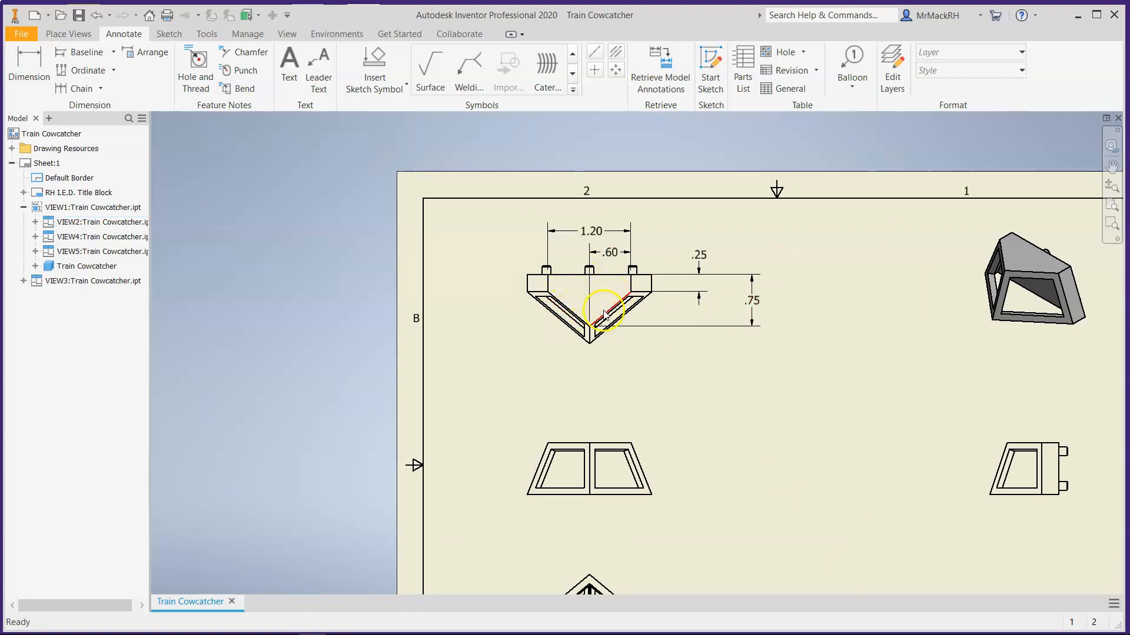
pyautogui.scroll(2, 390, 261)
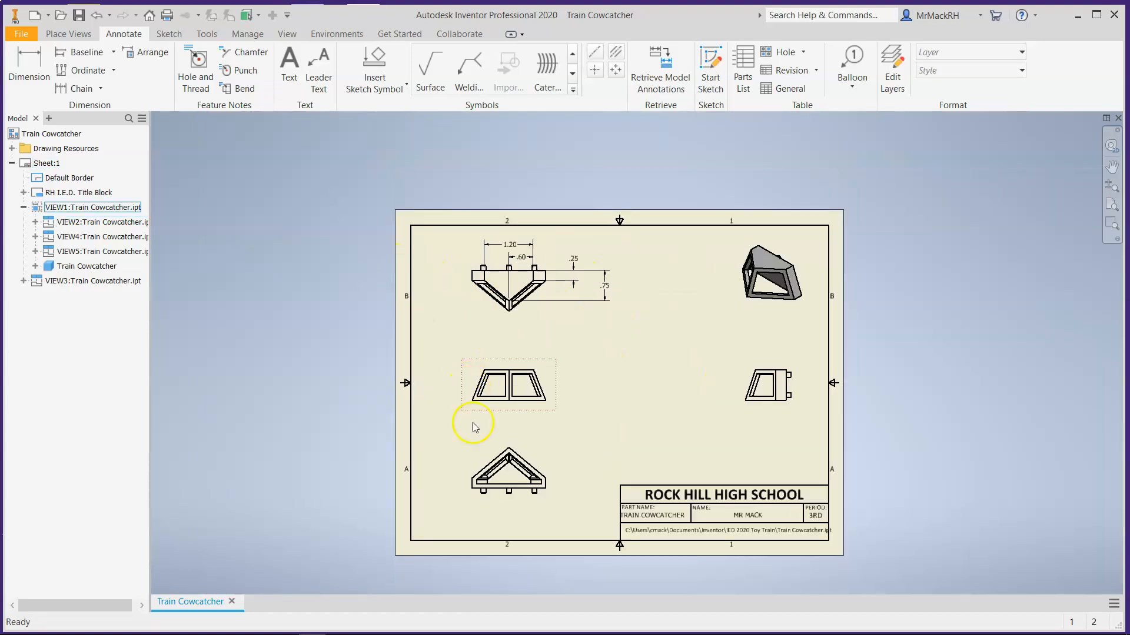
pyautogui.scroll(-4, 494, 524)
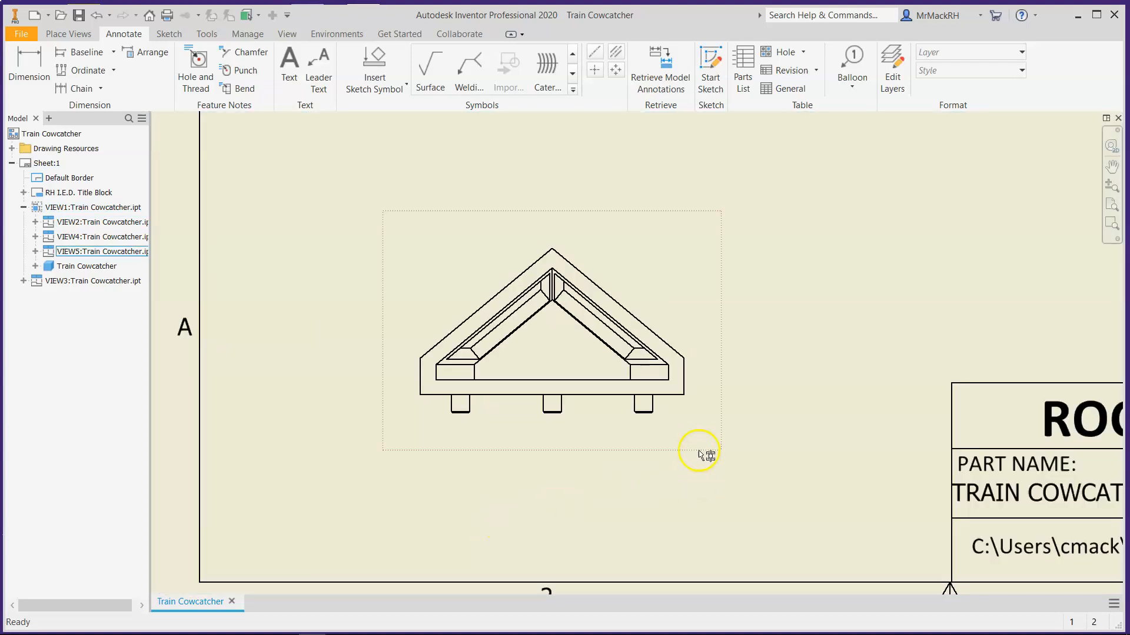
pyautogui.click(29, 63)
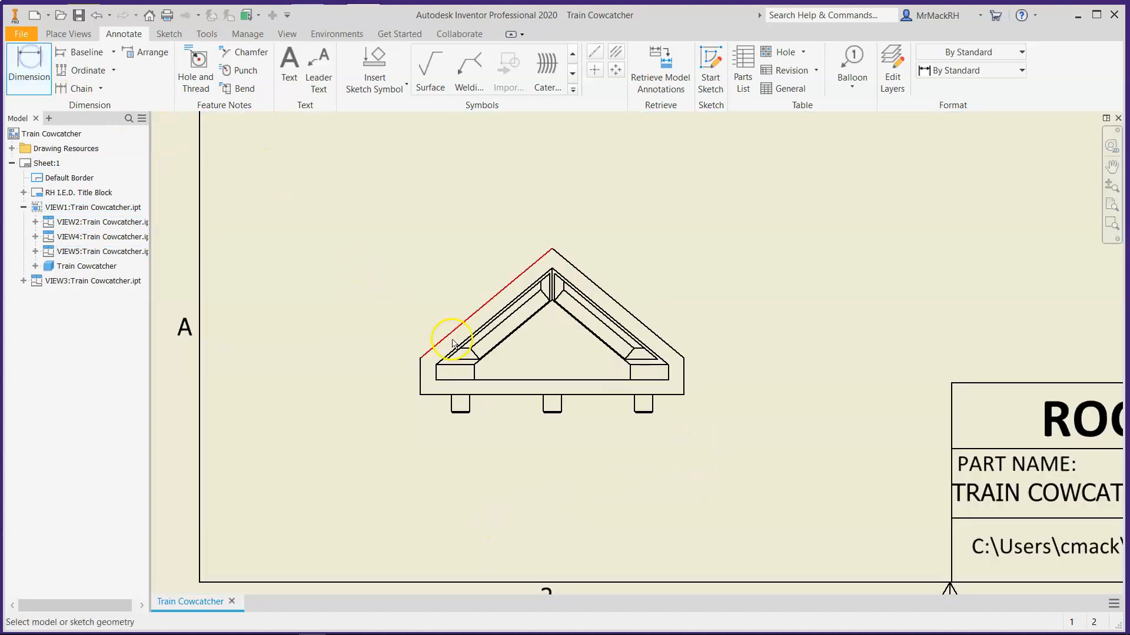
pyautogui.click(422, 394)
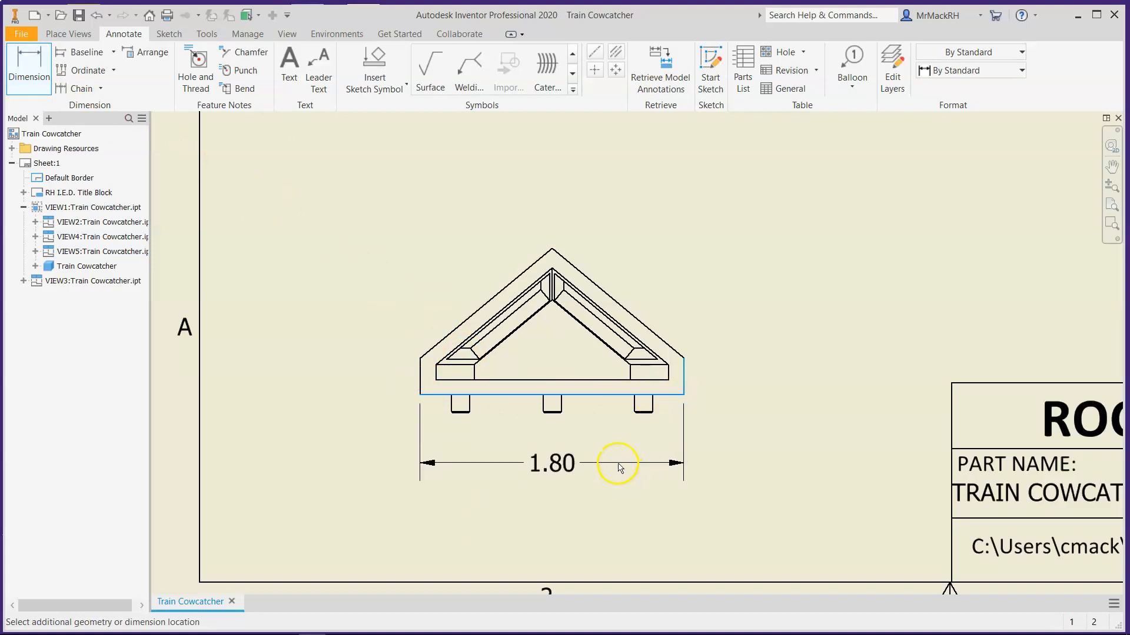
pyautogui.click(617, 482)
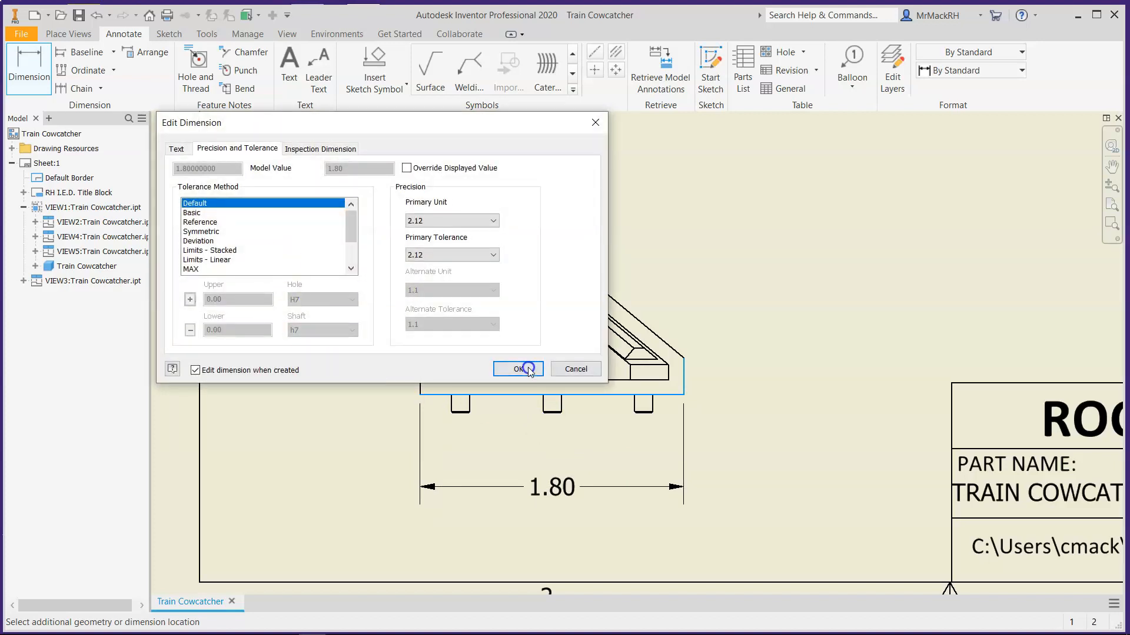
pyautogui.click(526, 369)
# Step: Dimension the horizontal distance from the bottom view's left edge to its apex, placing it between the pegs and the overall width dimension
pyautogui.click(556, 257)
pyautogui.click(421, 366)
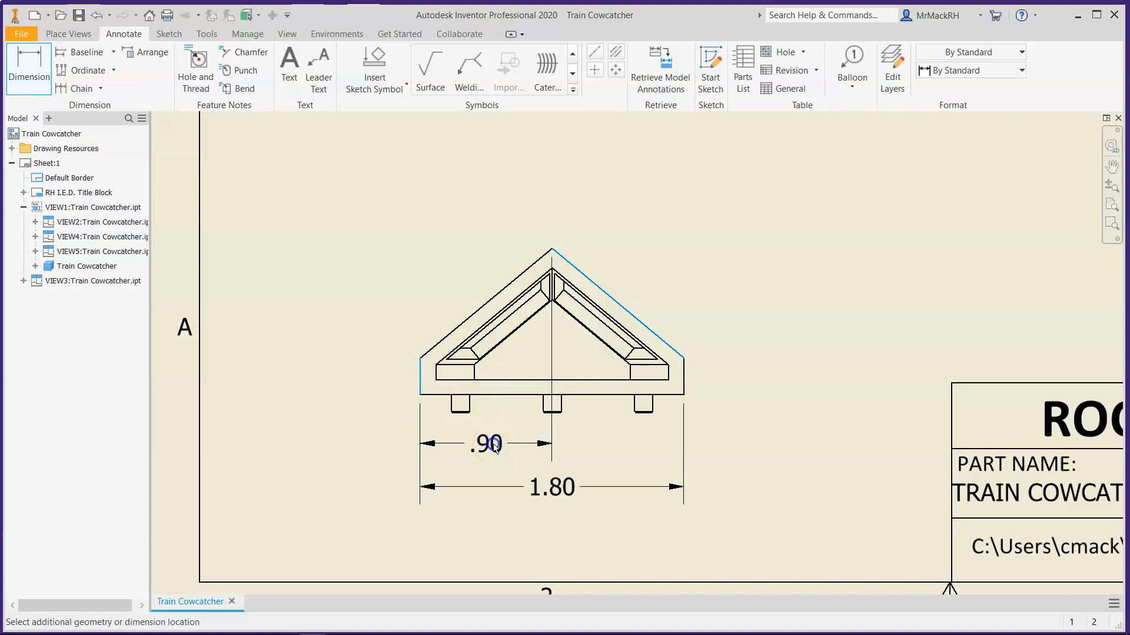
pyautogui.click(530, 297)
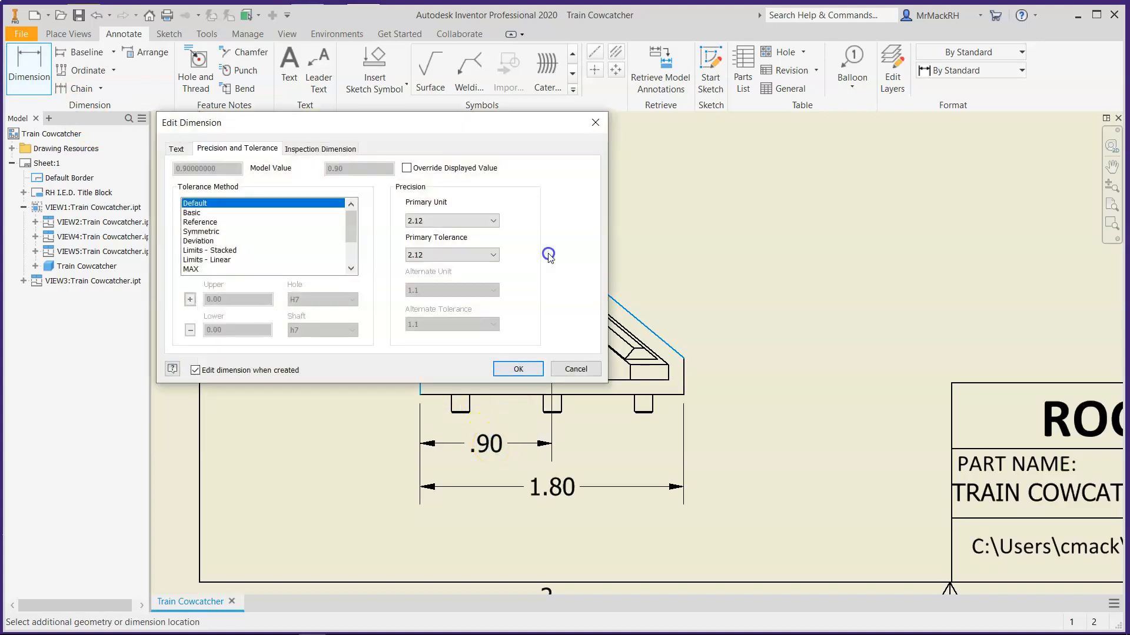
pyautogui.press('Return')
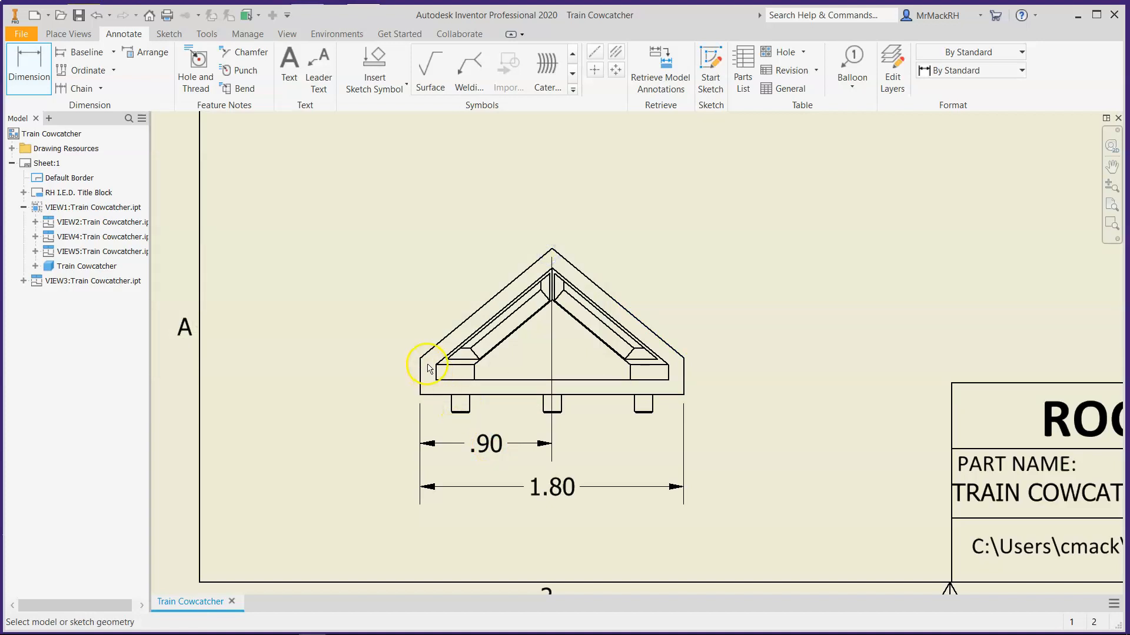
# Step: Dimension the short right vertical edge of the bottom view, placing it right of the view with default precision and tolerance
pyautogui.click(684, 372)
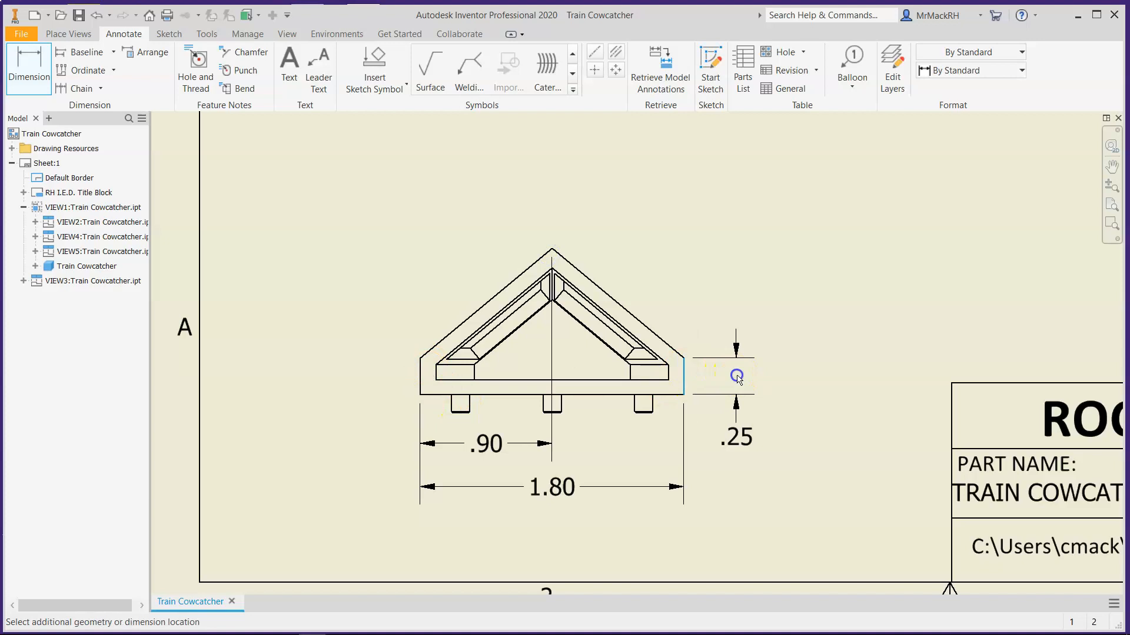
pyautogui.click(736, 377)
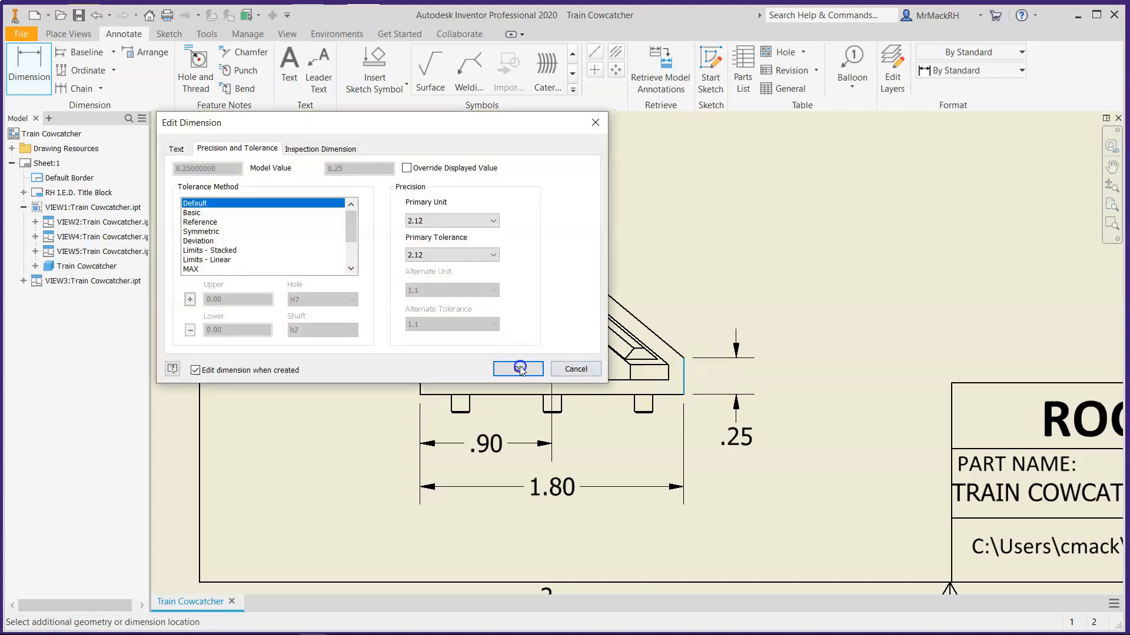
pyautogui.click(520, 369)
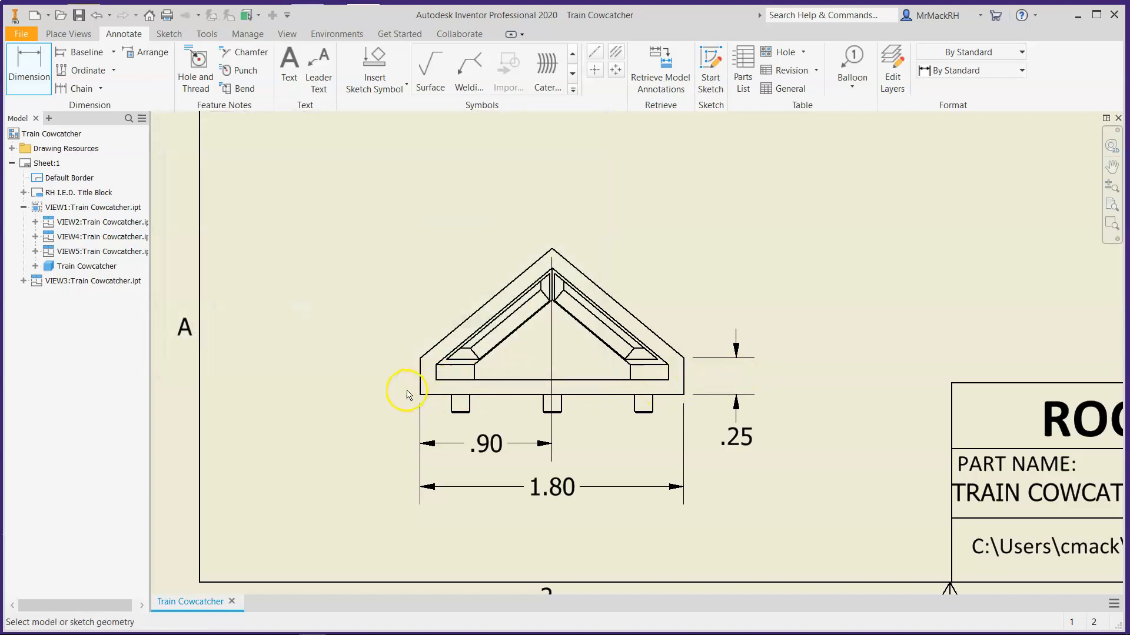
# Step: Dimension the bottom view's height from its long straight edge to the outer apex, placing it outside the .25 dimension with default settings
pyautogui.click(571, 395)
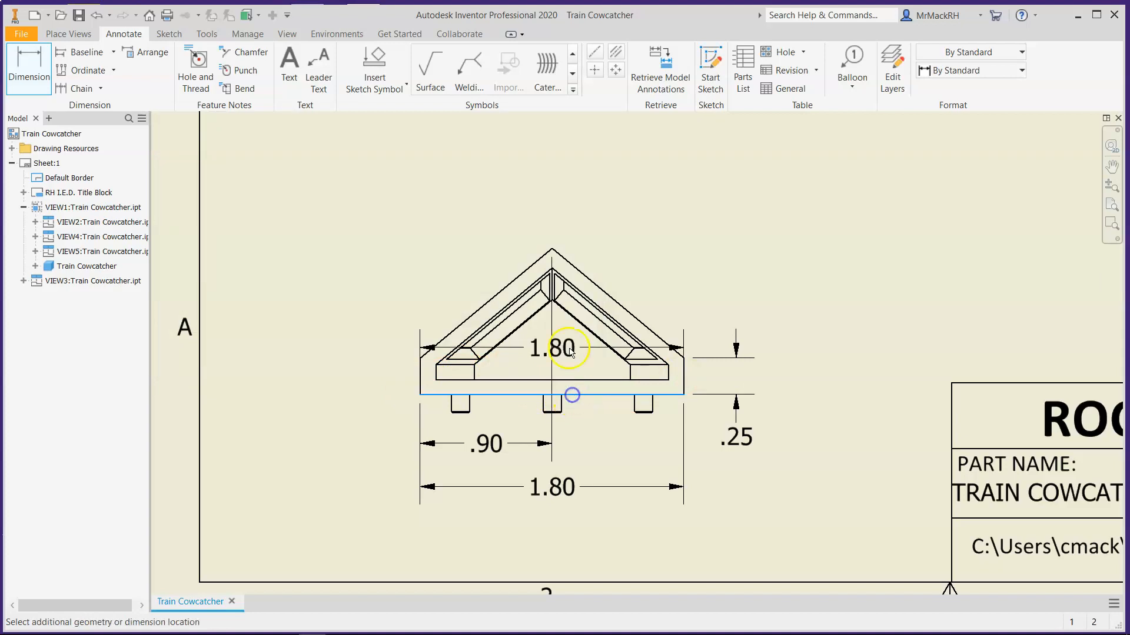
pyautogui.click(551, 251)
pyautogui.click(779, 329)
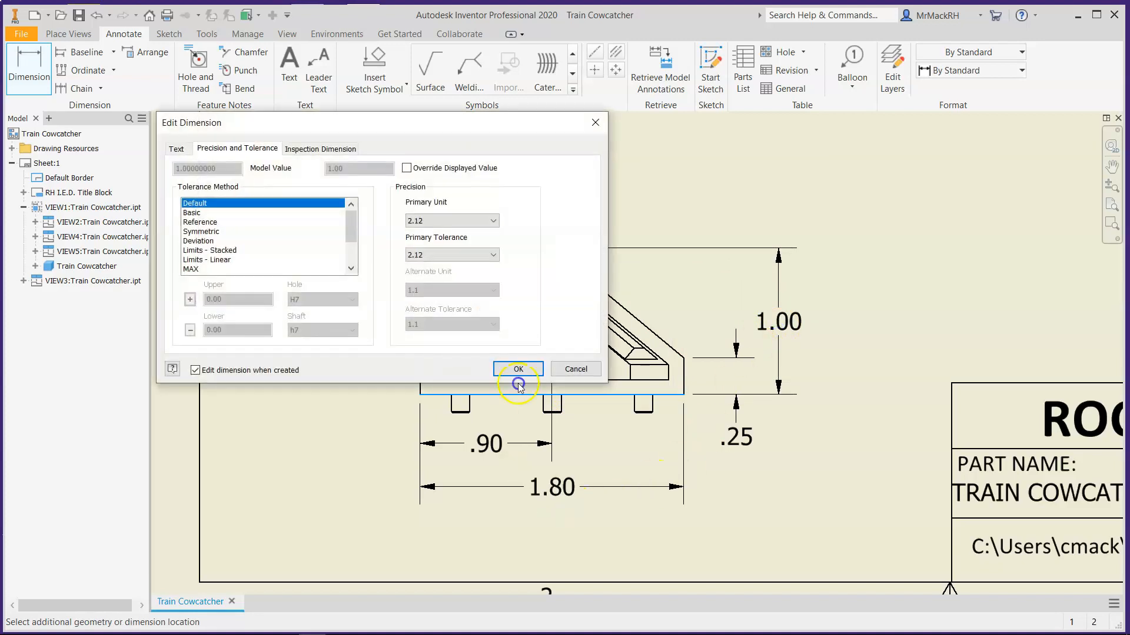
pyautogui.click(518, 371)
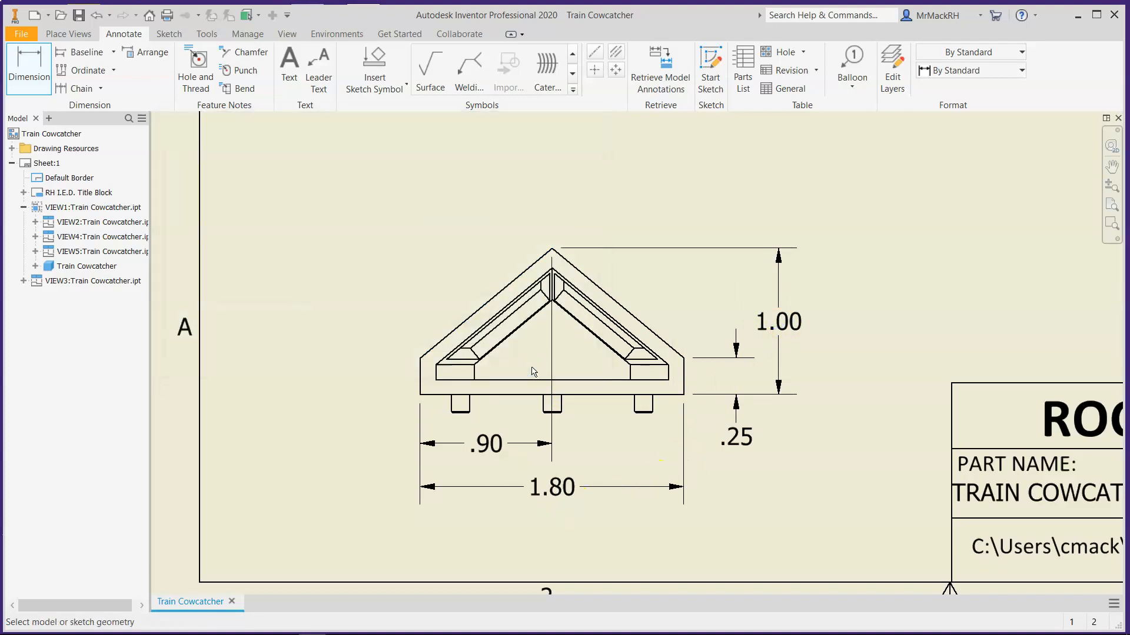
pyautogui.scroll(5, 495, 377)
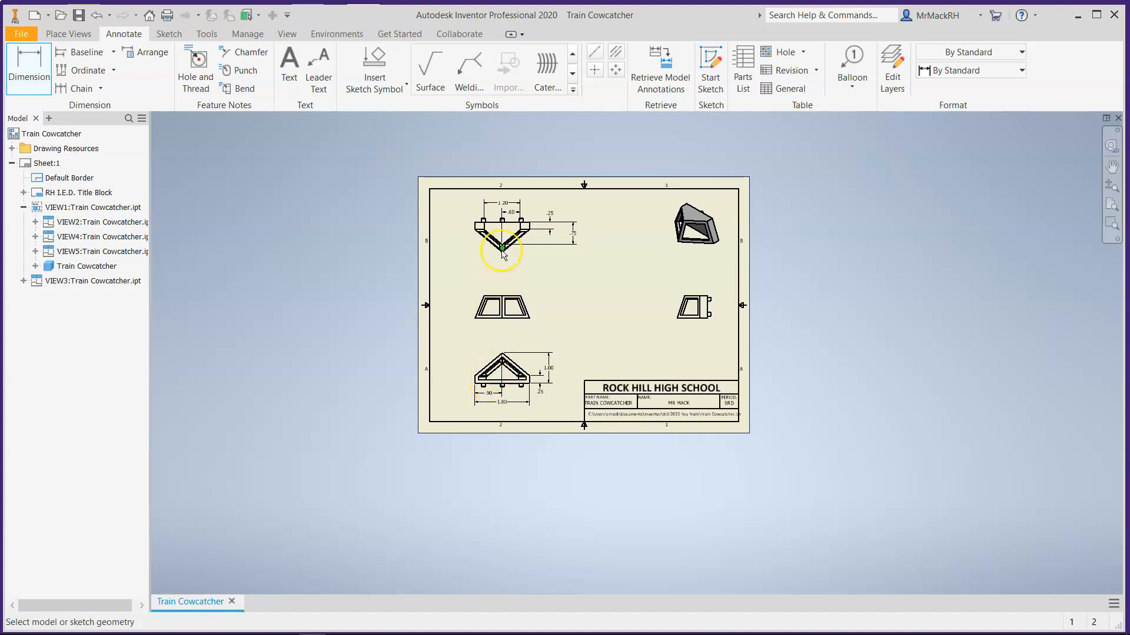
pyautogui.moveTo(502, 251)
pyautogui.moveTo(525, 320)
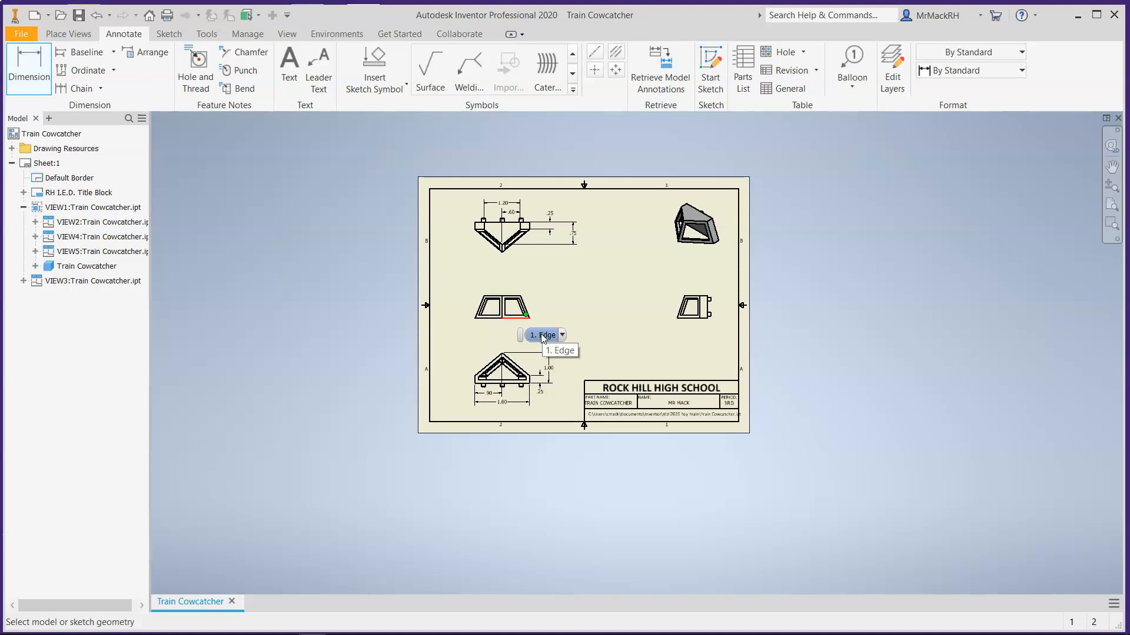
pyautogui.scroll(3, 499, 380)
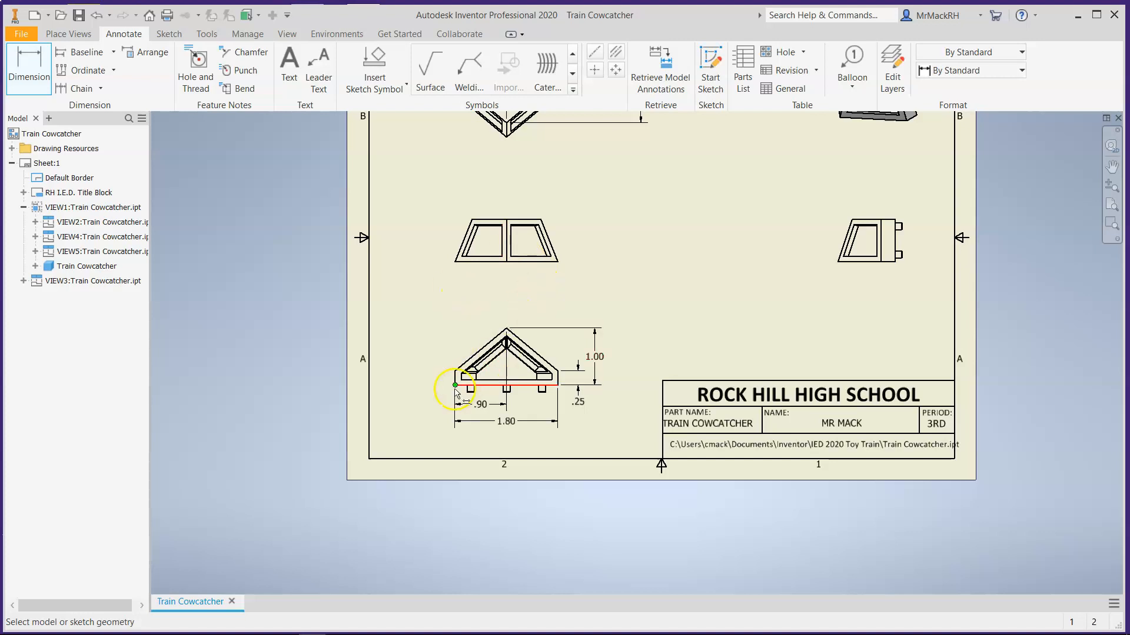
pyautogui.scroll(3, 483, 371)
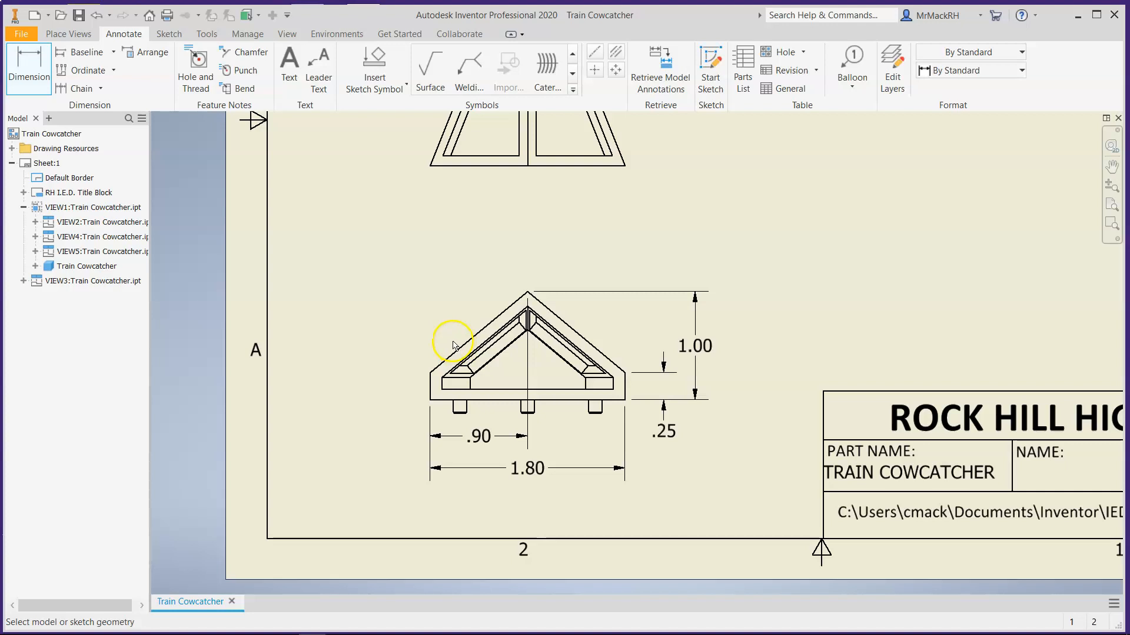
pyautogui.click(432, 386)
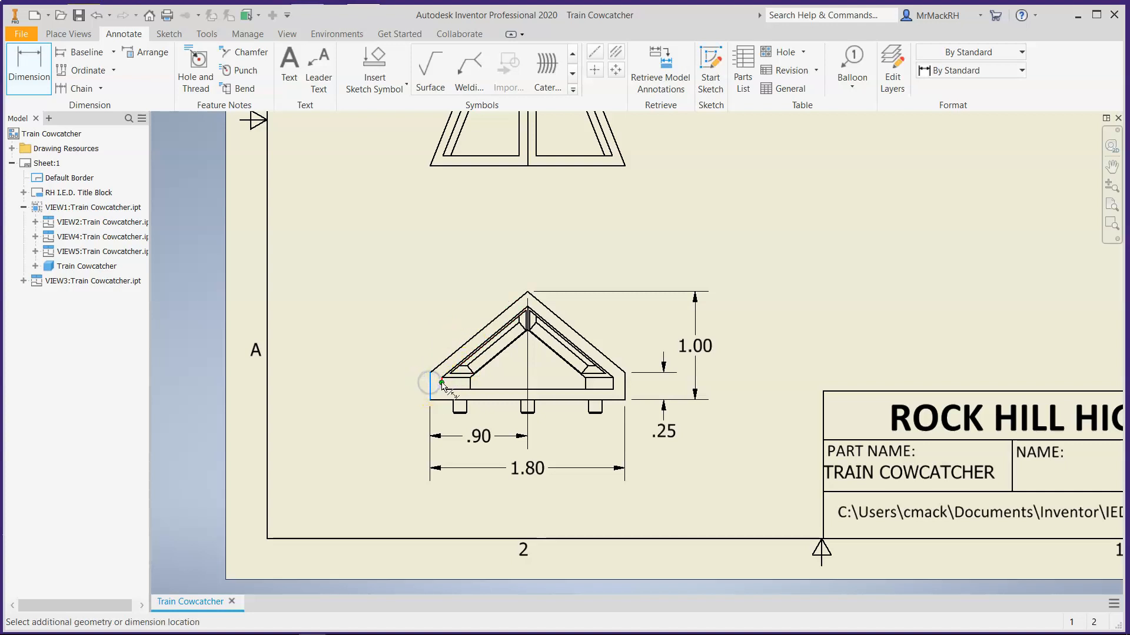
pyautogui.click(441, 383)
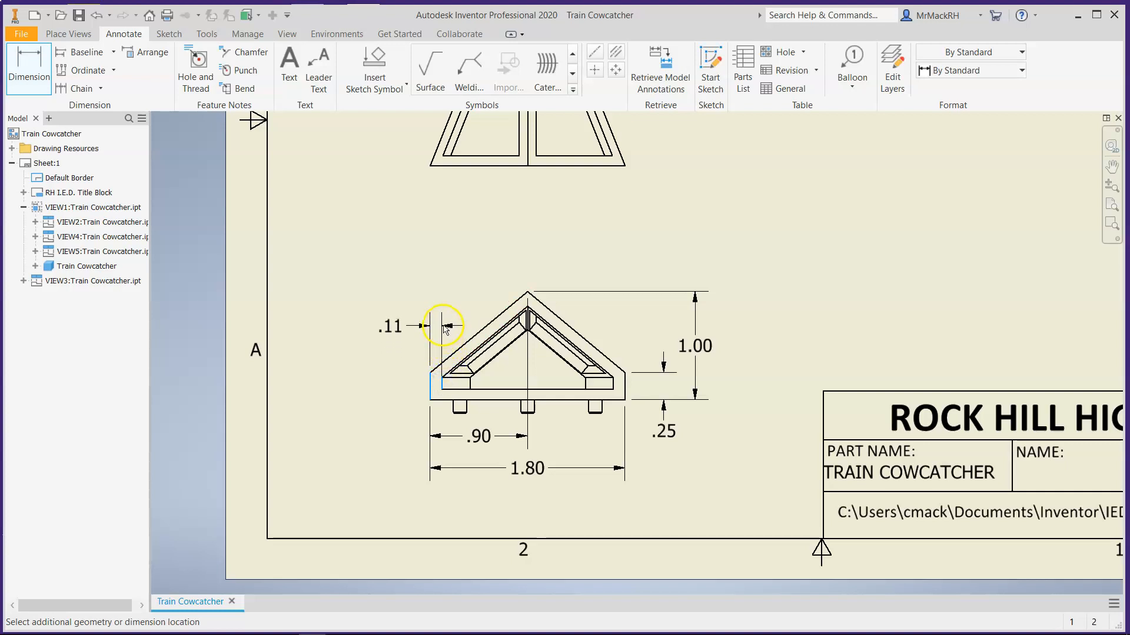
pyautogui.scroll(3, 446, 323)
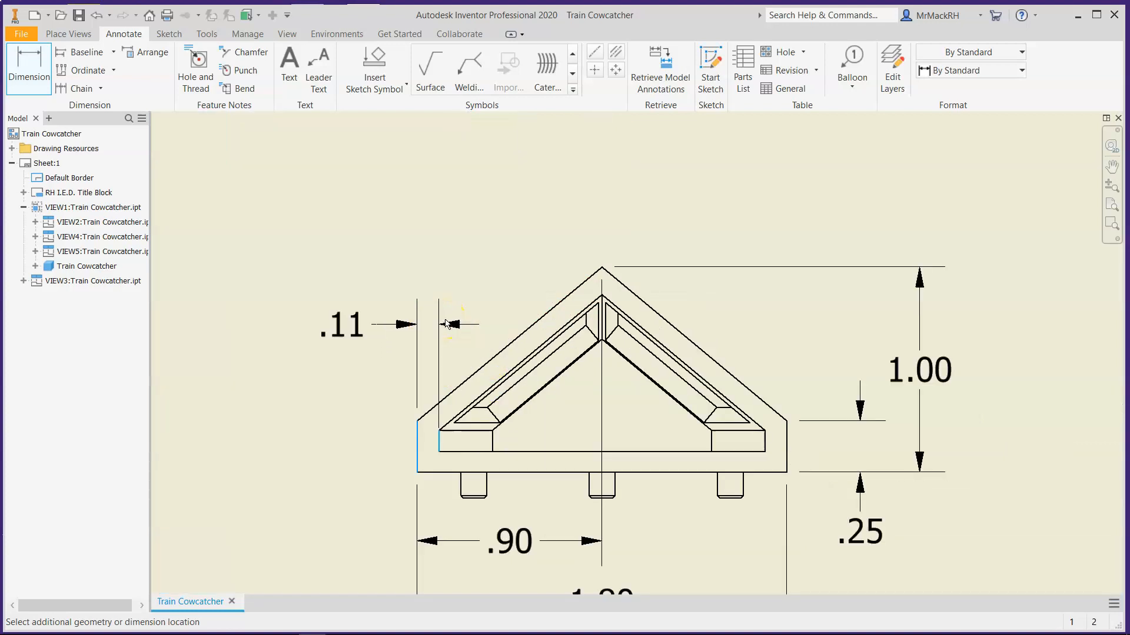
pyautogui.click(445, 312)
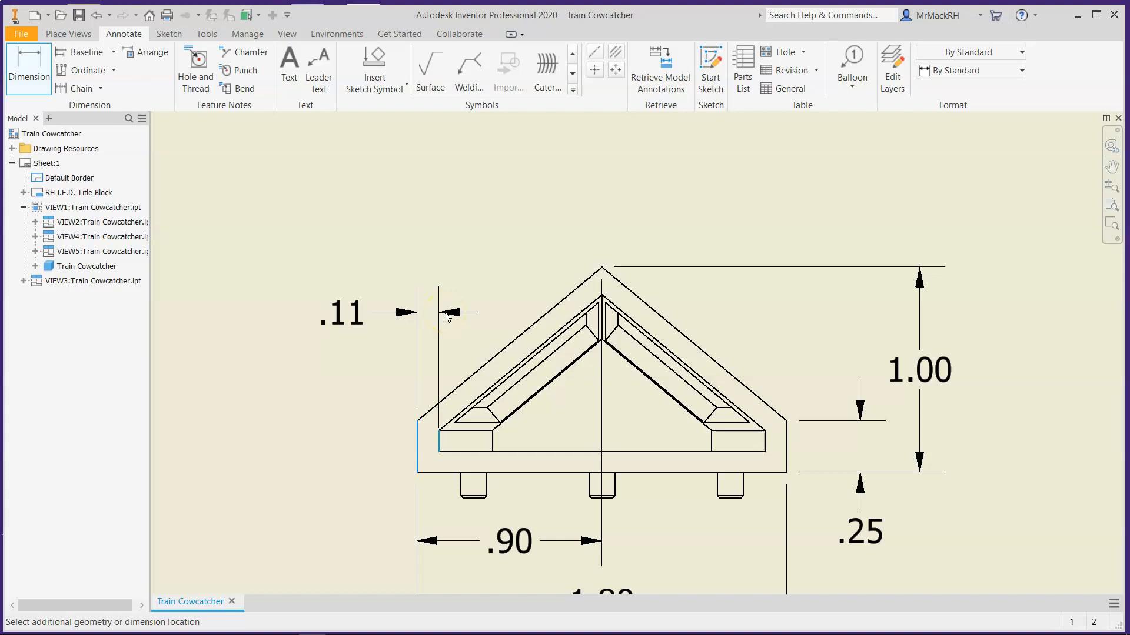
pyautogui.press('Escape')
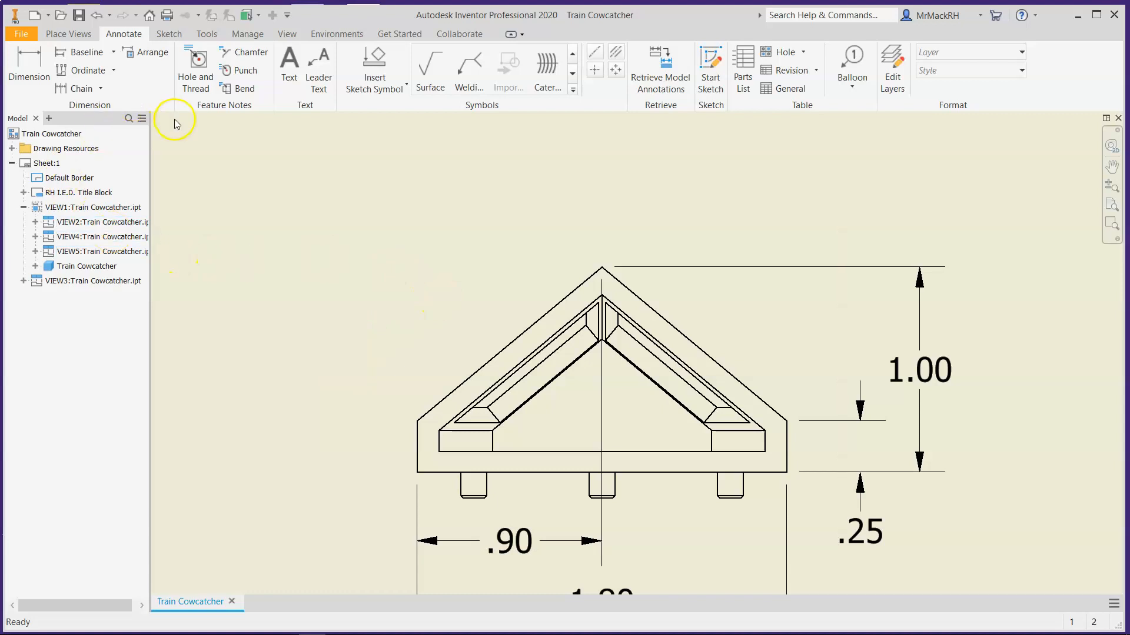
# Step: Dimension the wall thickness between the bottom view's outer and inner left slanted edges, placing it outside the view and appending SHELL to the value
pyautogui.click(33, 71)
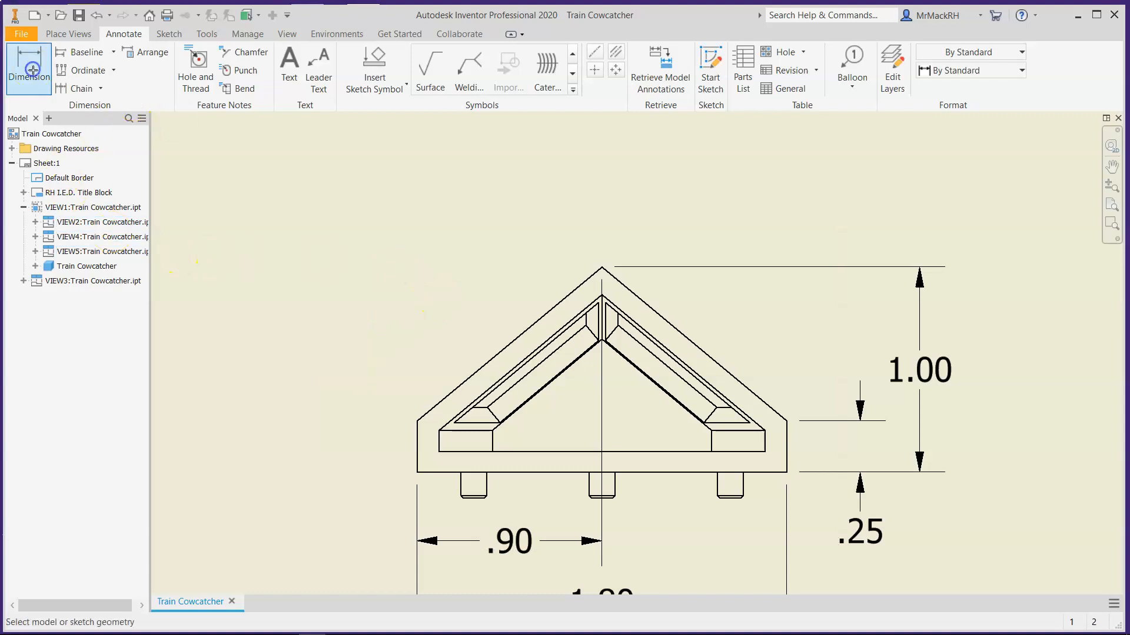
pyautogui.click(510, 345)
pyautogui.click(512, 374)
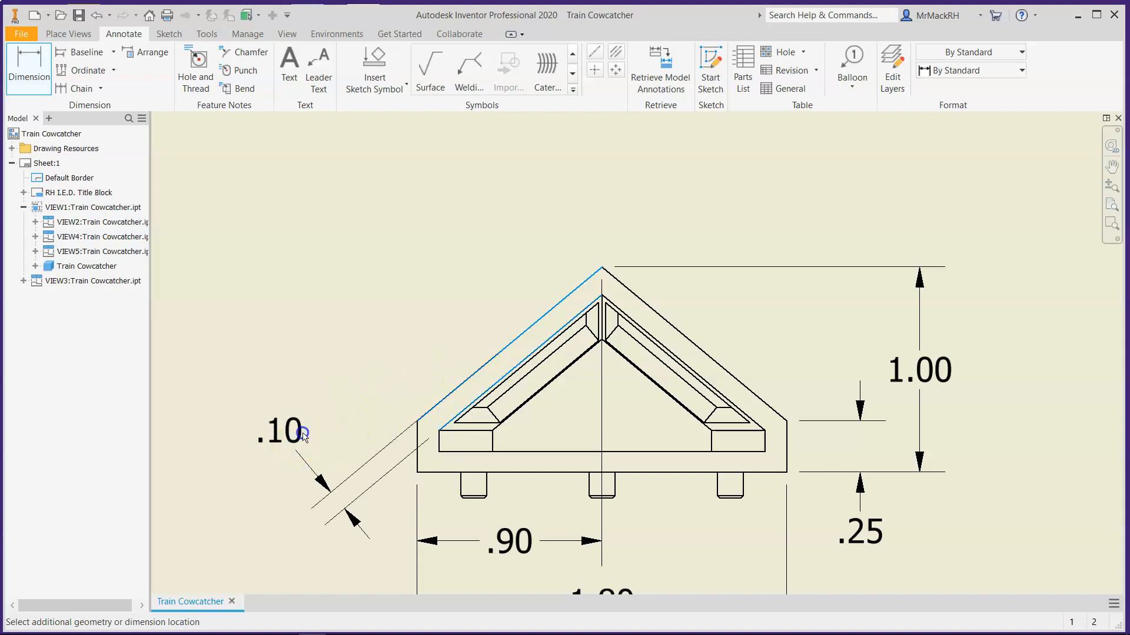
pyautogui.click(303, 434)
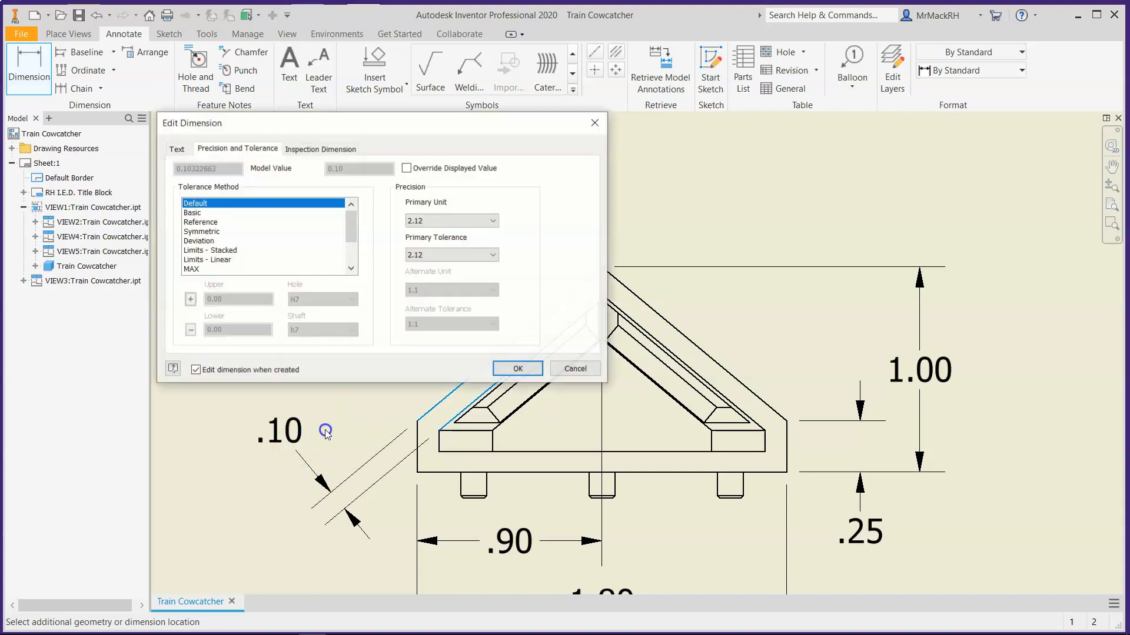
pyautogui.click(187, 149)
pyautogui.click(251, 202)
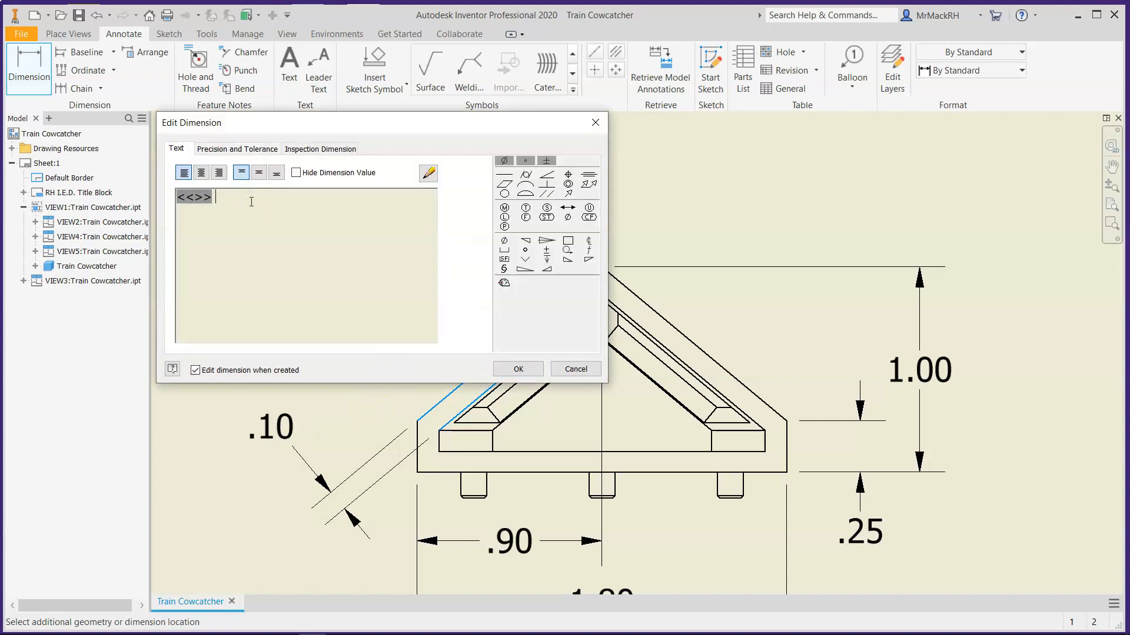
pyautogui.write('SHELL')
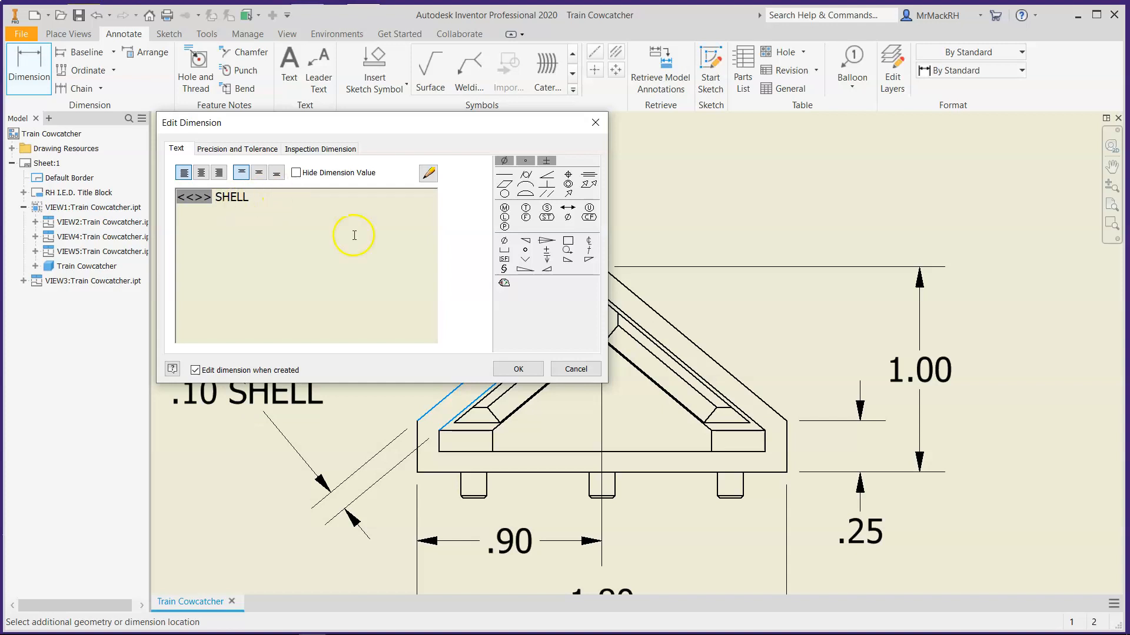
pyautogui.click(518, 370)
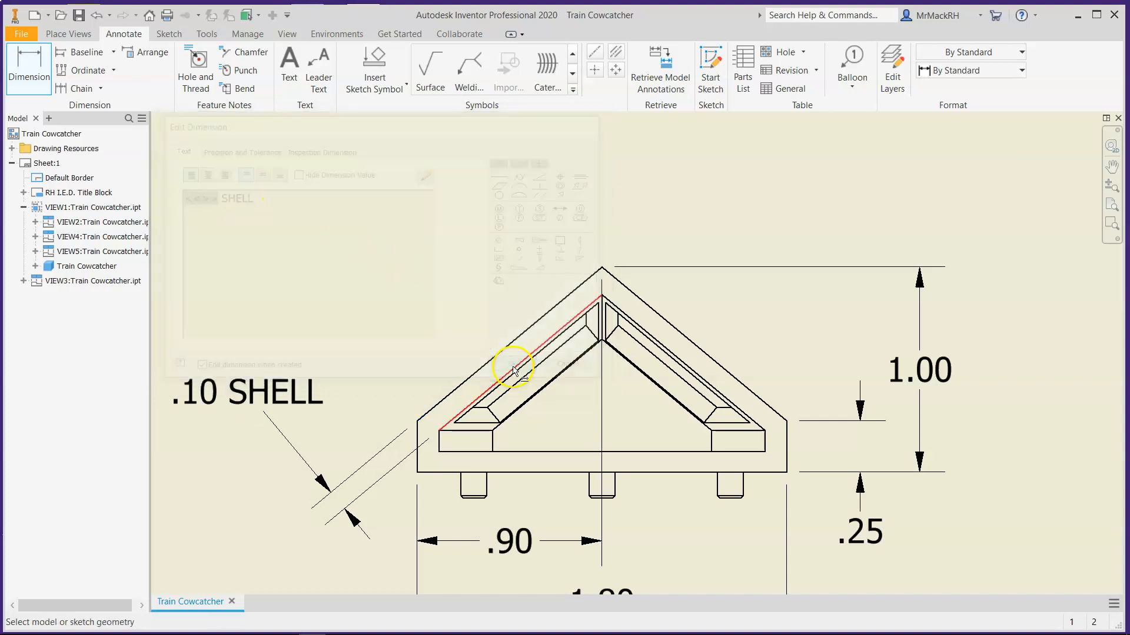
# Step: Move the SHELL dimension's text closer to the left side of the bottom view
pyautogui.scroll(-3, 367, 455)
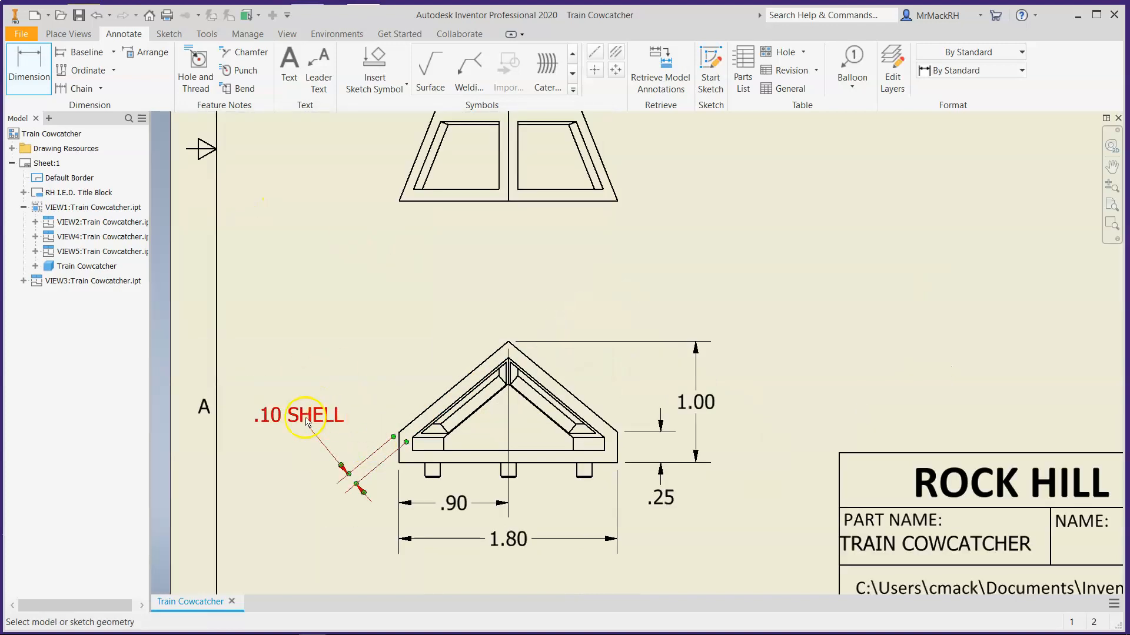
pyautogui.press('Escape')
pyautogui.moveTo(300, 417); pyautogui.dragTo(321, 431)
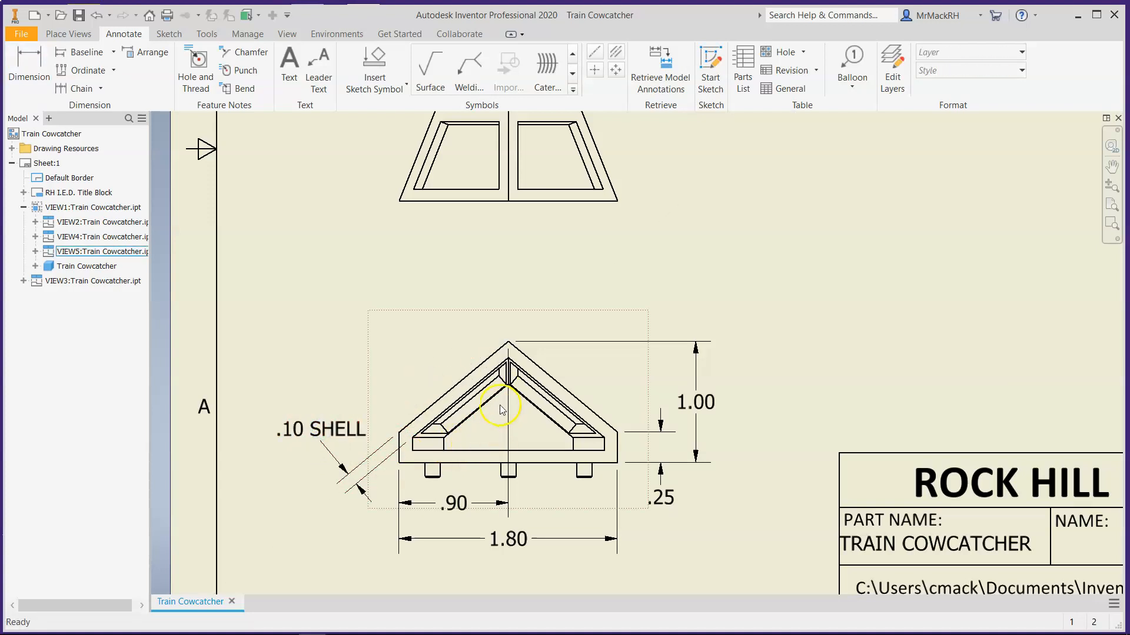
pyautogui.click(857, 247)
# Step: Move the bottom view's edge-to-apex width dimension from below the pegs to above the view
pyautogui.click(463, 504)
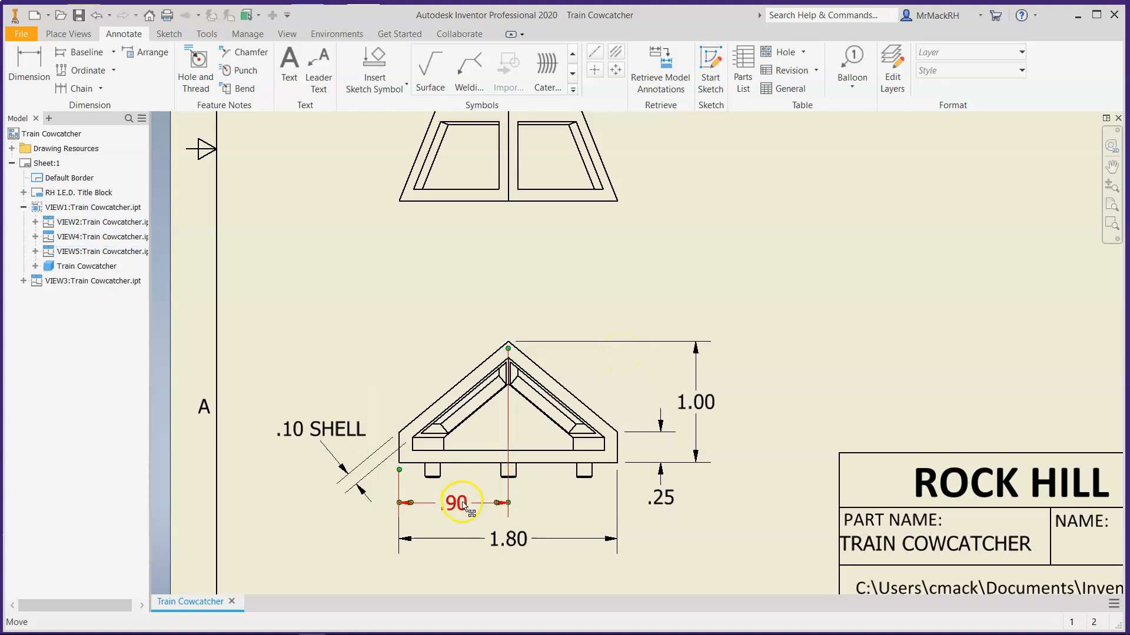
pyautogui.moveTo(462, 501); pyautogui.dragTo(475, 326)
pyautogui.click(688, 308)
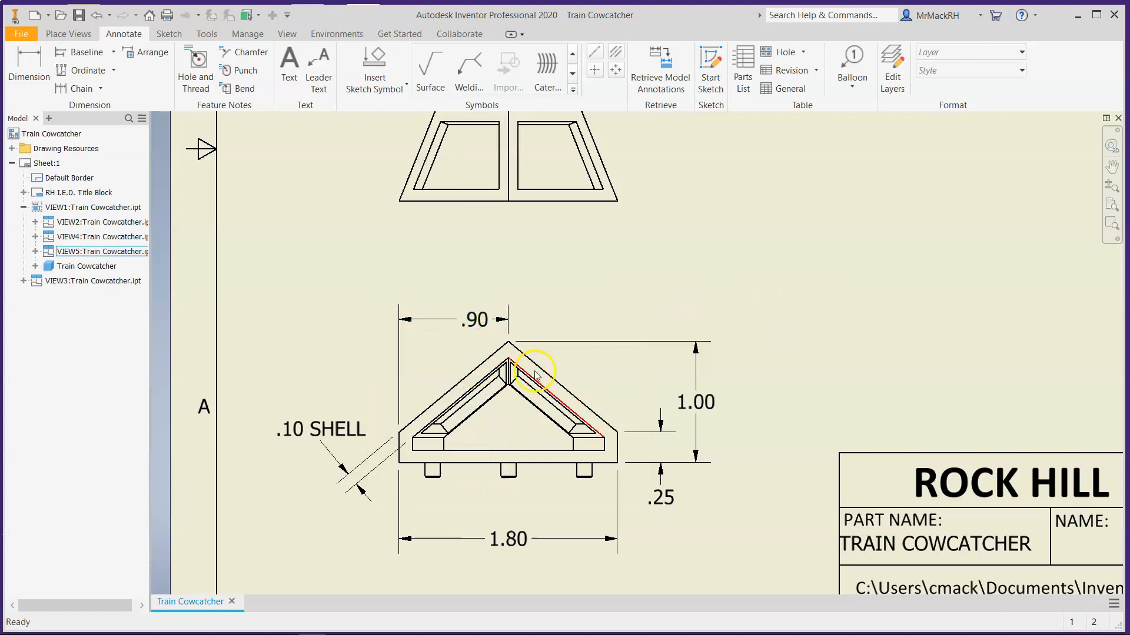
pyautogui.click(667, 539)
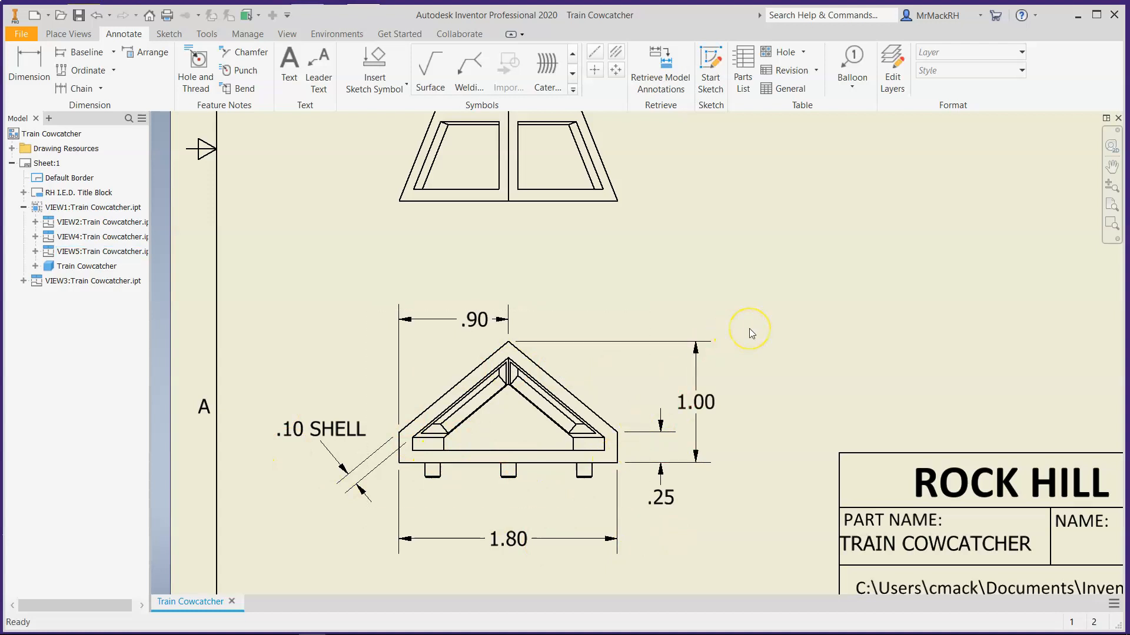
# Step: Dimension the distance between the front view's right slanted window edge and outer slanted edge, placing it below the view with default text
pyautogui.scroll(-2, 554, 378)
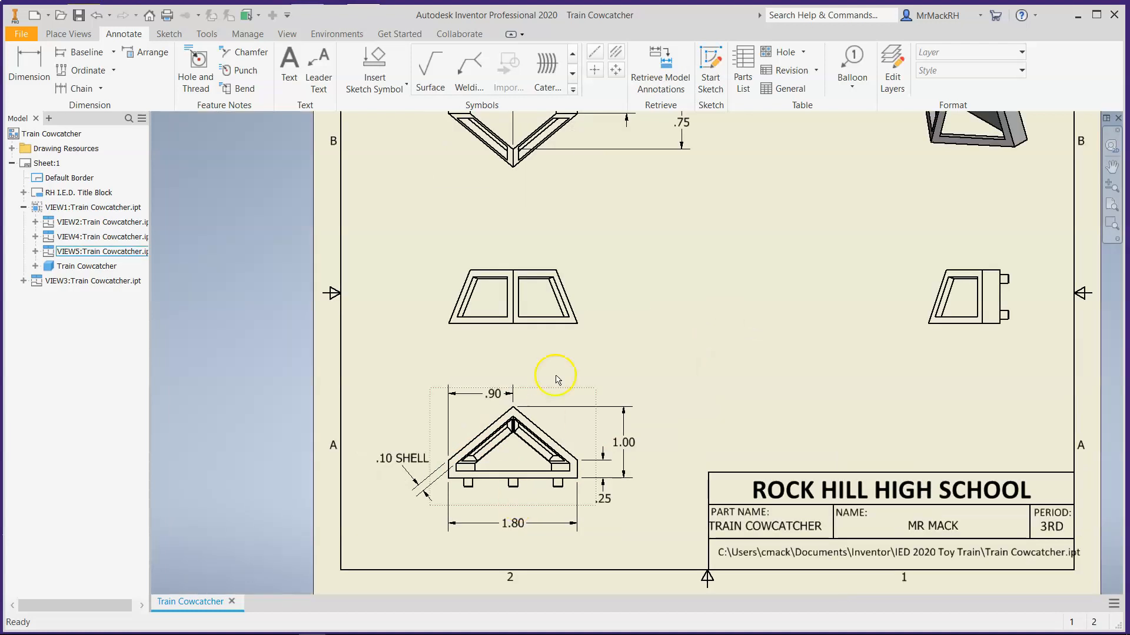
pyautogui.scroll(3, 451, 301)
pyautogui.scroll(3, 849, 318)
pyautogui.scroll(-4, 851, 317)
pyautogui.scroll(3, 848, 318)
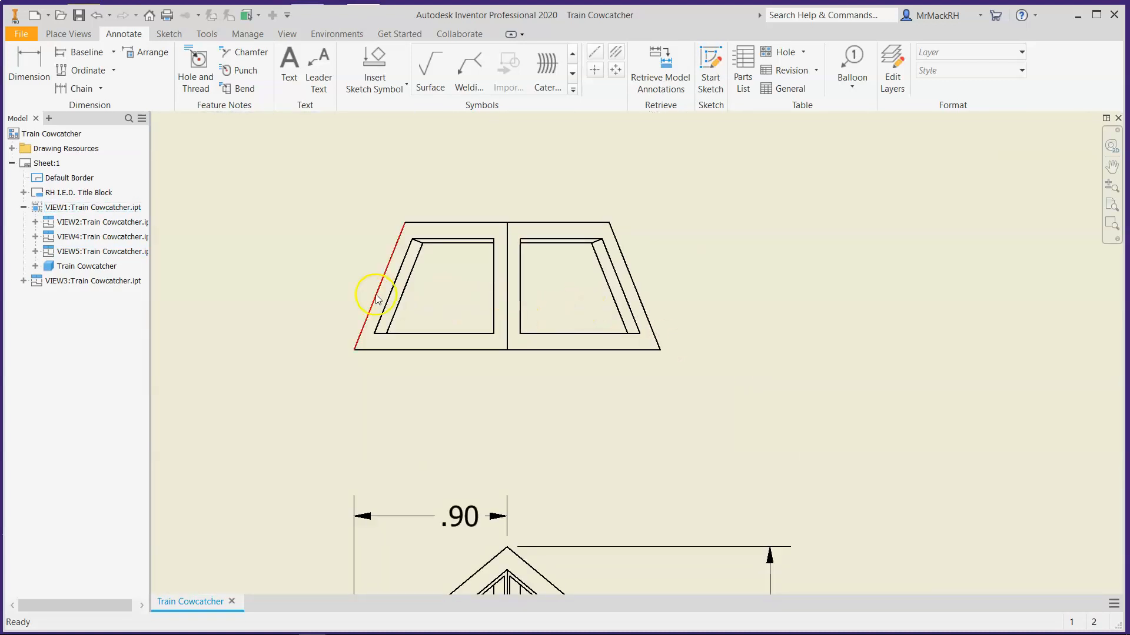
pyautogui.click(28, 66)
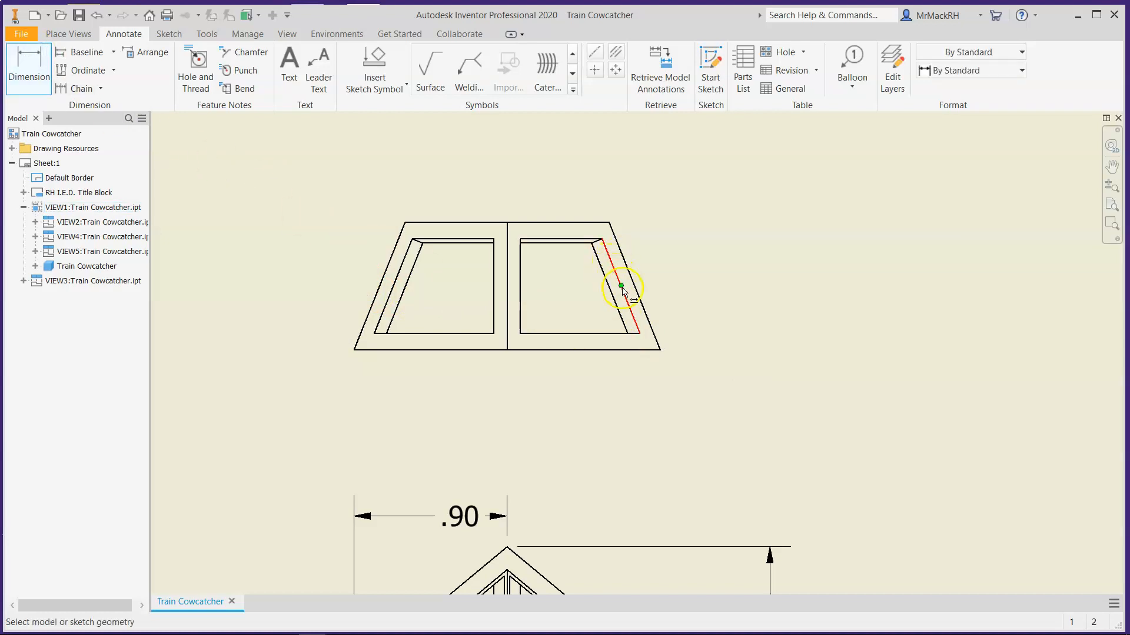
pyautogui.click(632, 318)
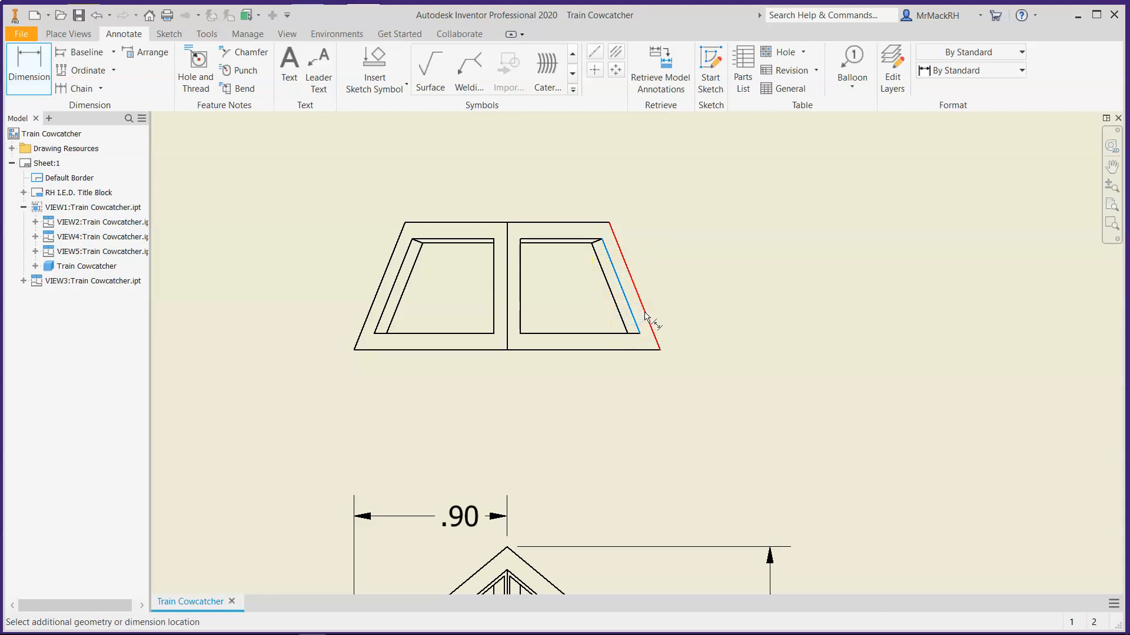
pyautogui.click(645, 313)
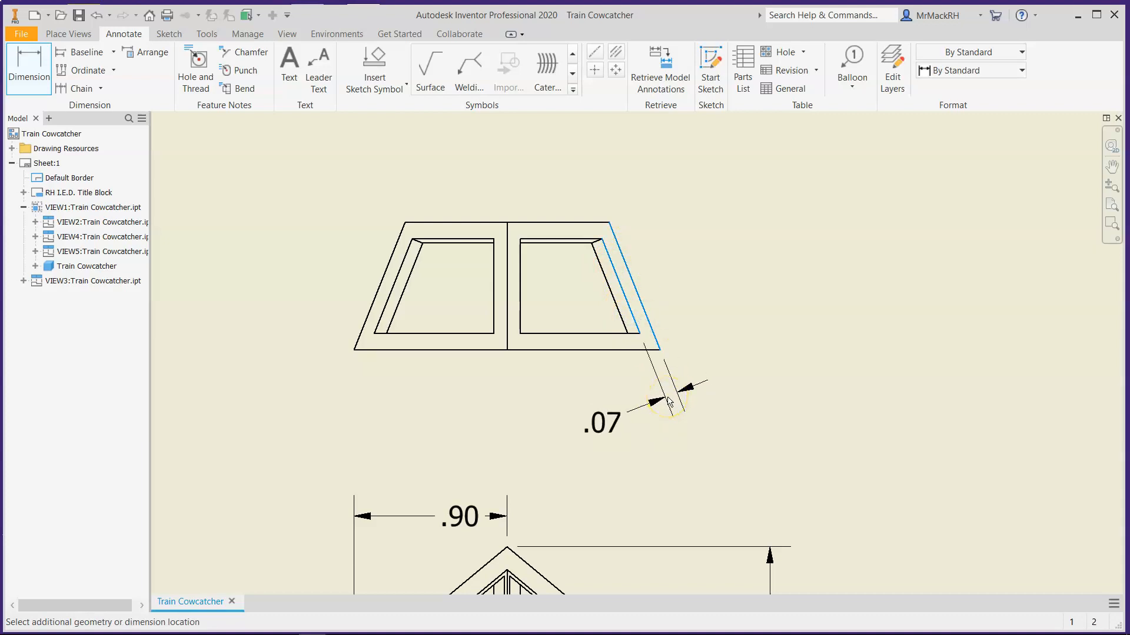
pyautogui.click(668, 400)
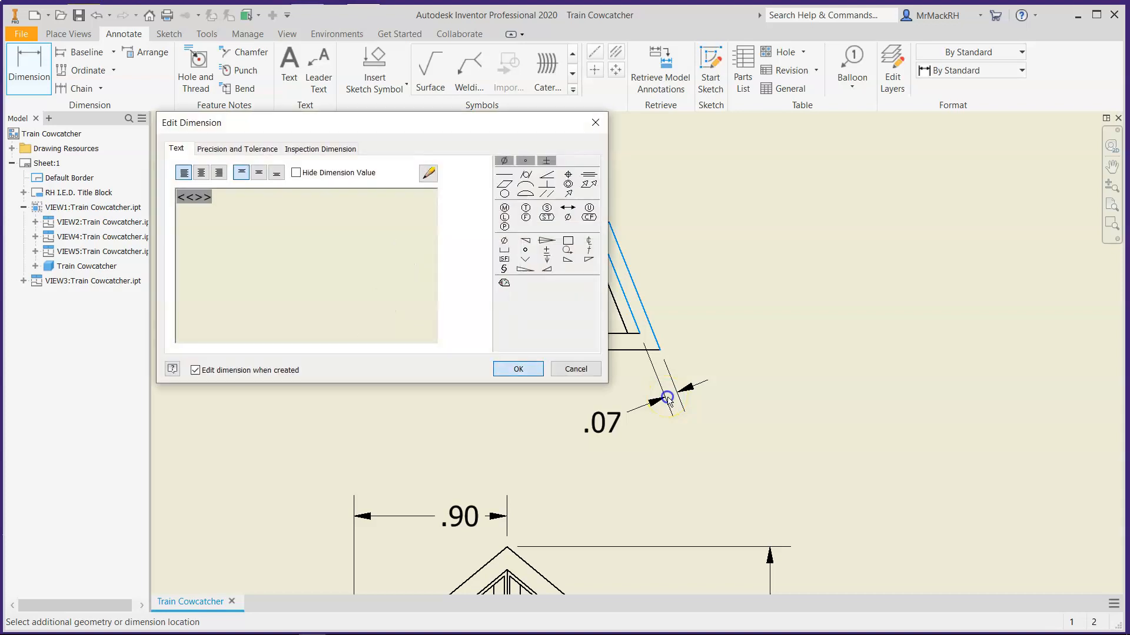
pyautogui.press('Return')
# Step: Dimension the vertical distance from the right window's lower edge to the front view's bottom edge, placing it right of the view
pyautogui.click(600, 333)
pyautogui.click(600, 350)
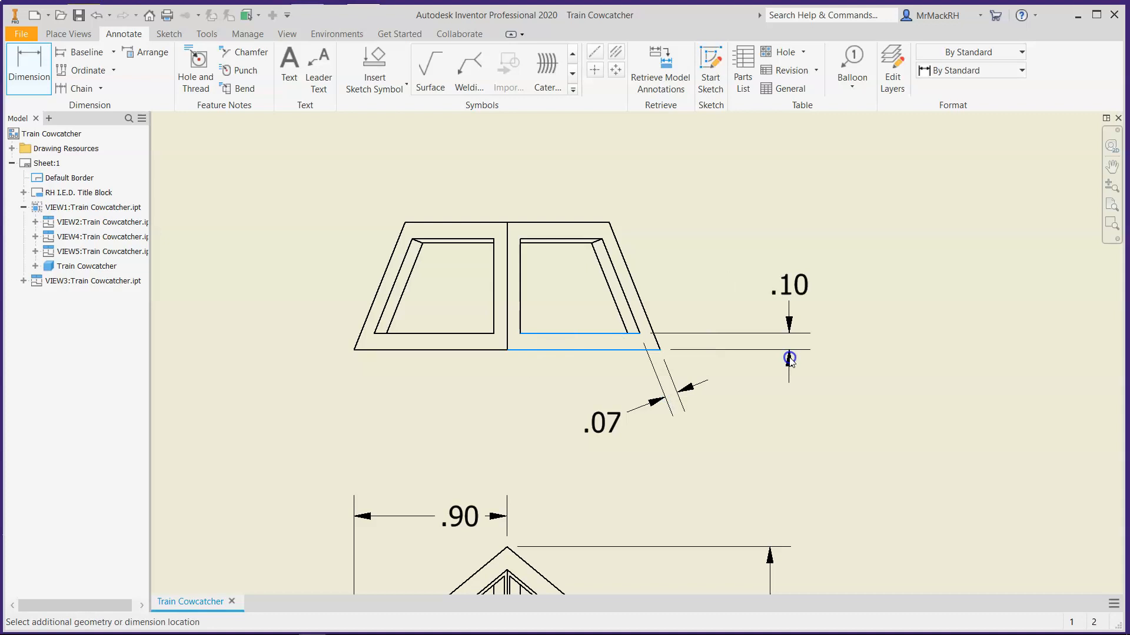
pyautogui.click(789, 358)
pyautogui.press('Escape')
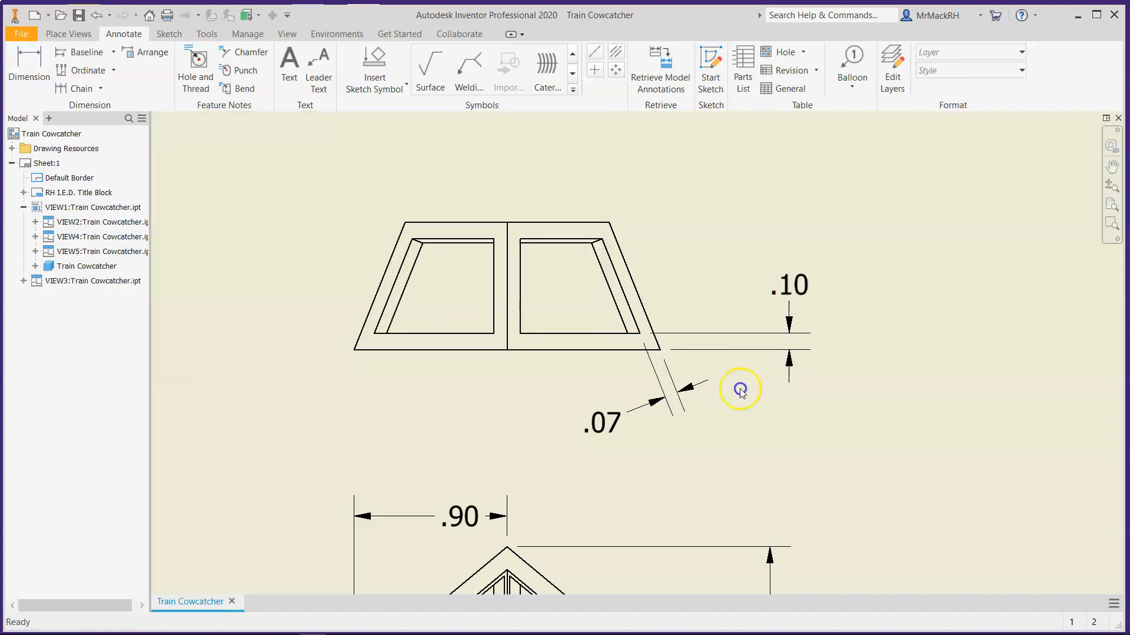
# Step: Delete the slanted-edge distance dimension below the front view
pyautogui.rightClick(606, 423)
pyautogui.click(639, 402)
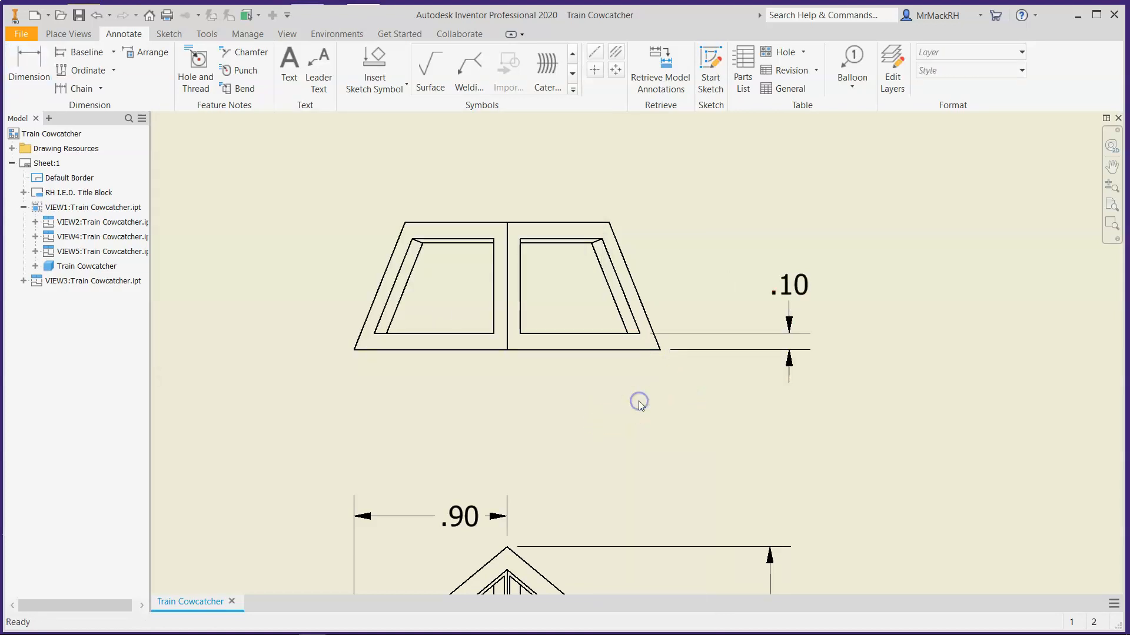
# Step: Examine how the front view's window edges are spaced from the outer slanted and bottom edges, and review the dimensions across the sheet
pyautogui.click(360, 324)
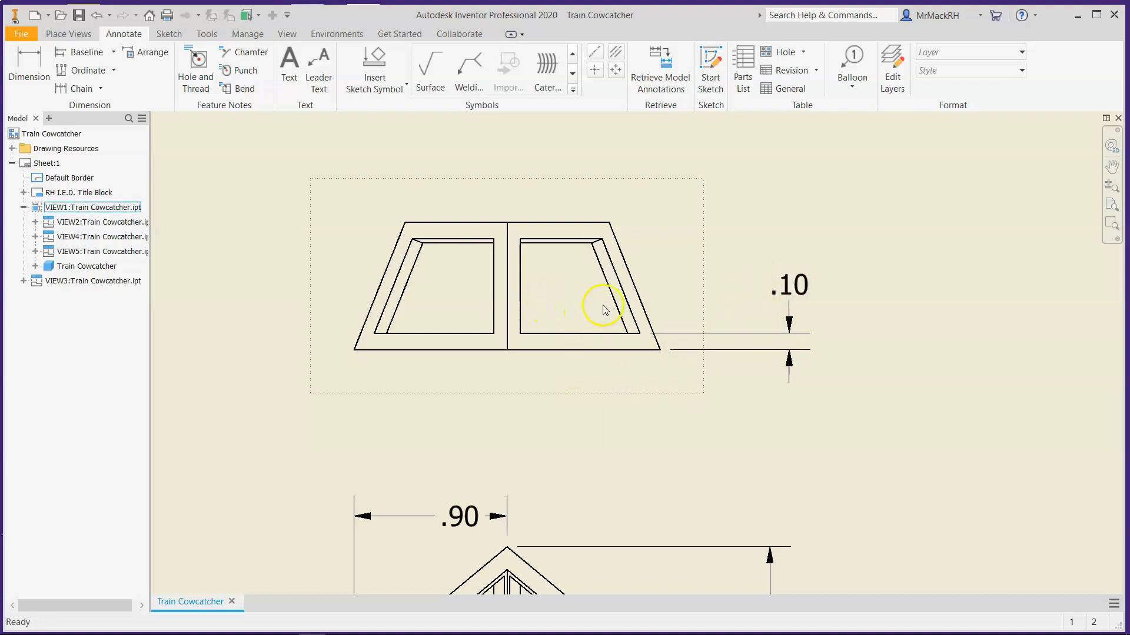
pyautogui.scroll(-5, 677, 315)
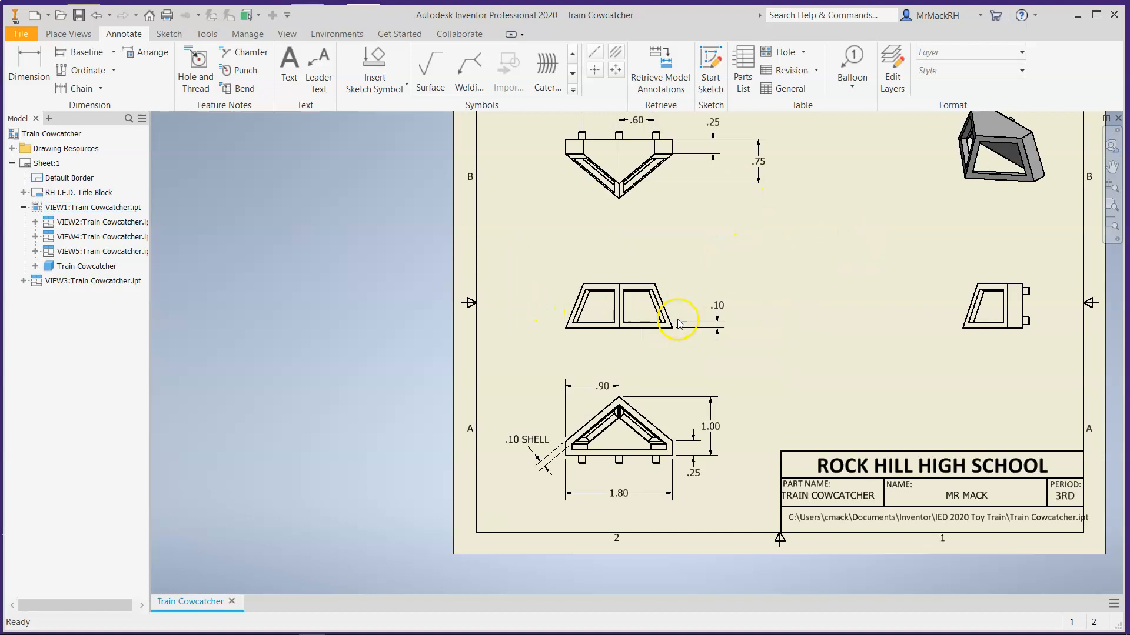
pyautogui.scroll(-2, 769, 197)
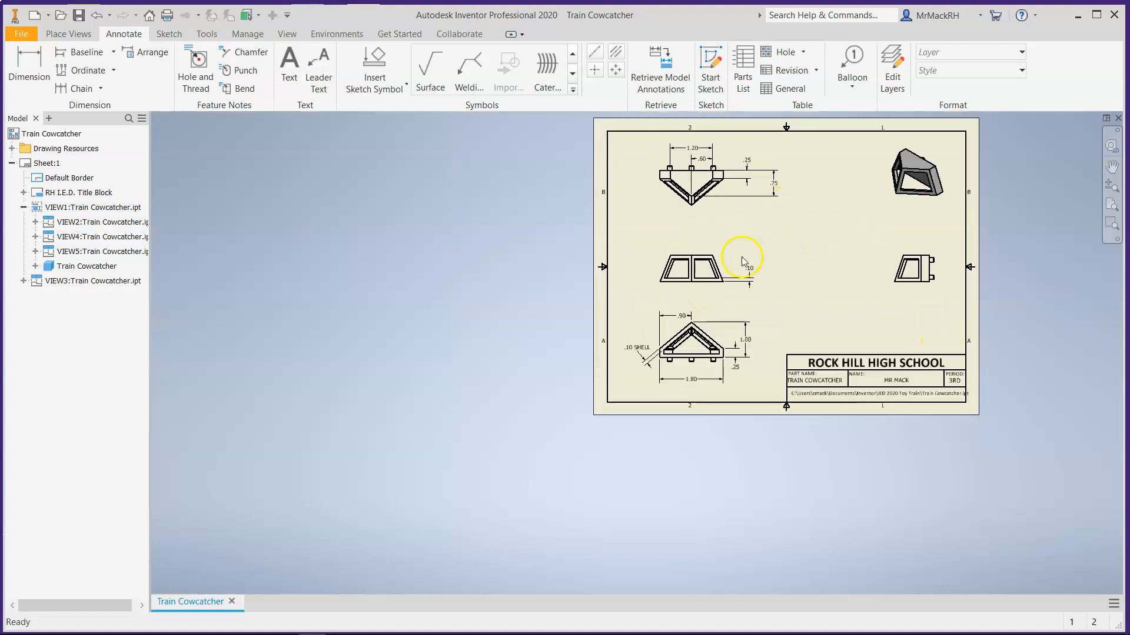
pyautogui.scroll(4, 735, 269)
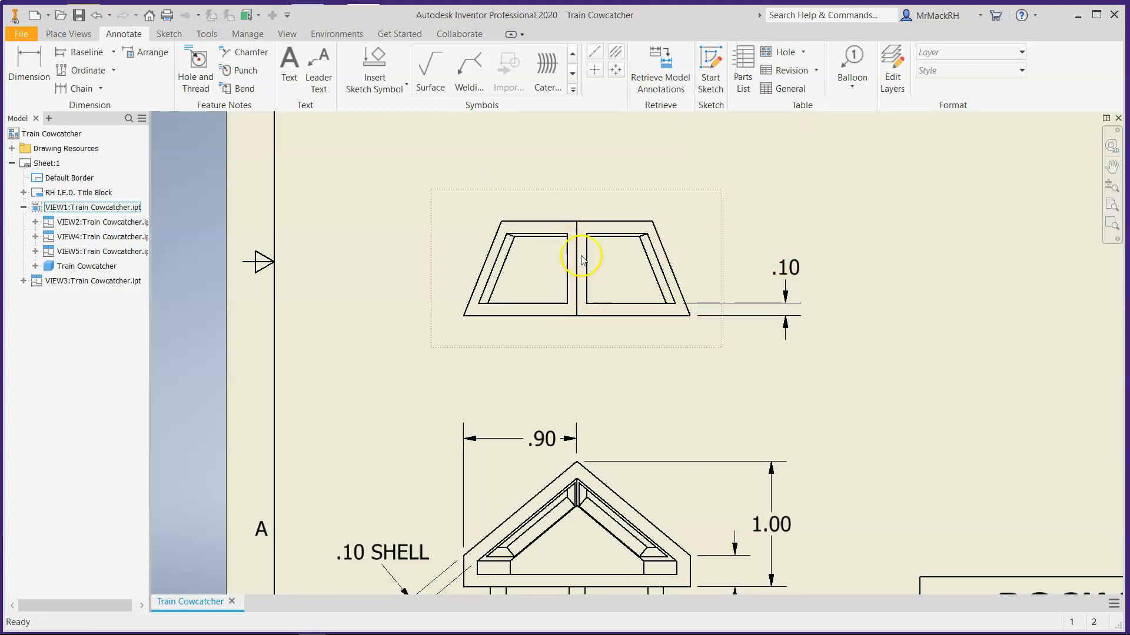
pyautogui.click(662, 277)
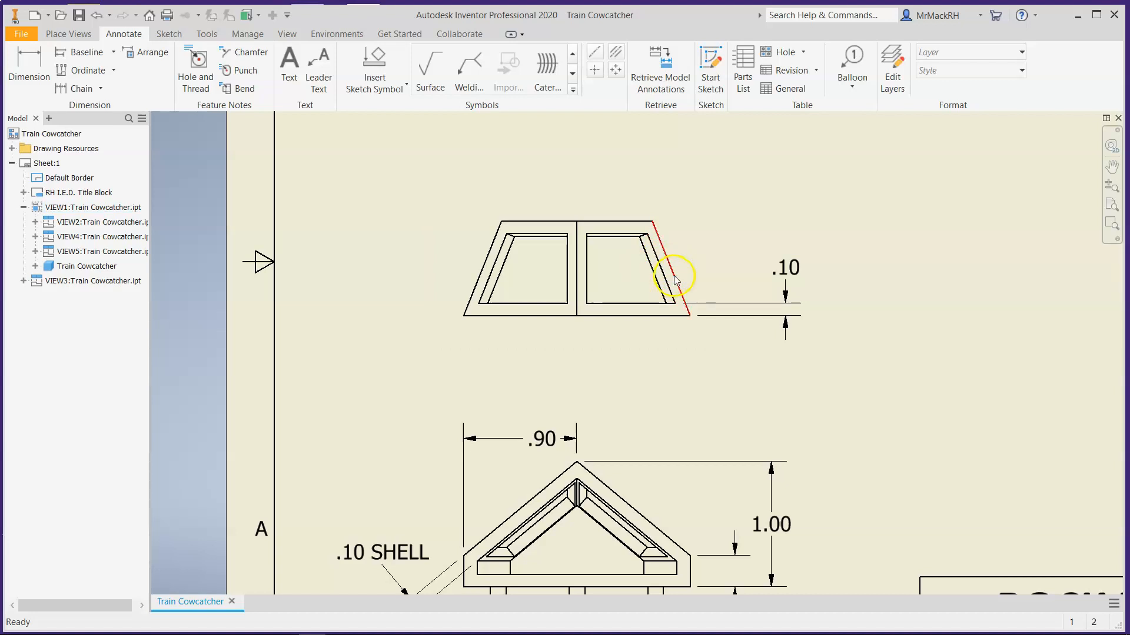
pyautogui.scroll(5, 671, 279)
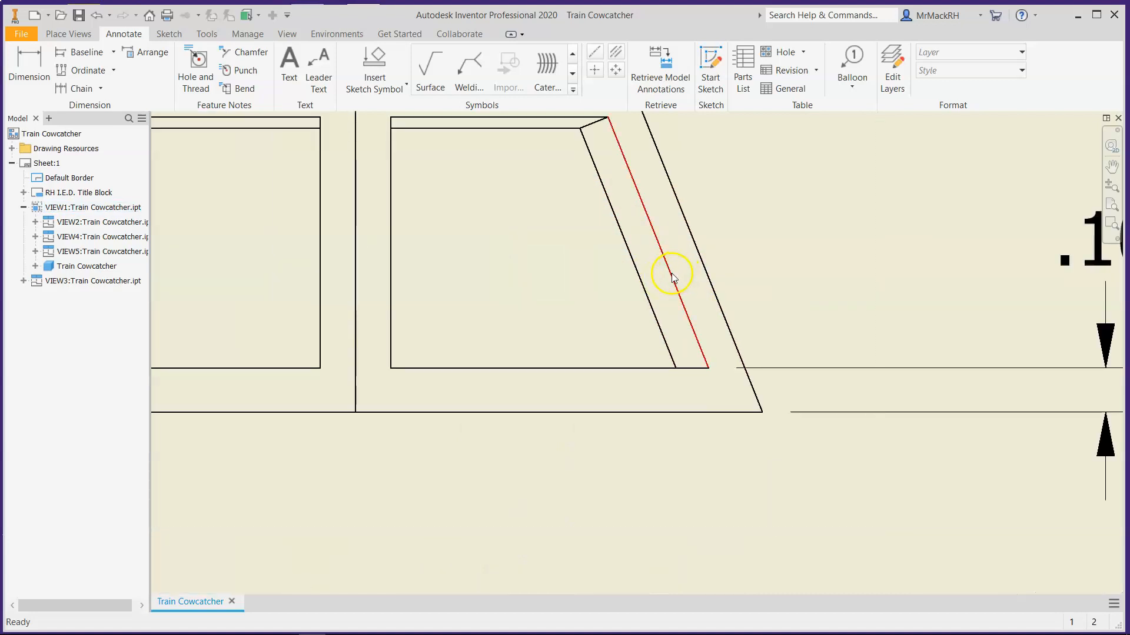
pyautogui.click(702, 271)
pyautogui.click(674, 277)
pyautogui.click(656, 368)
pyautogui.click(649, 407)
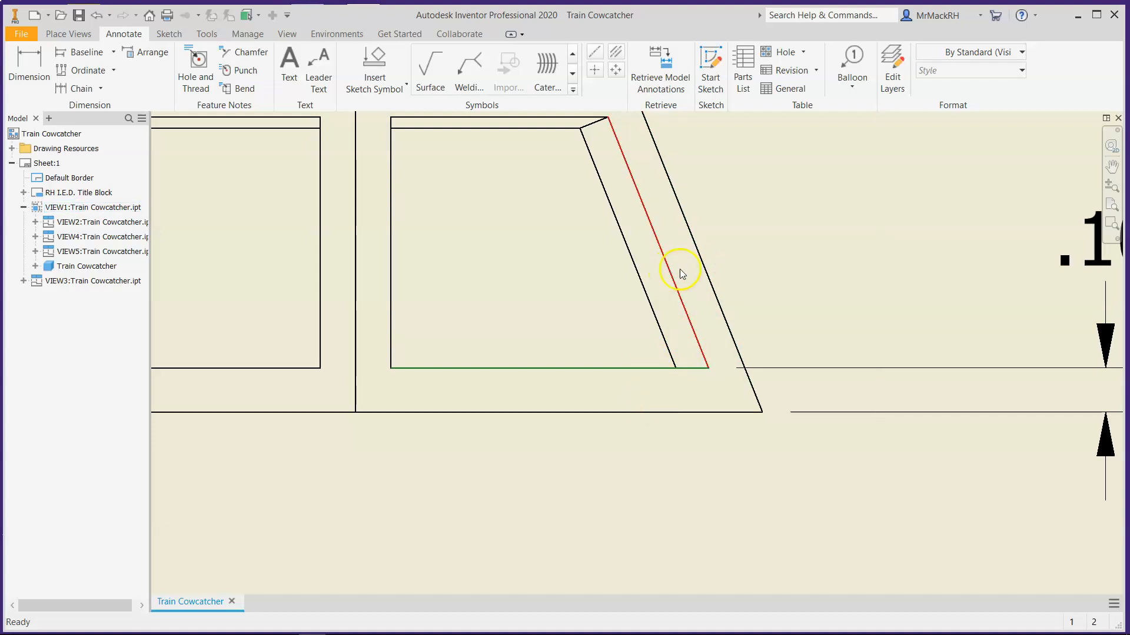
pyautogui.scroll(-4, 695, 274)
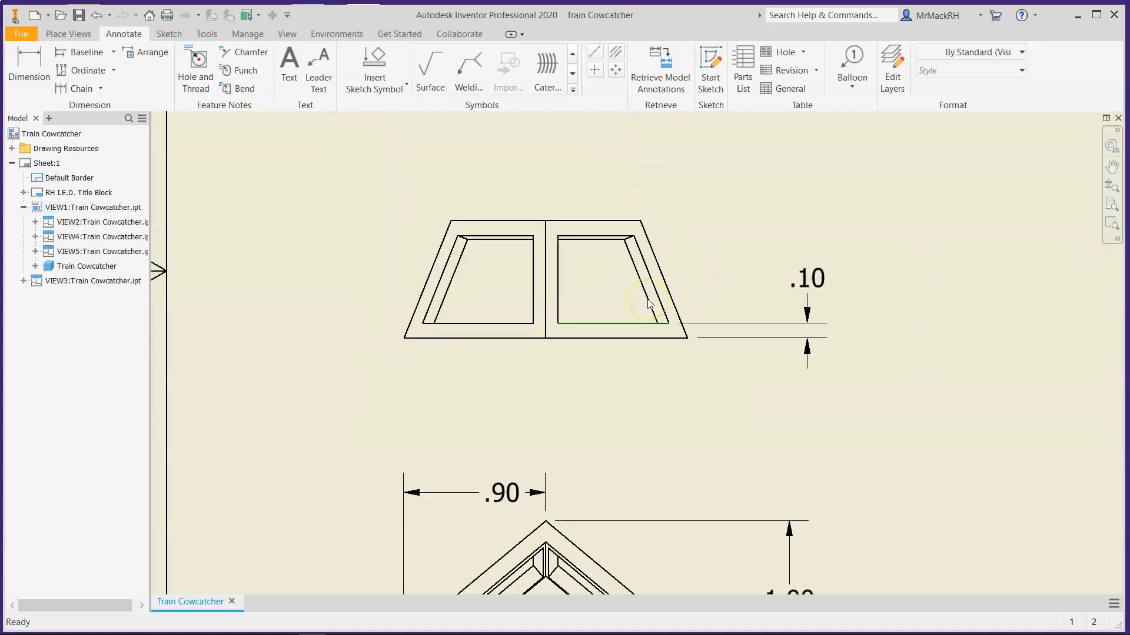
pyautogui.scroll(-3, 649, 304)
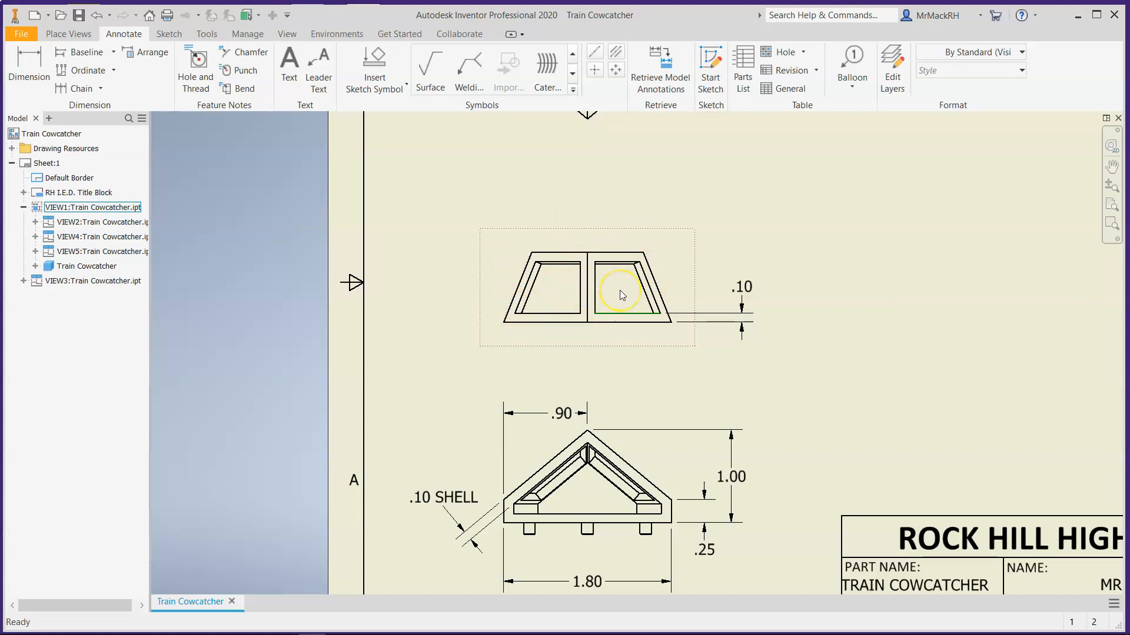
pyautogui.scroll(-5, 575, 335)
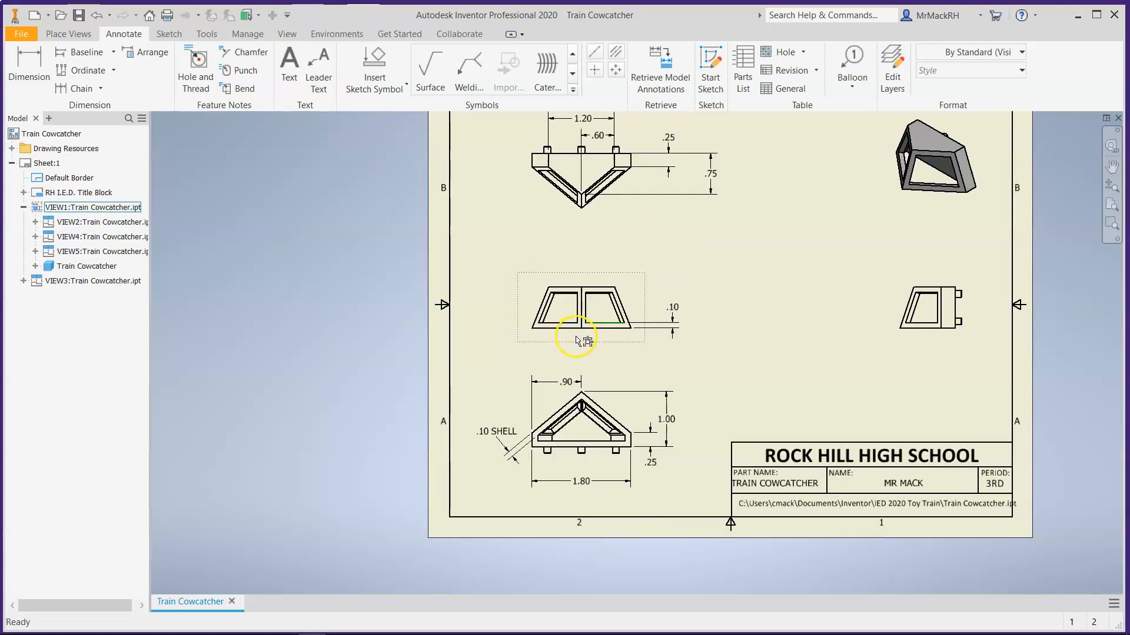
pyautogui.scroll(2, 682, 165)
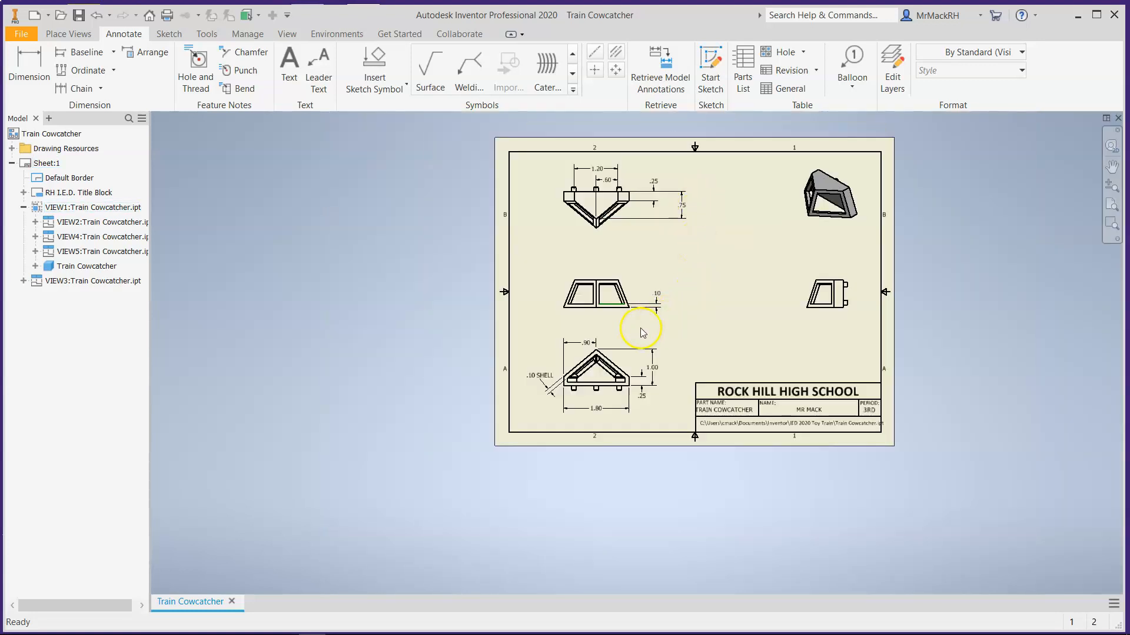
# Step: Append OFFSET after the value of the dimension between the front view's window lower edge and bottom edge
pyautogui.scroll(3, 635, 297)
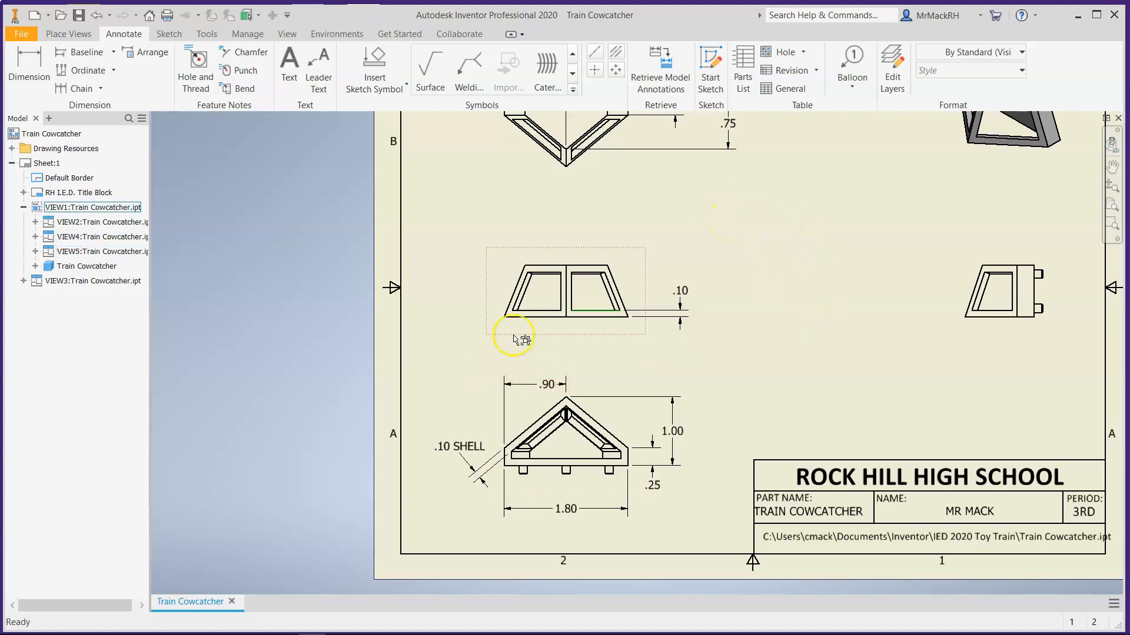
pyautogui.scroll(3, 518, 335)
pyautogui.scroll(-2, 691, 309)
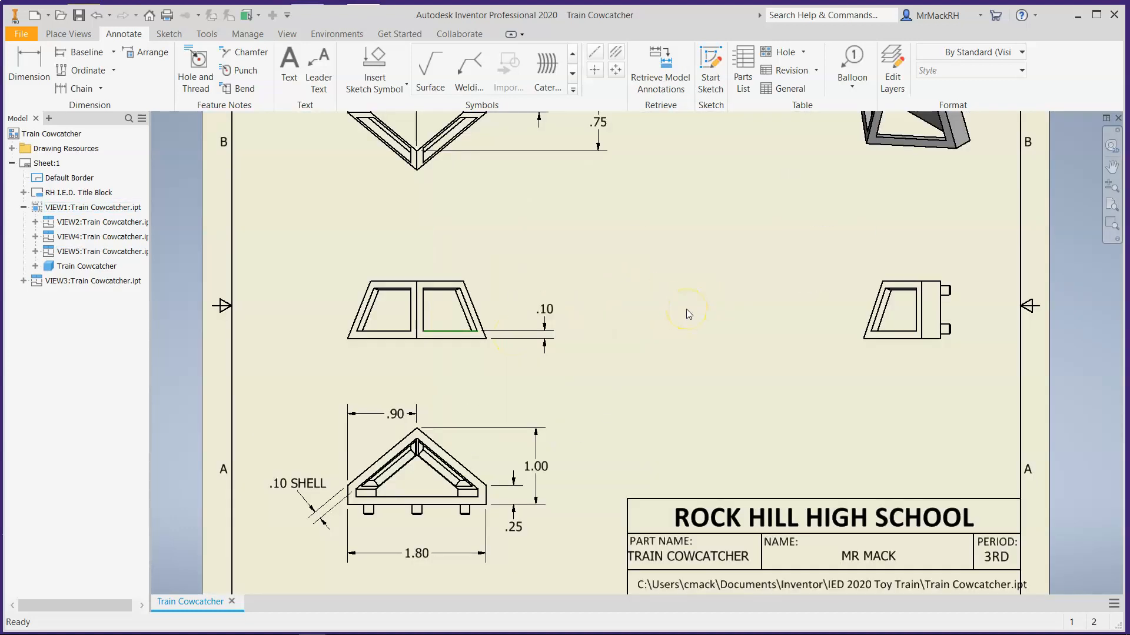
pyautogui.click(541, 310)
pyautogui.doubleClick(542, 310)
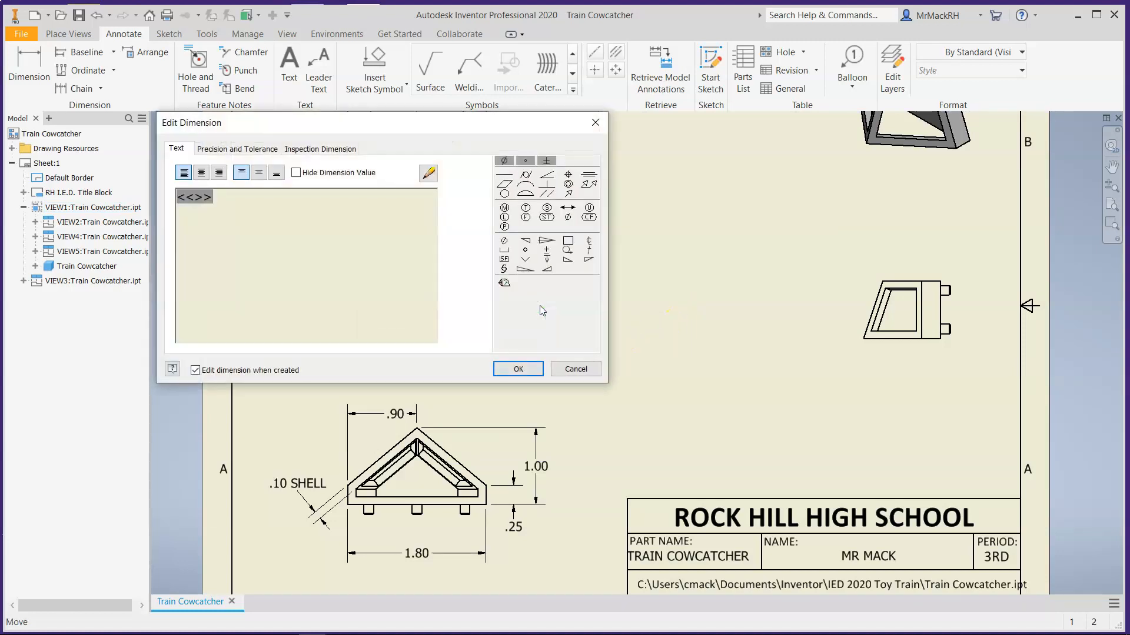
pyautogui.click(232, 206)
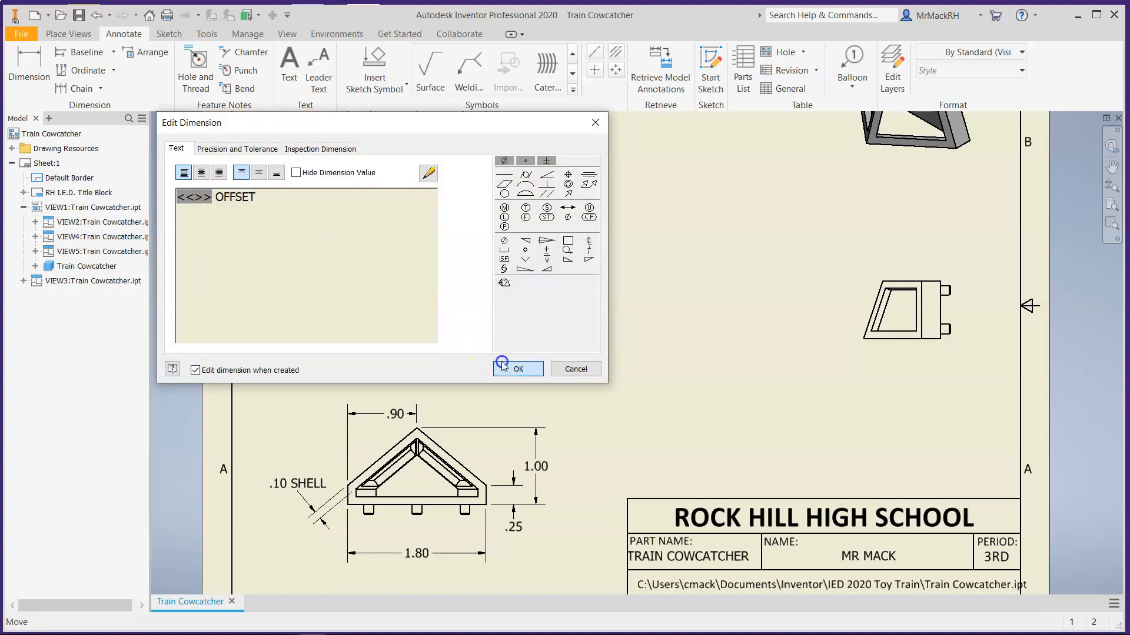
pyautogui.click(518, 369)
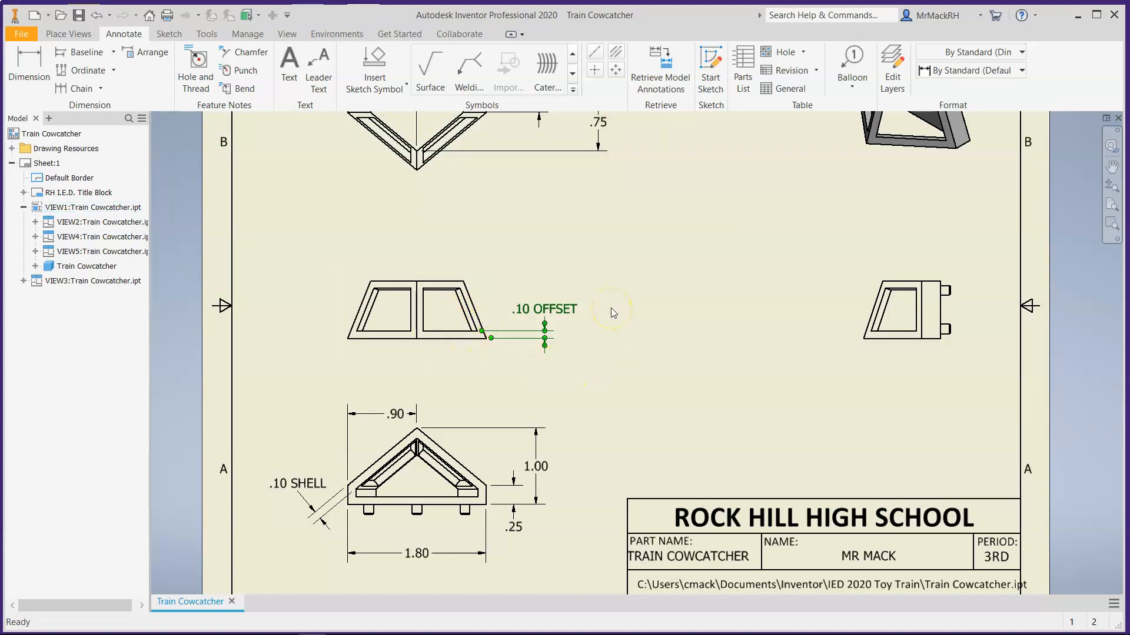
pyautogui.click(602, 322)
# Step: Move the right-side view farther in from the sheet's right border to make room for notes beside its pegs
pyautogui.scroll(4, 696, 378)
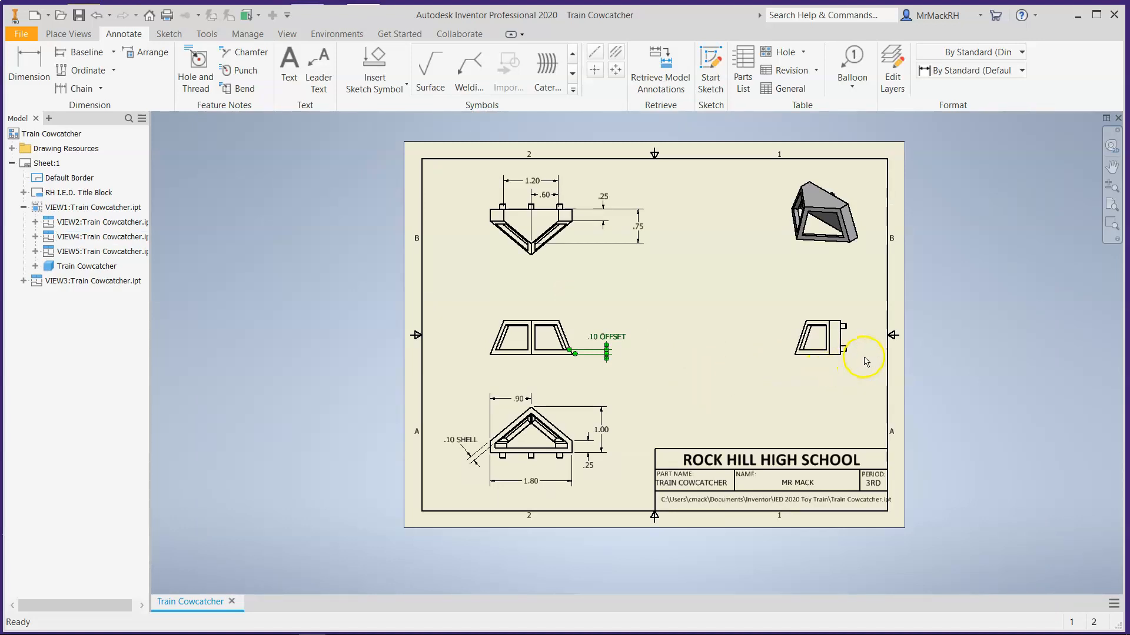
pyautogui.scroll(-5, 857, 336)
pyautogui.scroll(-3, 834, 317)
pyautogui.scroll(5, 877, 348)
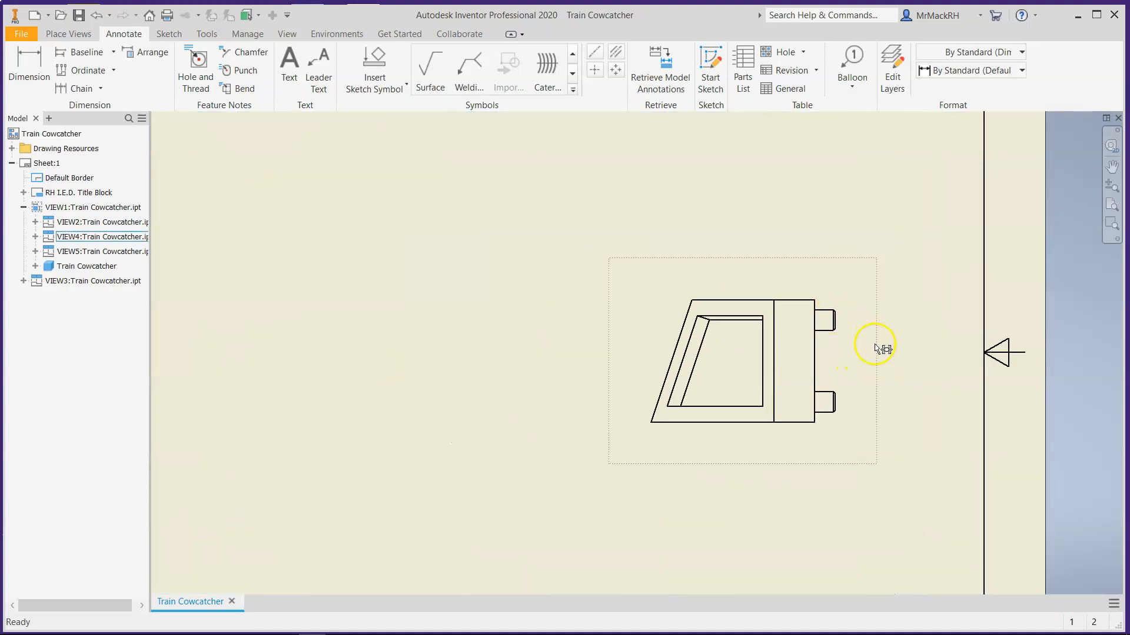
pyautogui.moveTo(658, 373); pyautogui.dragTo(607, 375)
pyautogui.scroll(-3, 704, 400)
pyautogui.scroll(-5, 704, 400)
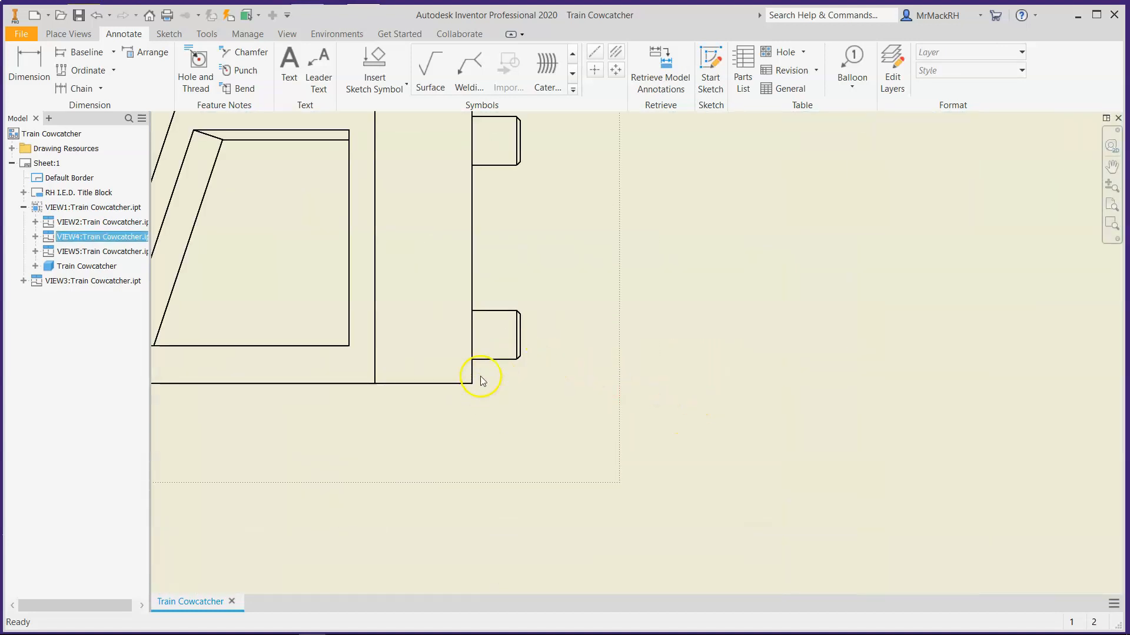
pyautogui.scroll(5, 541, 377)
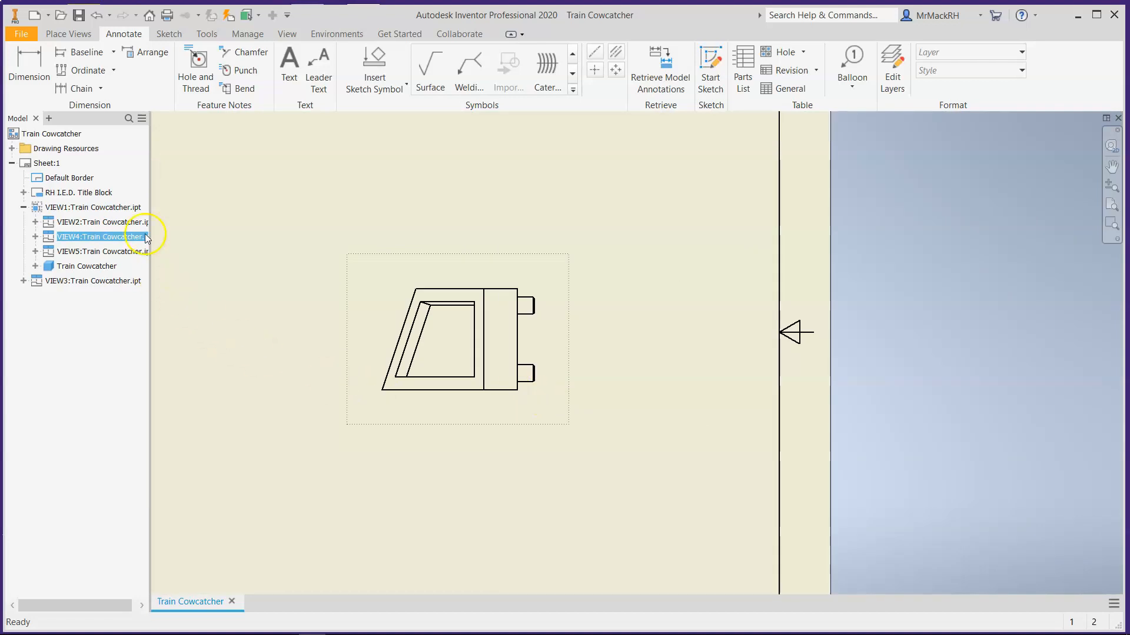
# Step: Add a chamfer note to the upper peg's chamfered edge in the right-side view, placing it above and right of the peg
pyautogui.click(238, 52)
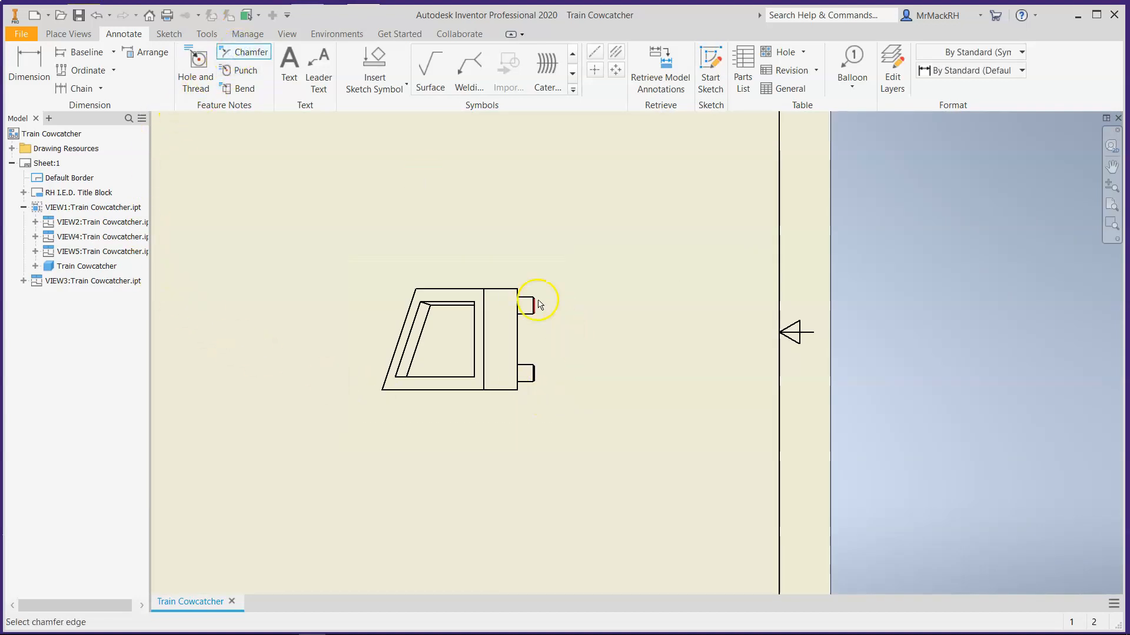
pyautogui.scroll(-8, 540, 304)
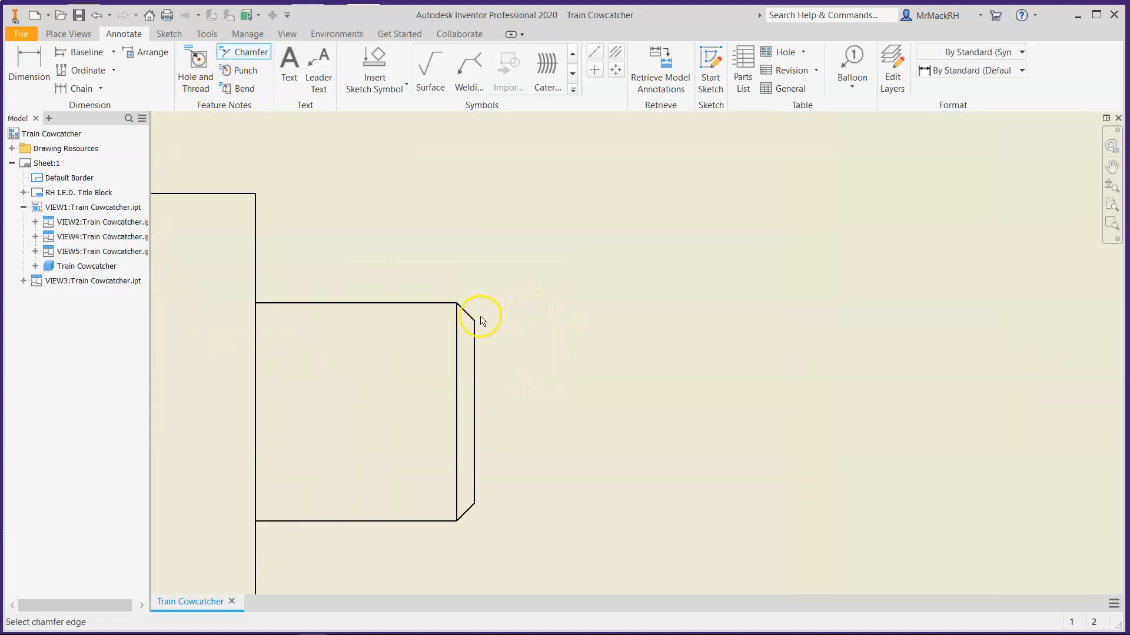
pyautogui.click(471, 316)
pyautogui.click(433, 304)
pyautogui.scroll(3, 433, 305)
pyautogui.scroll(3, 435, 306)
pyautogui.click(498, 247)
pyautogui.scroll(6, 511, 386)
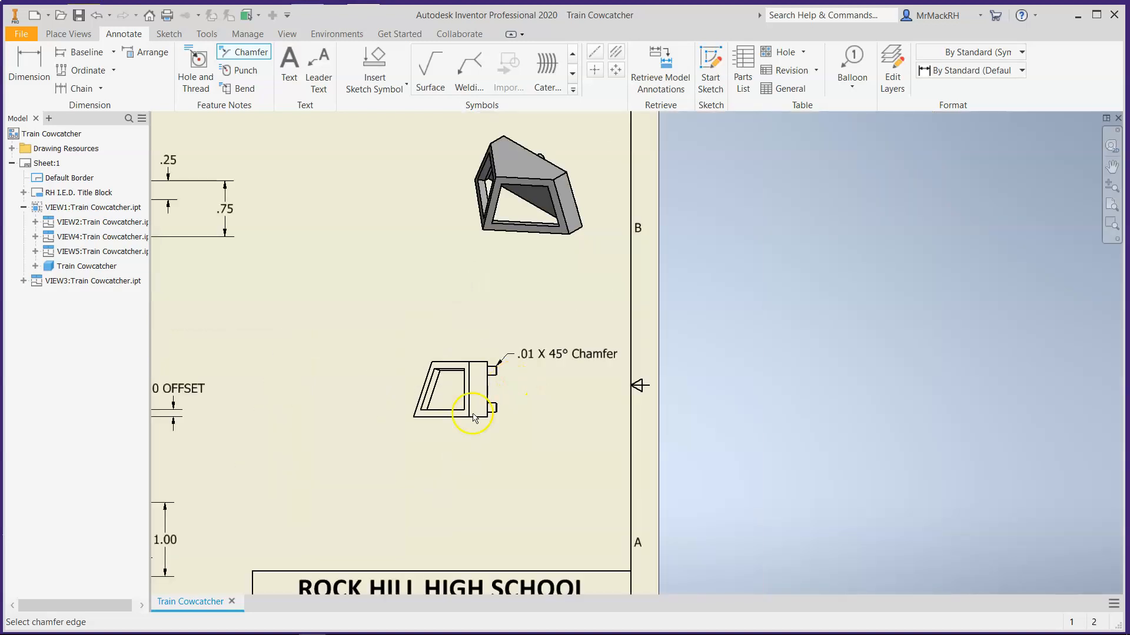
# Step: Dimension the lower peg's length from the body's back edge to the peg's end, placing it below the right-side view
pyautogui.scroll(-4, 459, 438)
pyautogui.press('d')
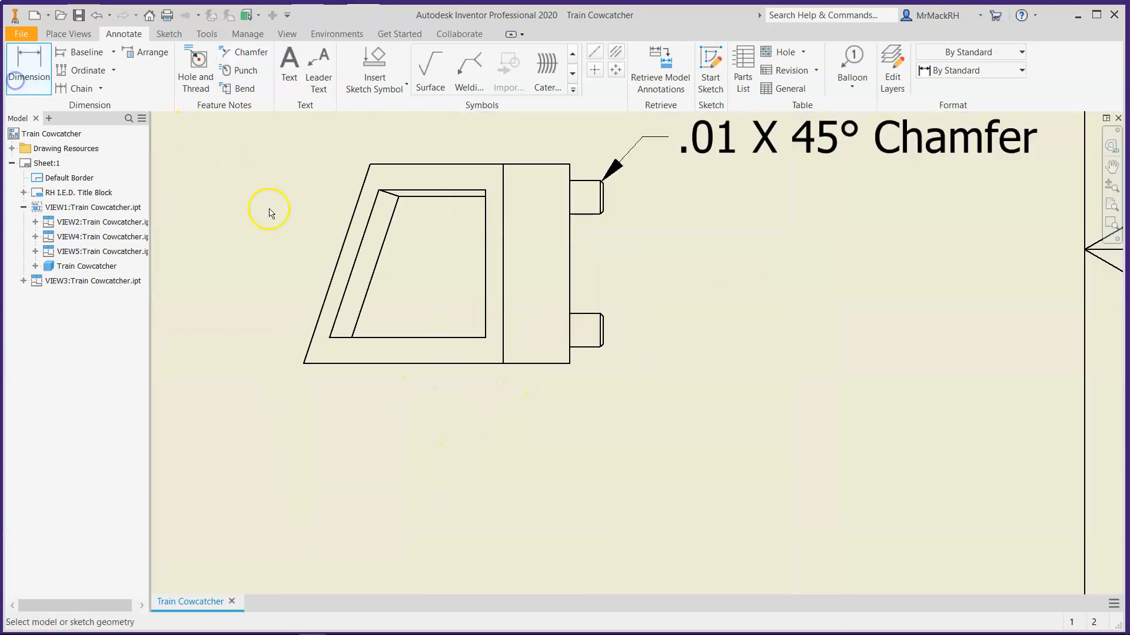
pyautogui.click(569, 345)
pyautogui.scroll(-5, 606, 329)
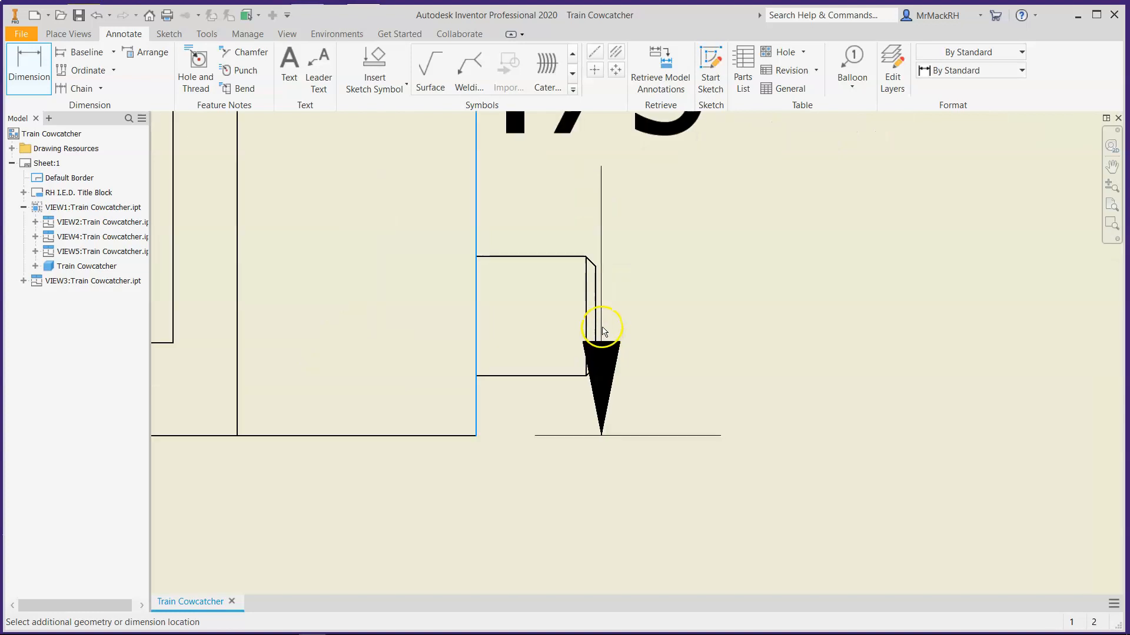
pyautogui.click(596, 319)
pyautogui.scroll(5, 580, 424)
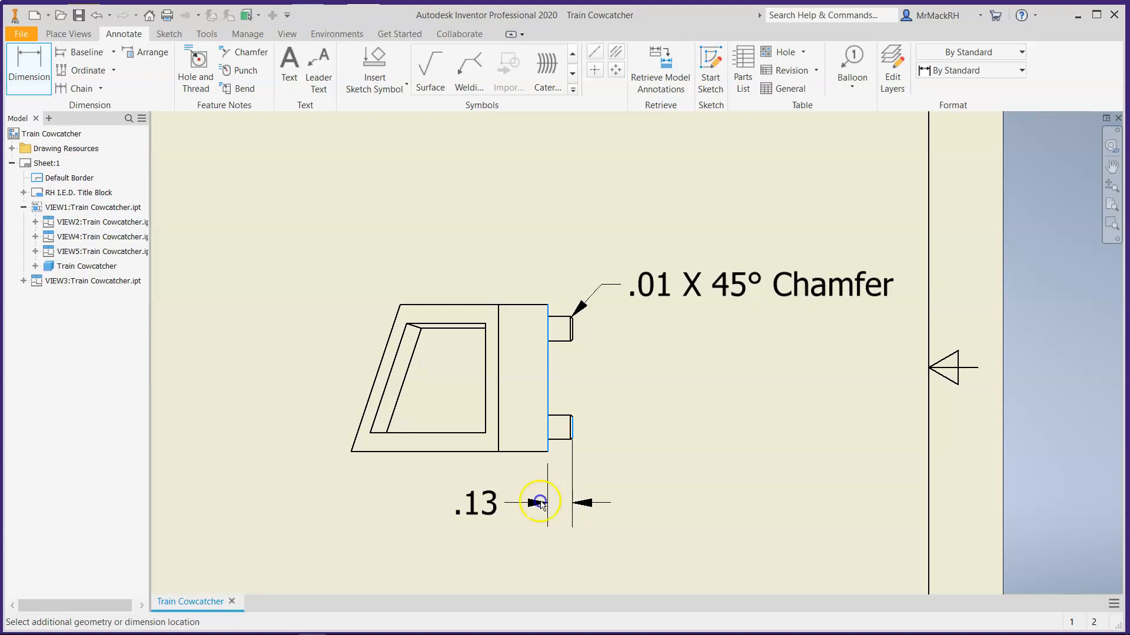
pyautogui.click(540, 504)
# Step: Set the peg length dimension's primary unit precision to three decimals (3.123)
pyautogui.click(231, 149)
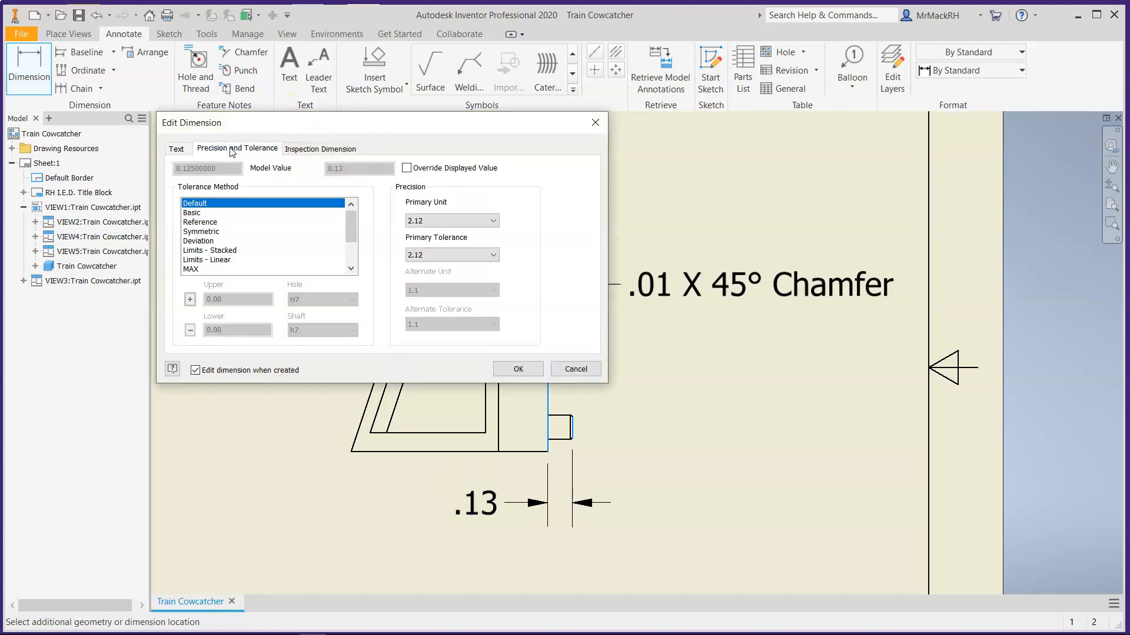
pyautogui.click(493, 221)
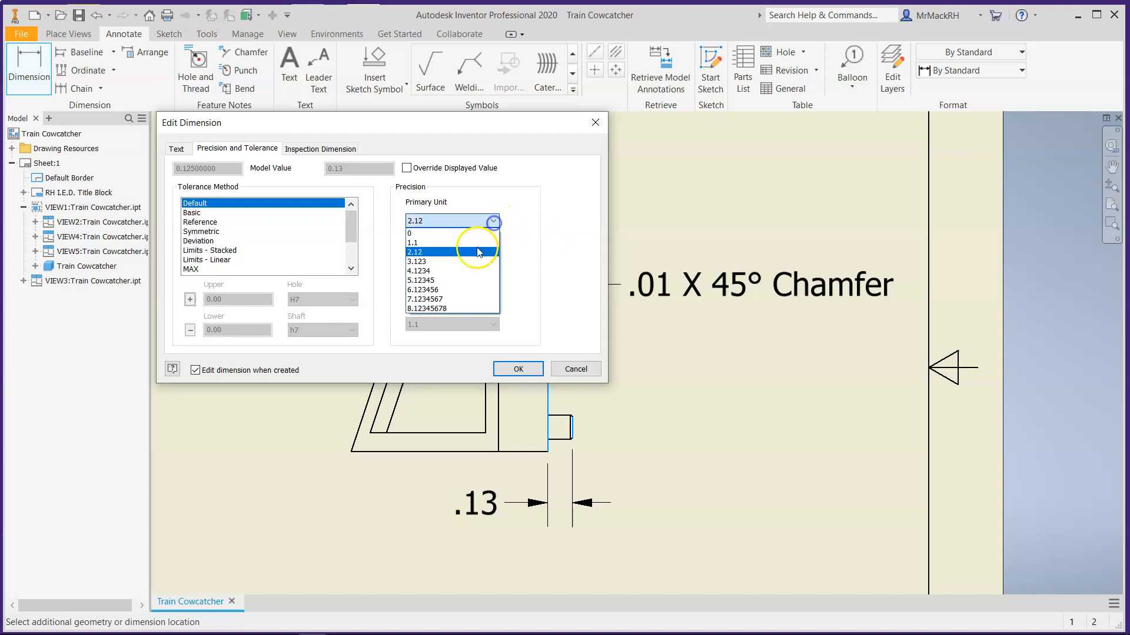
pyautogui.click(469, 262)
pyautogui.click(518, 369)
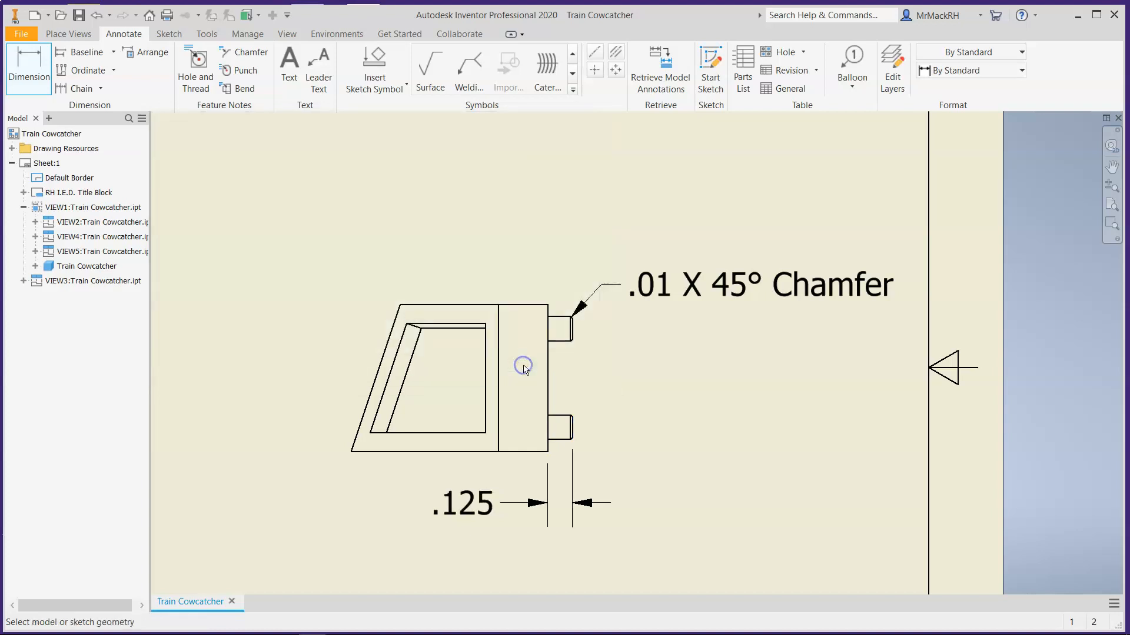
# Step: Move the OFFSET dimension's text below its arrows beside the front view
pyautogui.scroll(-2, 619, 383)
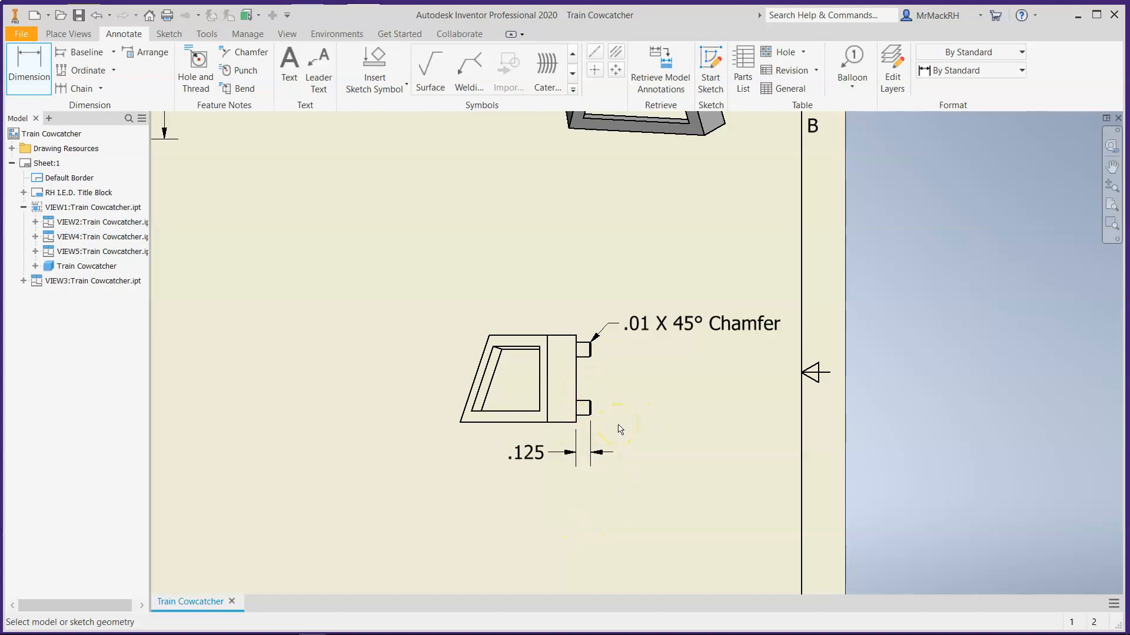
pyautogui.scroll(-5, 602, 384)
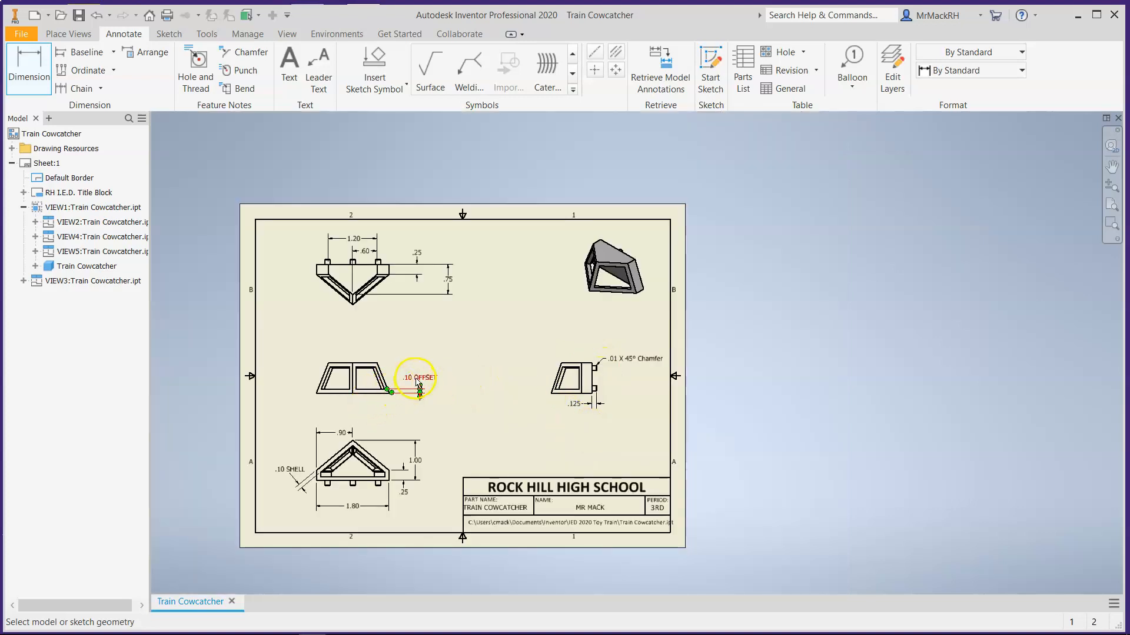
pyautogui.press('Escape')
pyautogui.scroll(3, 418, 383)
pyautogui.moveTo(422, 379); pyautogui.dragTo(421, 411)
pyautogui.click(353, 484)
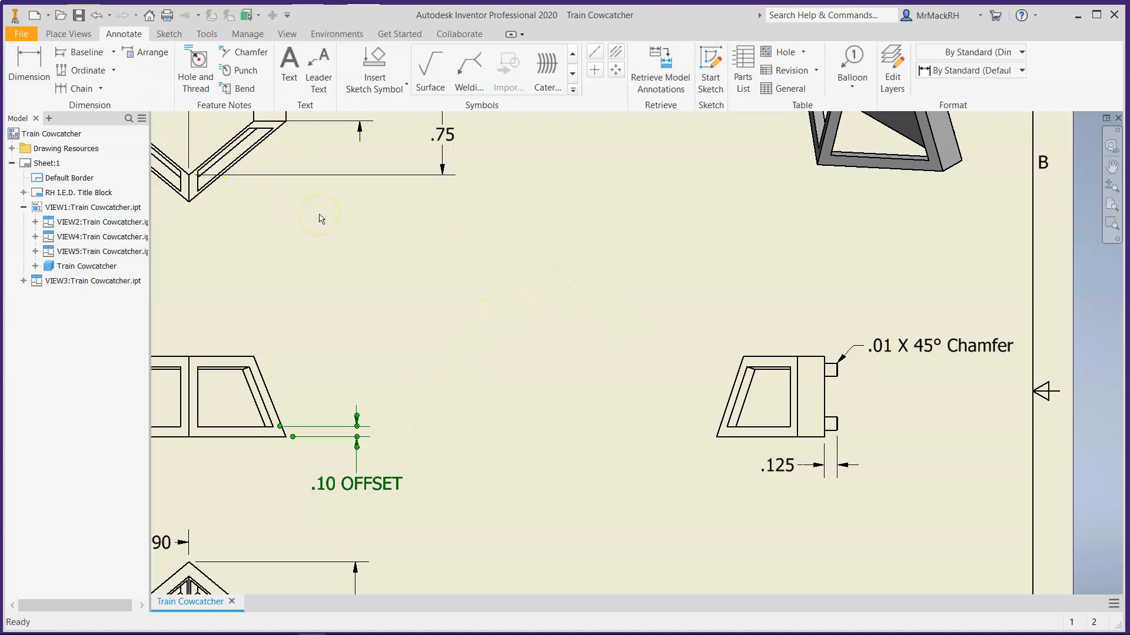
# Step: Place a 1:1 base view of Train Cowcatcher showing its back, between the front and right-side views
pyautogui.click(70, 32)
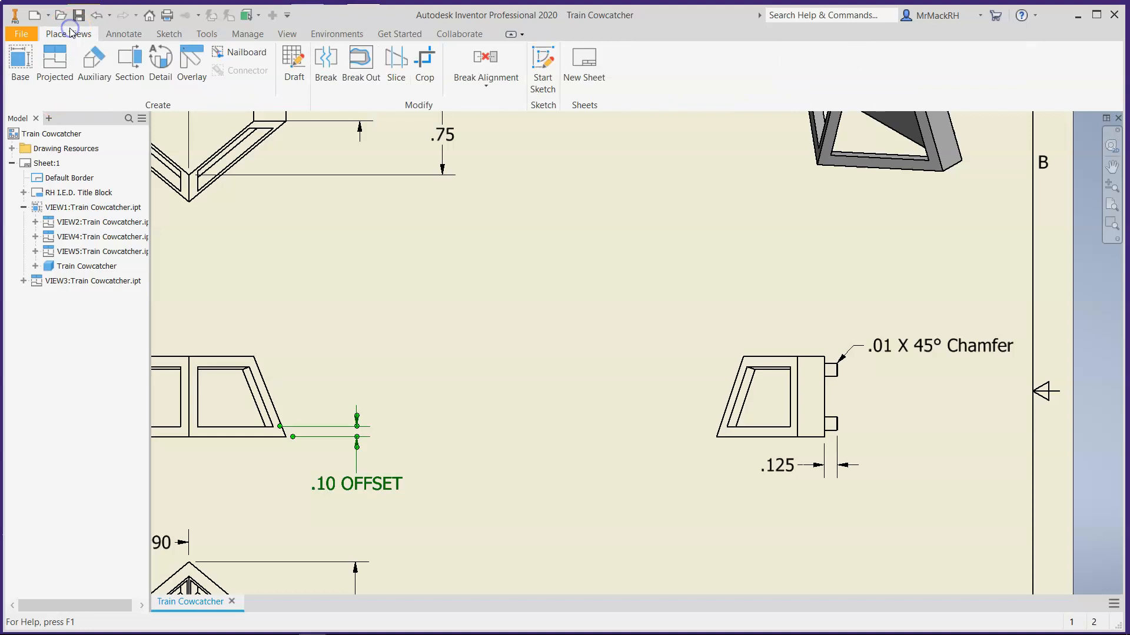
pyautogui.click(19, 86)
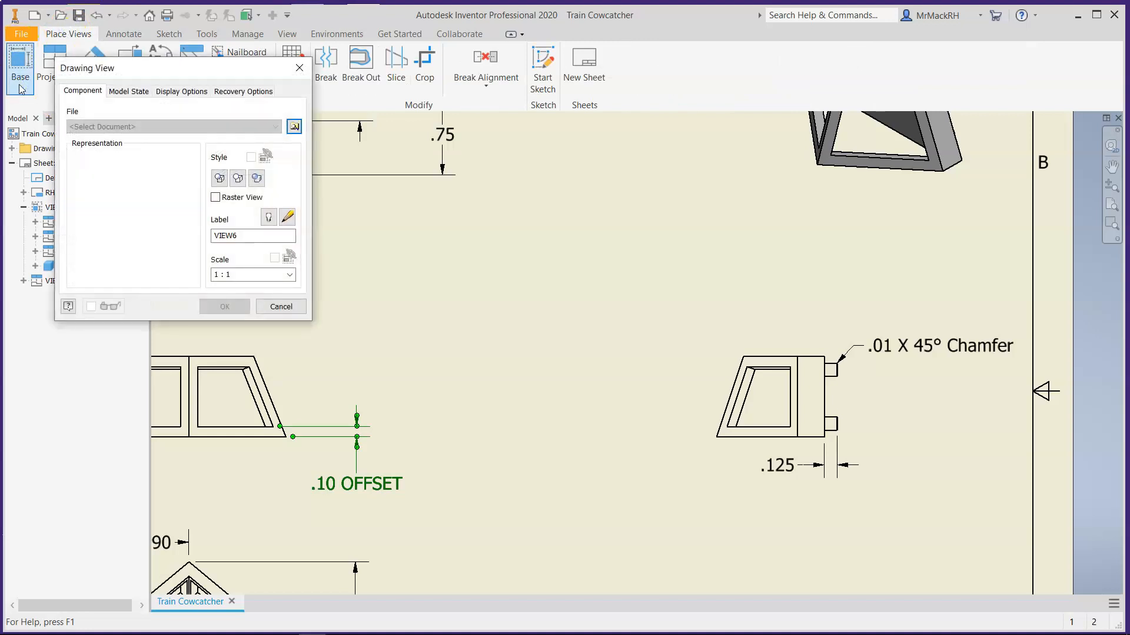
pyautogui.click(300, 128)
pyautogui.click(294, 127)
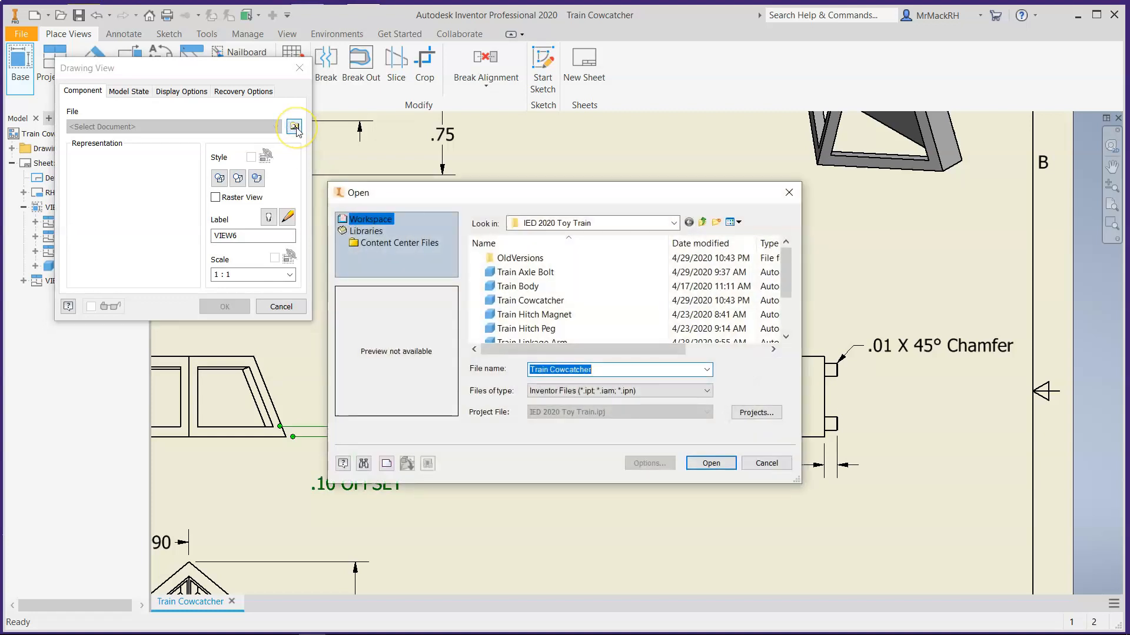
pyautogui.click(703, 466)
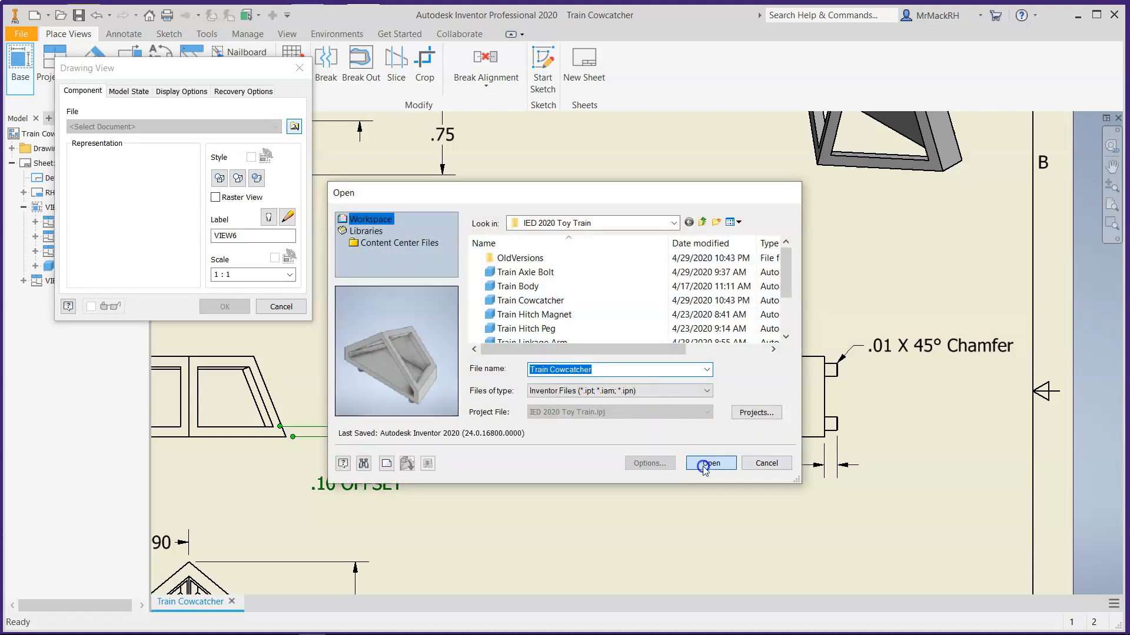
pyautogui.click(646, 307)
pyautogui.click(646, 307)
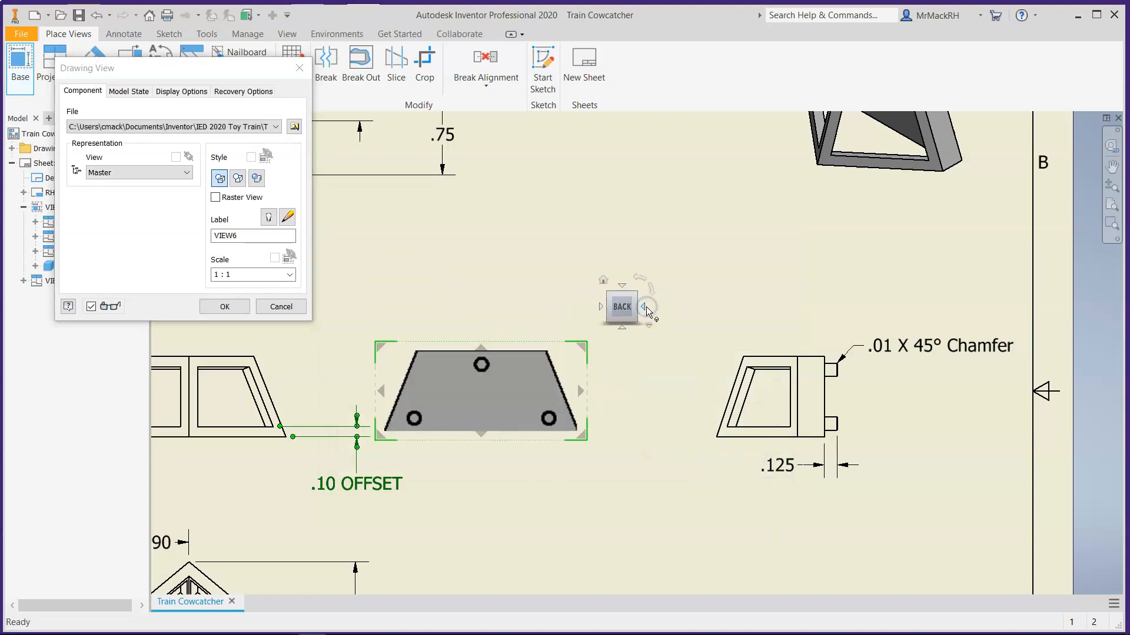
pyautogui.moveTo(488, 395)
pyautogui.mouseDown()
pyautogui.moveTo(513, 379)
pyautogui.moveTo(562, 391)
pyautogui.moveTo(520, 397)
pyautogui.mouseUp()
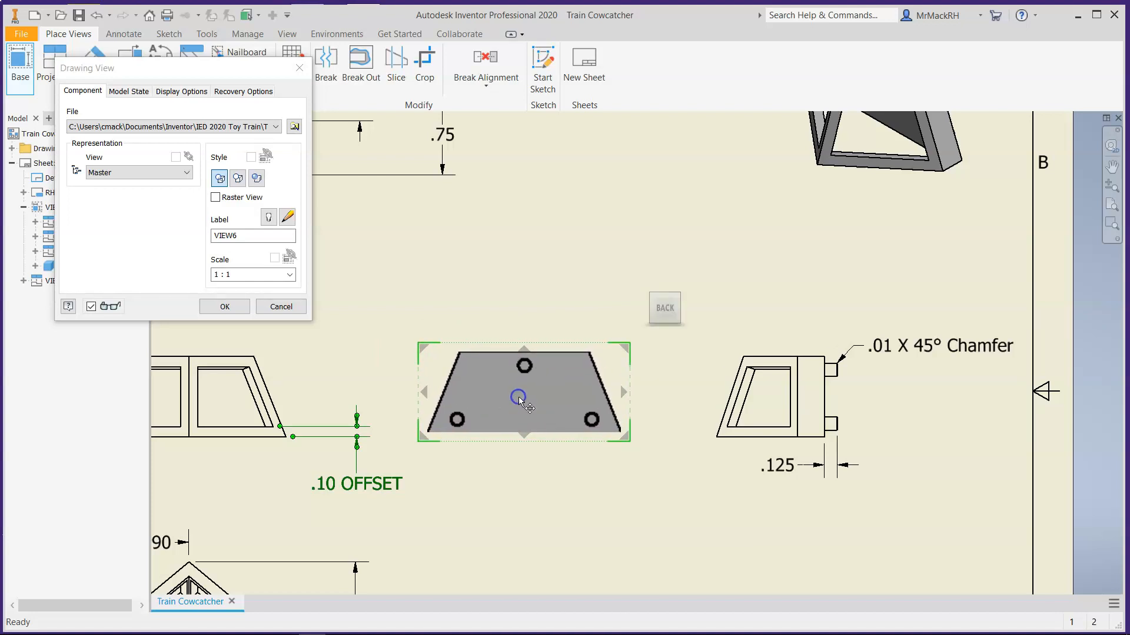
pyautogui.click(216, 306)
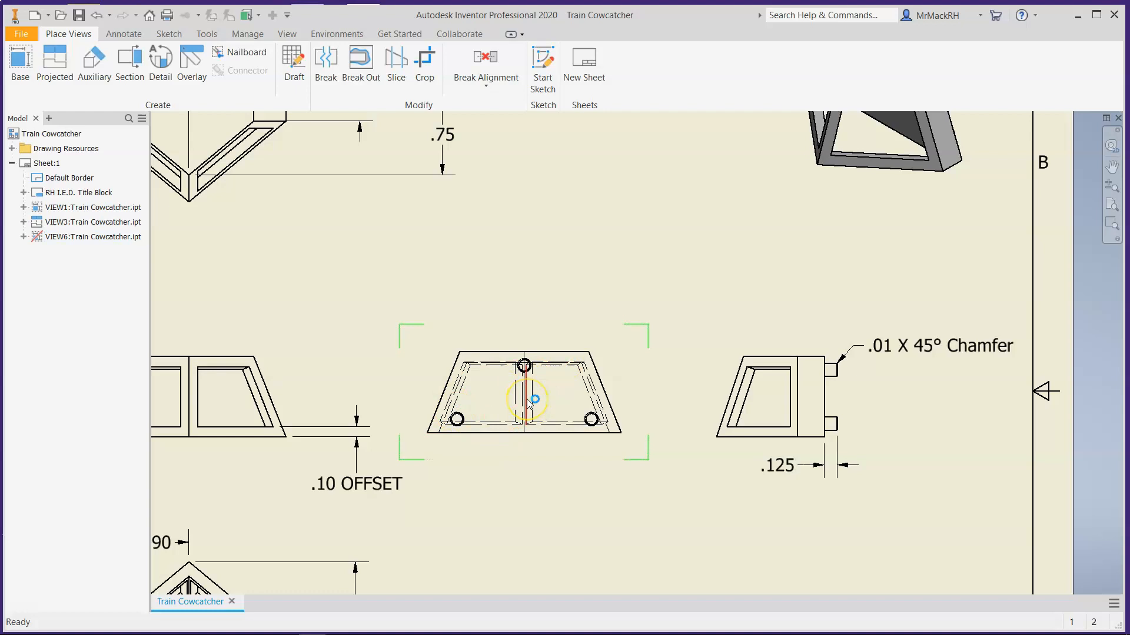
# Step: Change the back view's display style to remove hidden lines
pyautogui.click(546, 418)
pyautogui.rightClick(522, 456)
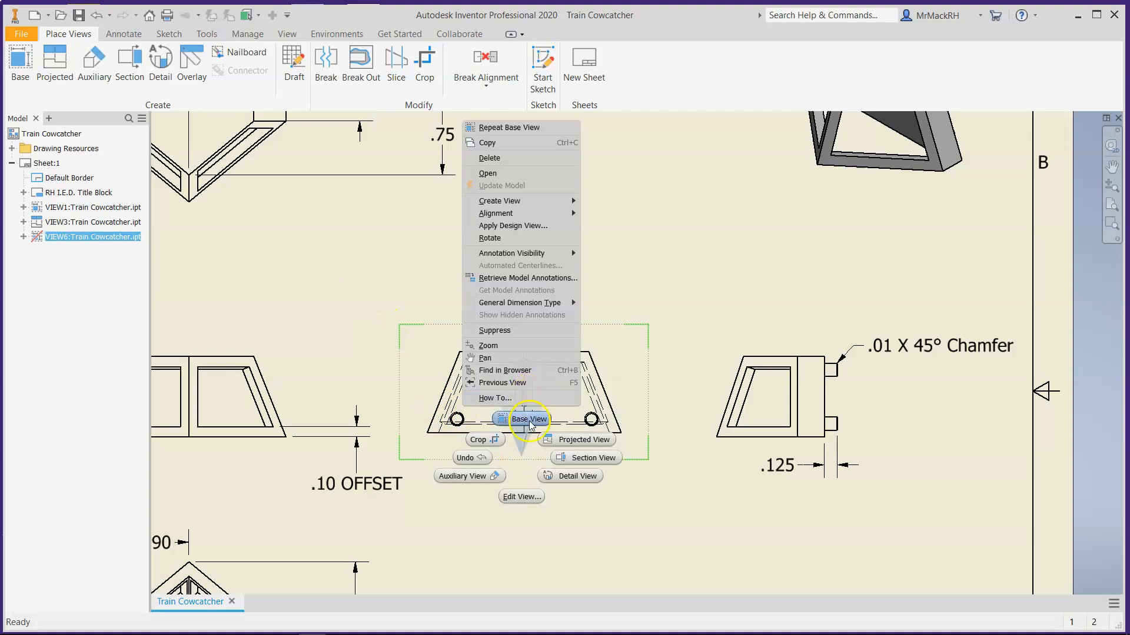
pyautogui.click(521, 497)
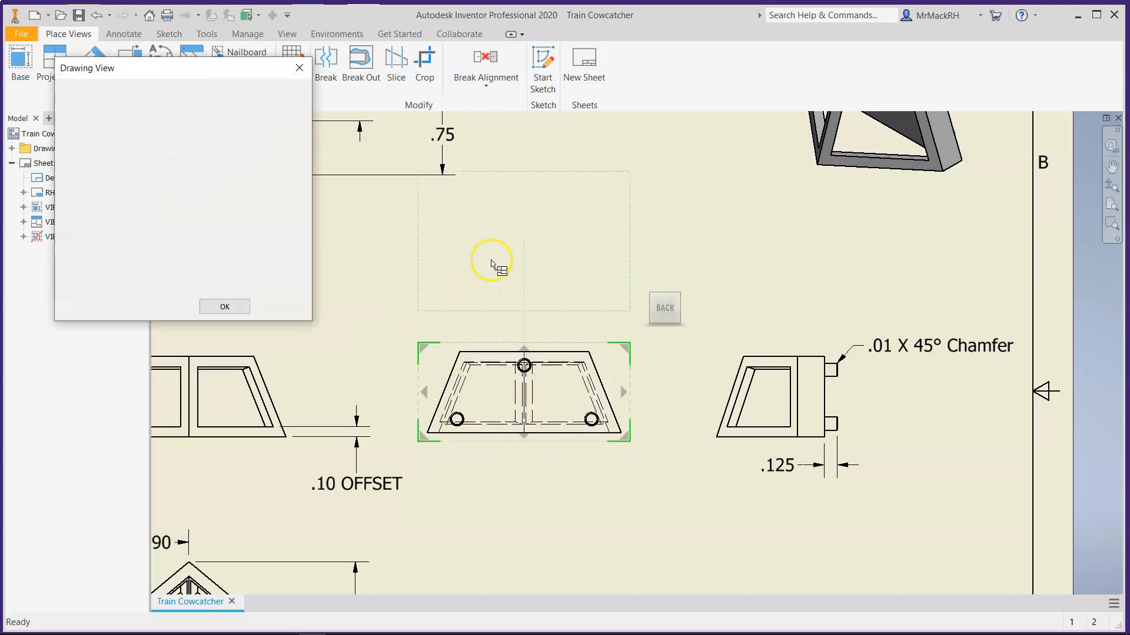
pyautogui.click(237, 178)
pyautogui.click(224, 306)
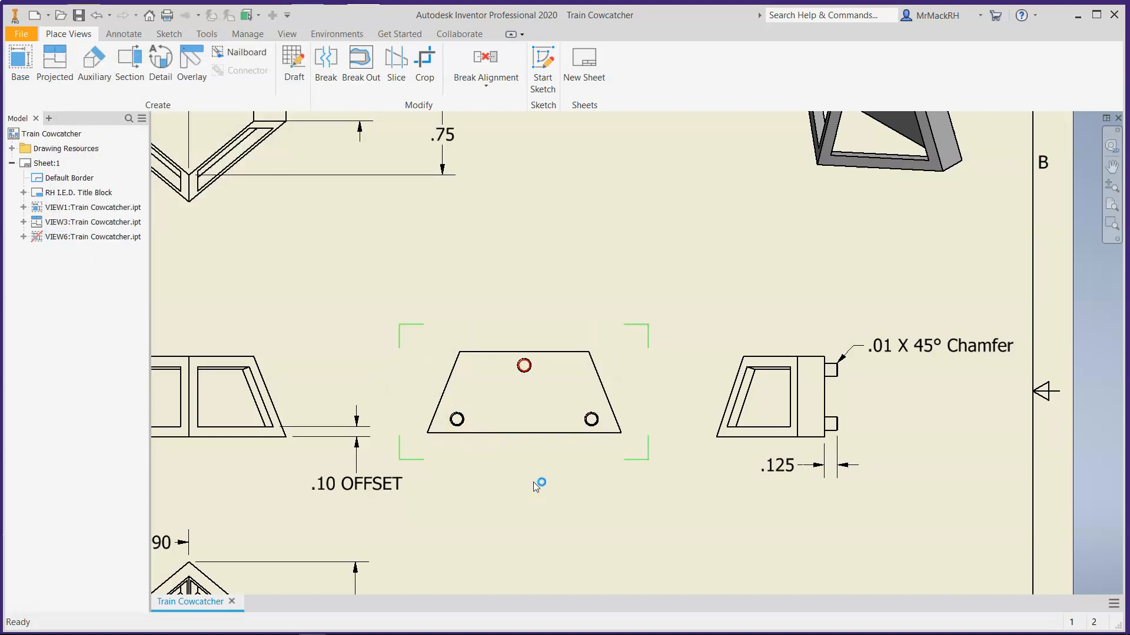
# Step: Dimension the horizontal distance from the back view's lower-left corner to its lower-left peg, placing it below the view with default settings
pyautogui.press('d')
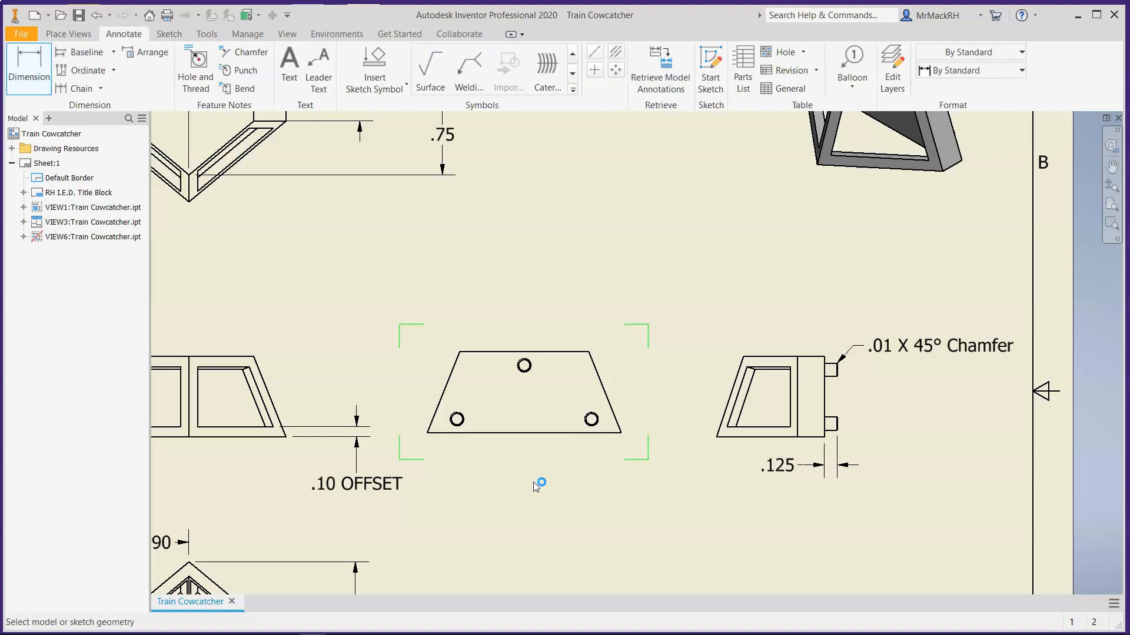
pyautogui.click(457, 419)
pyautogui.click(427, 433)
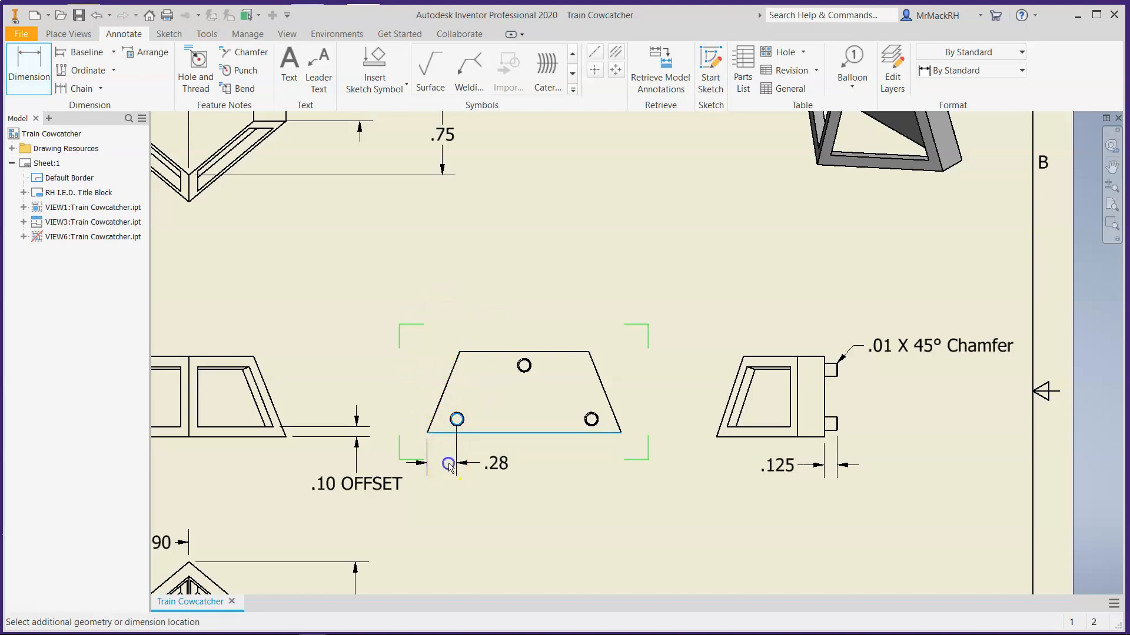
pyautogui.click(501, 468)
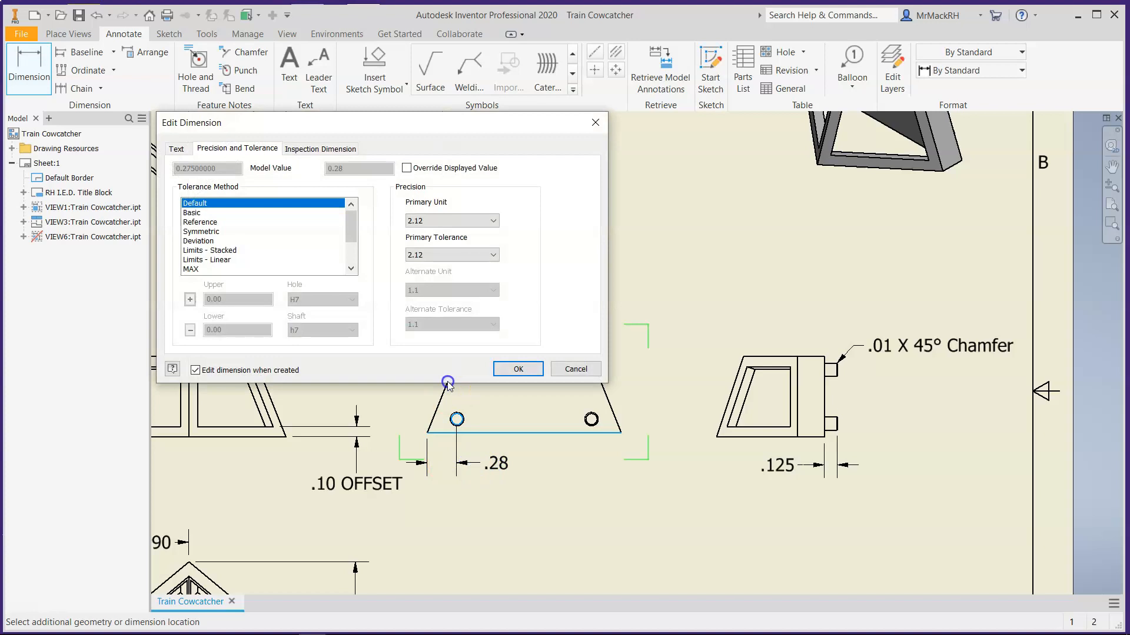
pyautogui.click(511, 371)
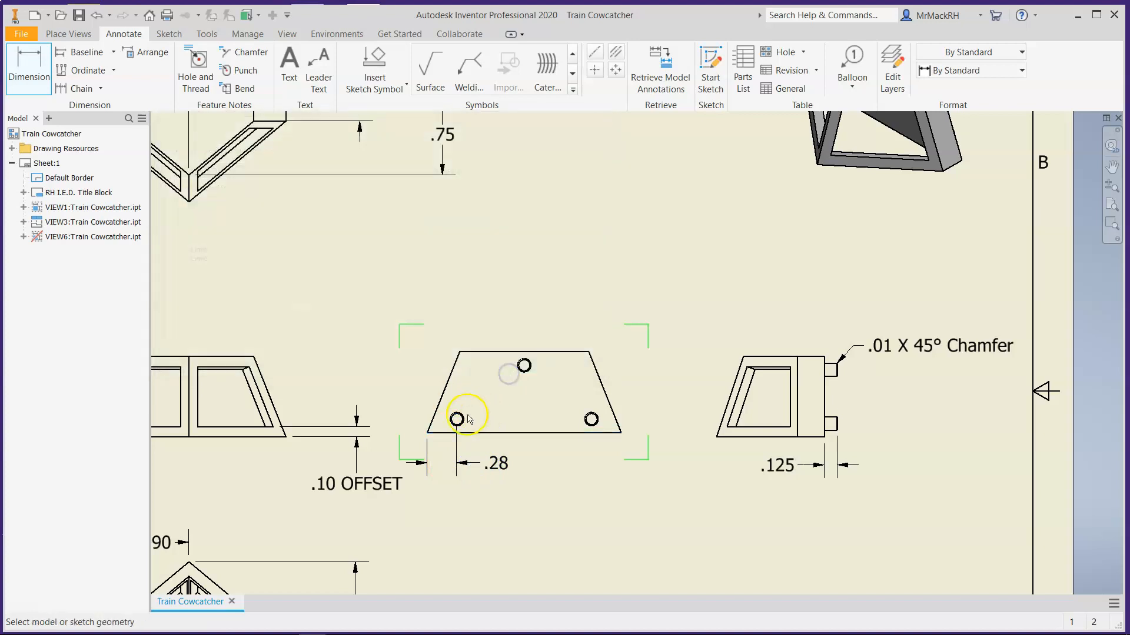
# Step: Dimension the horizontal distance from the back view's lower-left corner to its lower-right peg, placing it below the view with default settings
pyautogui.click(427, 433)
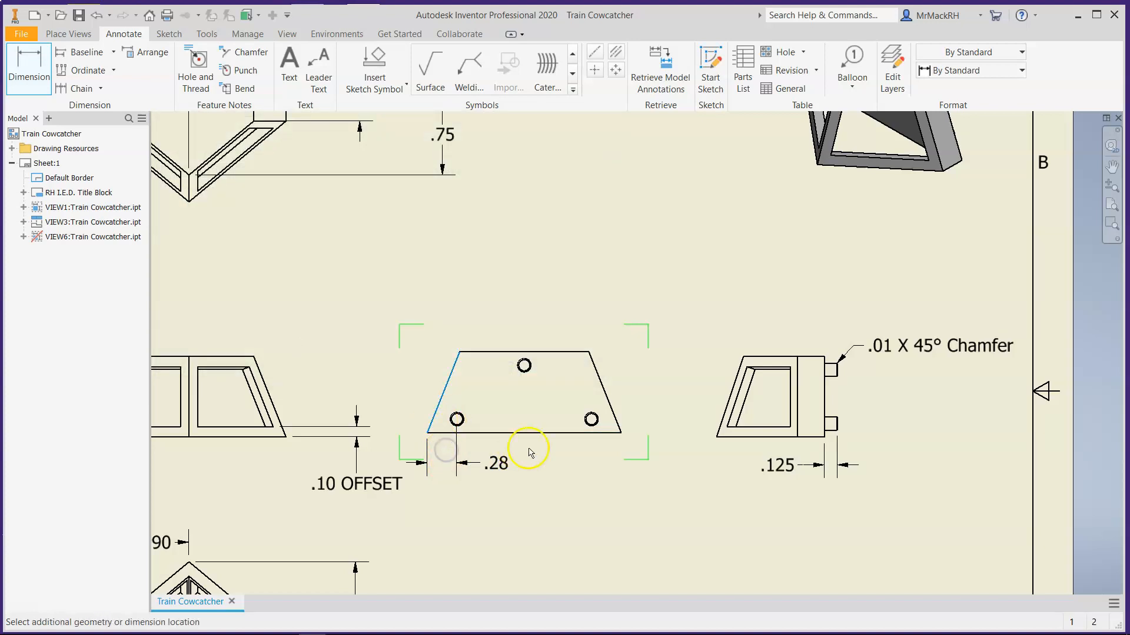
pyautogui.click(591, 419)
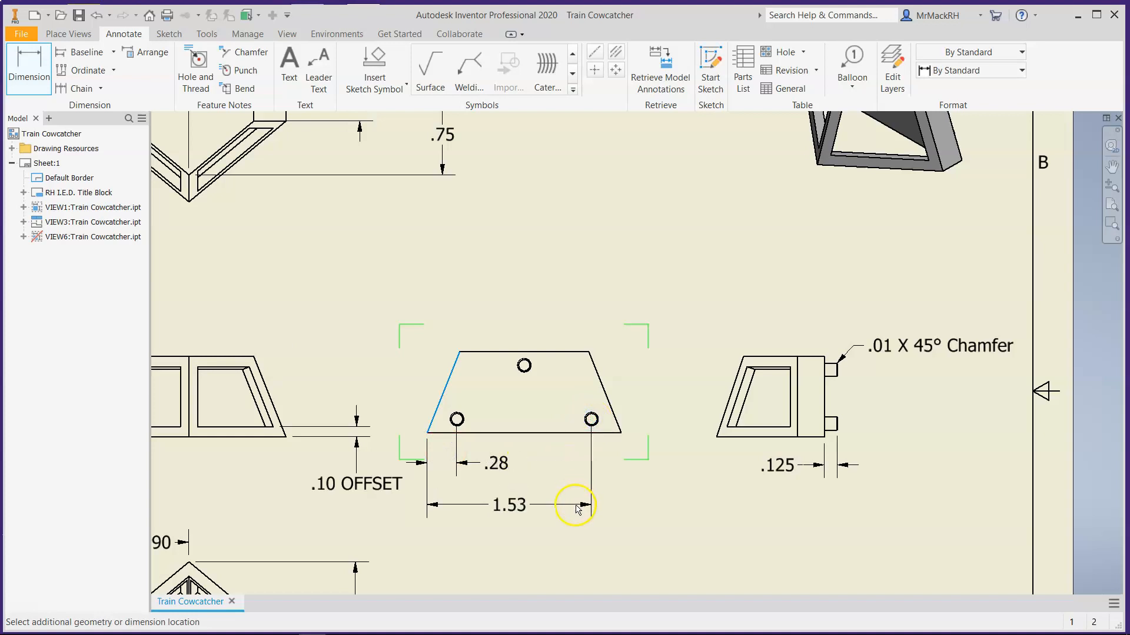
pyautogui.click(625, 507)
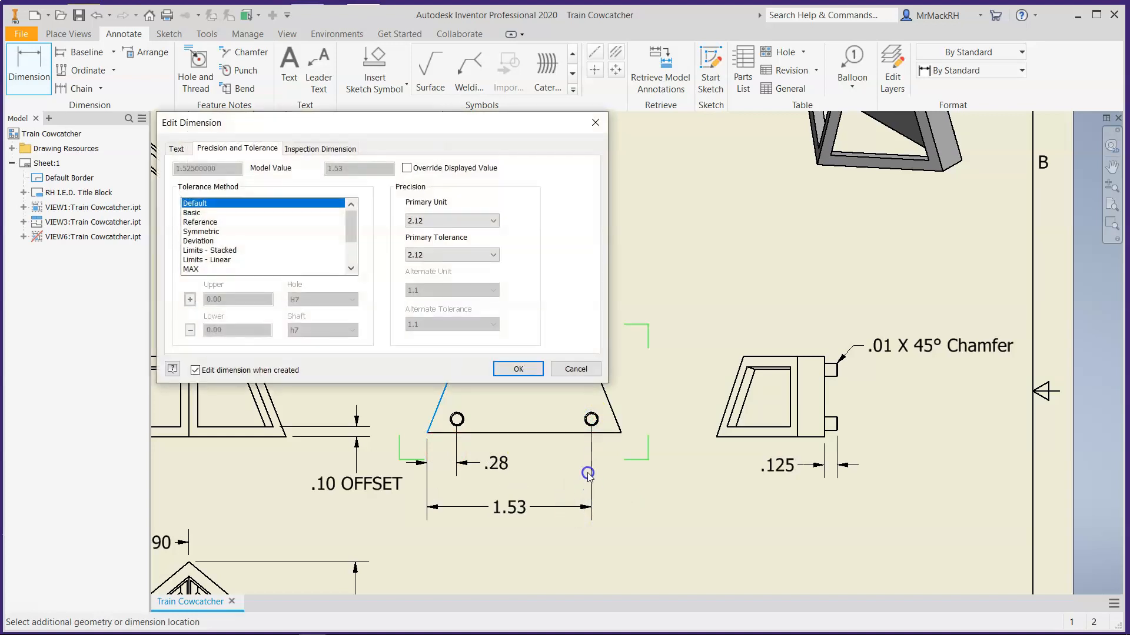
pyautogui.click(513, 368)
# Step: Dimension the horizontal distance between the back view's top peg and lower-right peg, placing it just below the view
pyautogui.click(524, 366)
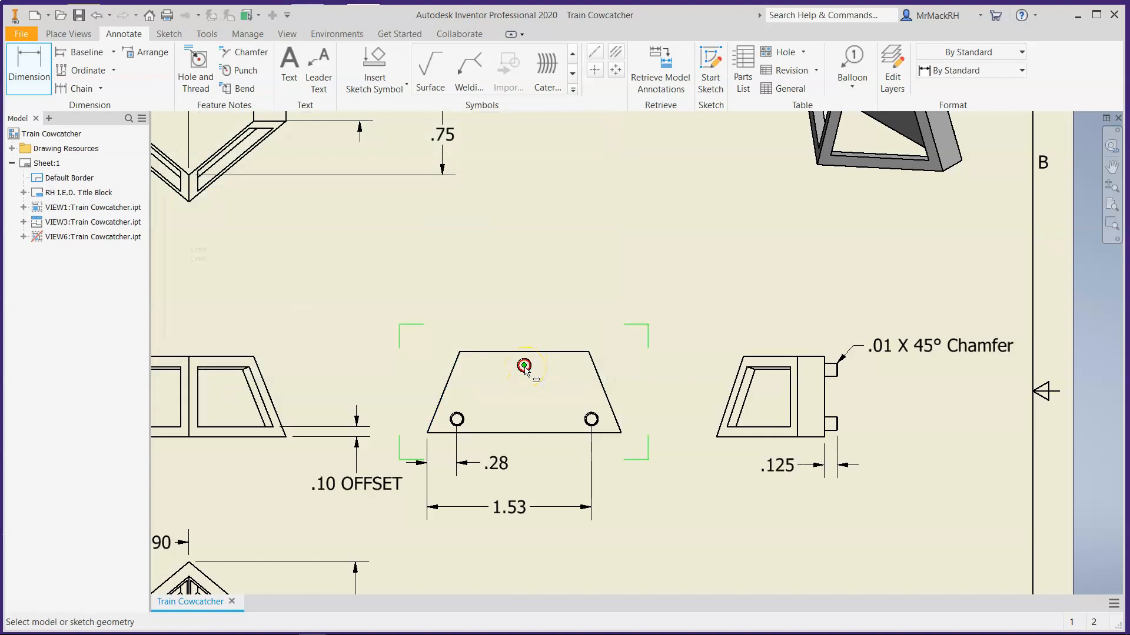
pyautogui.click(592, 420)
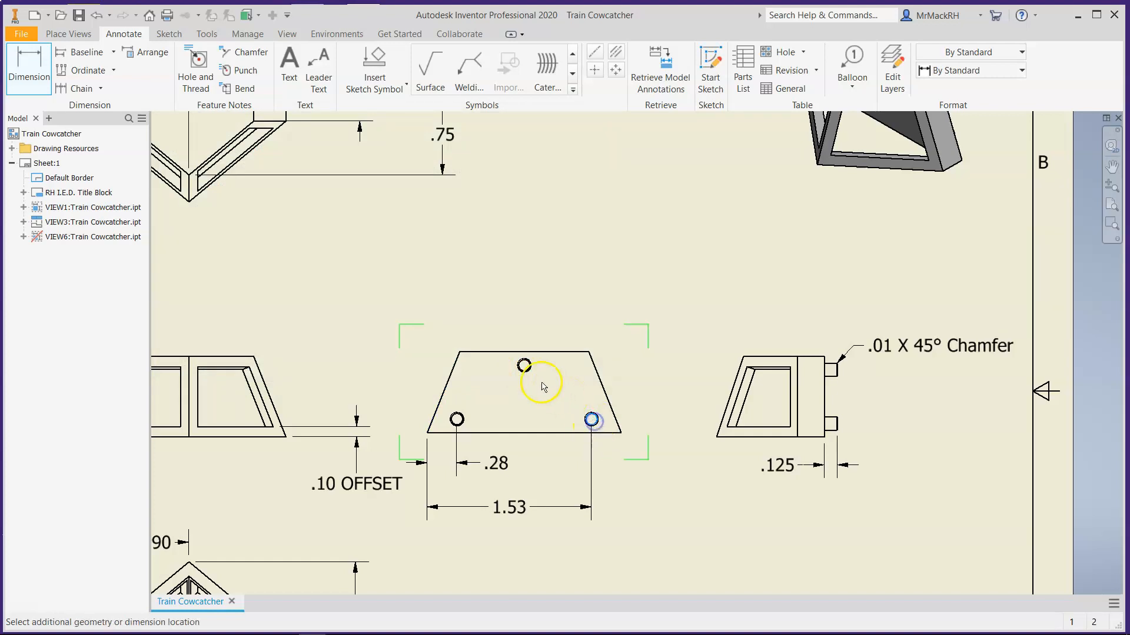
pyautogui.click(524, 366)
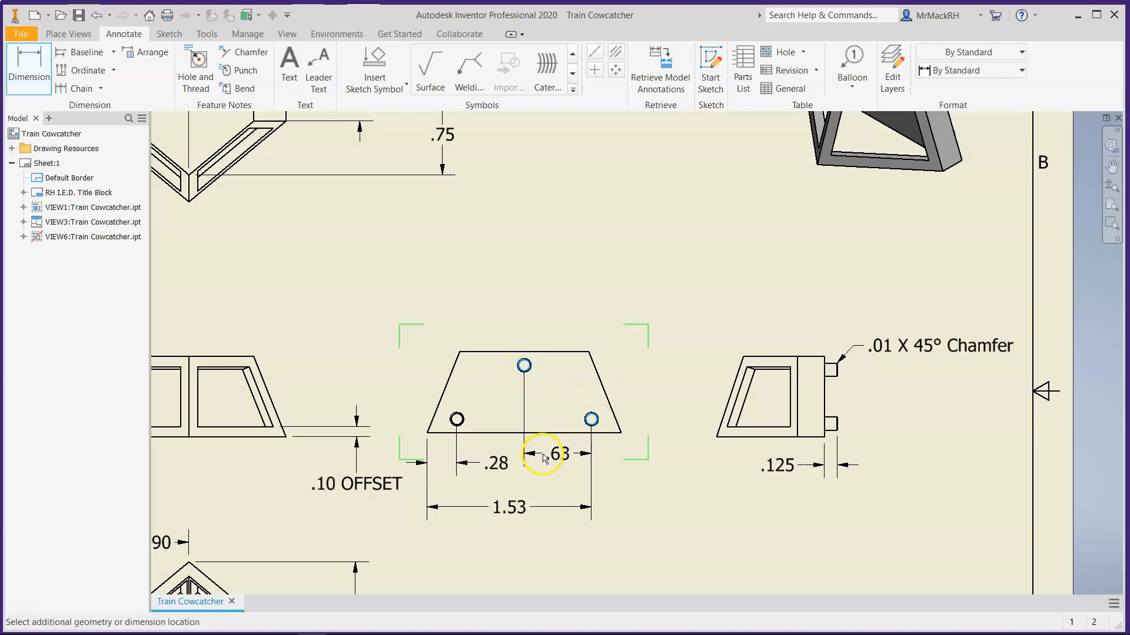
pyautogui.click(603, 446)
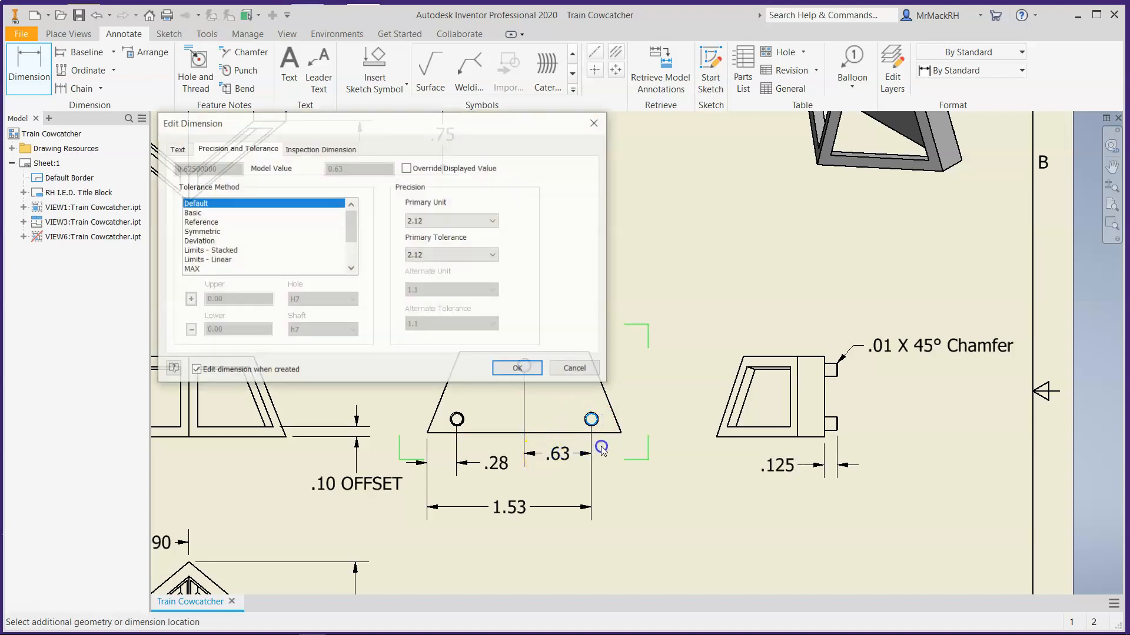
pyautogui.click(505, 371)
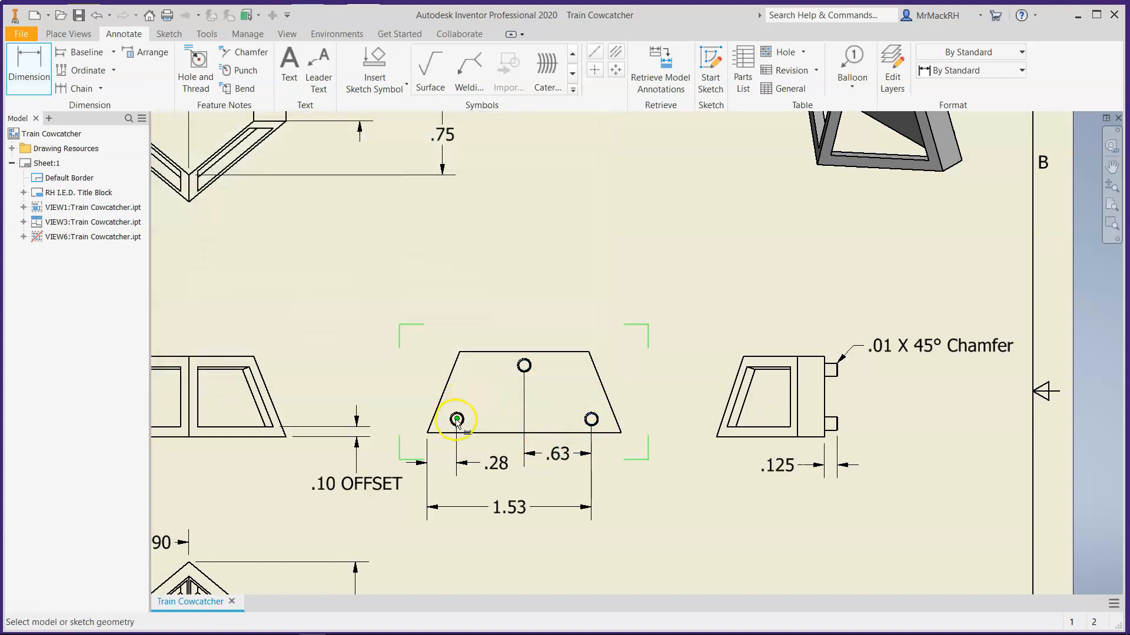
pyautogui.click(457, 419)
pyautogui.click(431, 433)
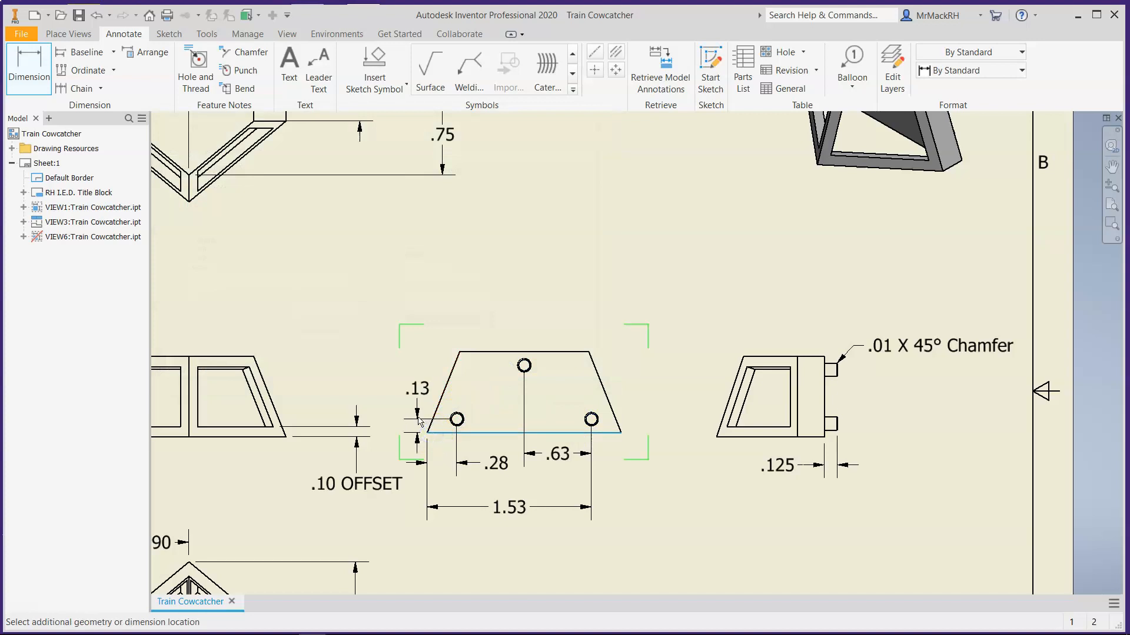
pyautogui.rightClick(496, 425)
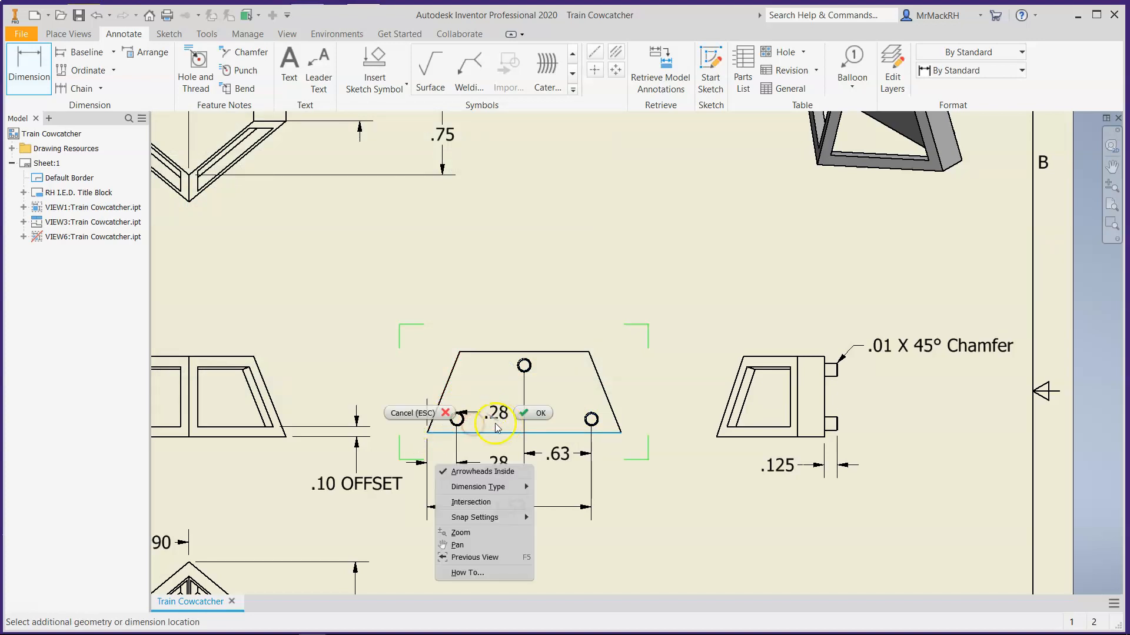
pyautogui.click(436, 414)
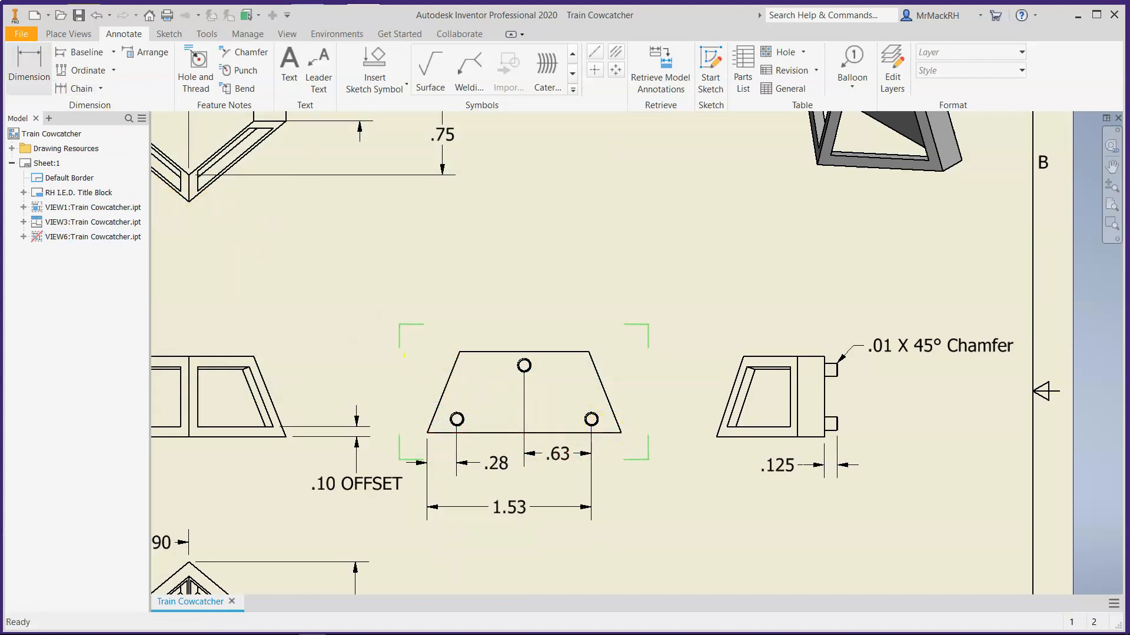
# Step: Dimension the lower-right peg's height above the back view's bottom edge, placing it beside the view with primary unit precision 3.123
pyautogui.click(28, 66)
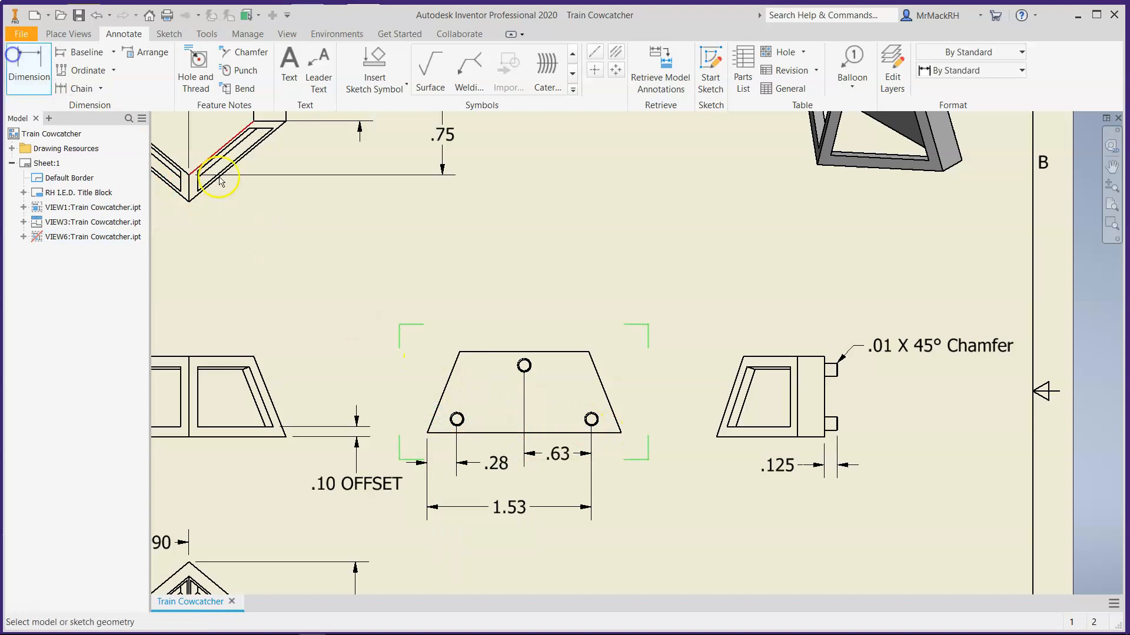
pyautogui.click(591, 420)
pyautogui.click(621, 433)
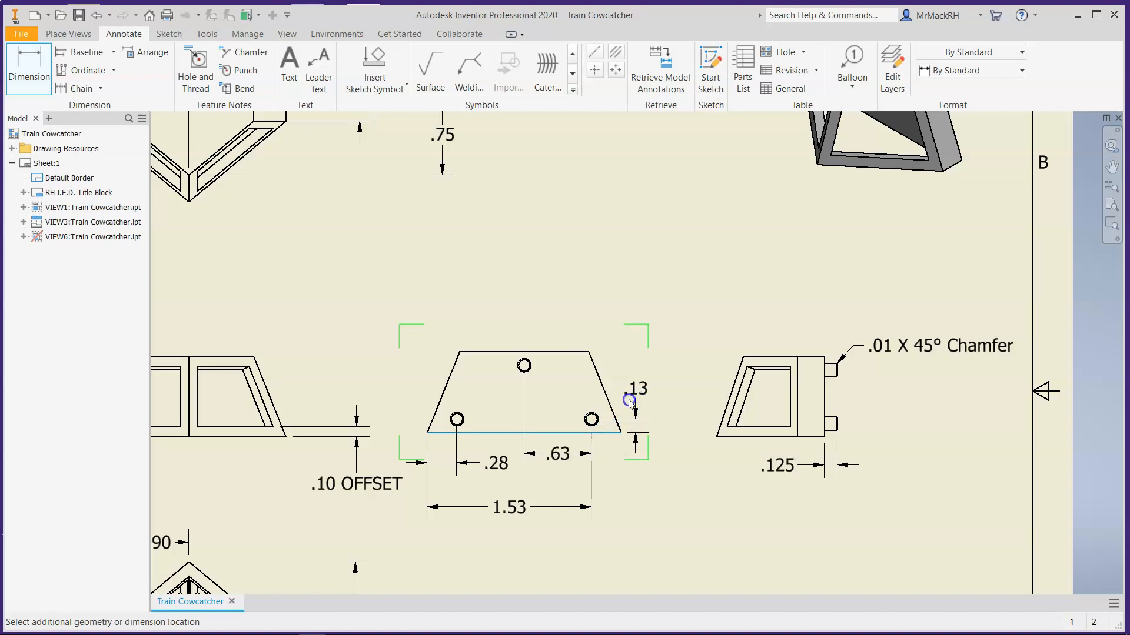
pyautogui.click(629, 402)
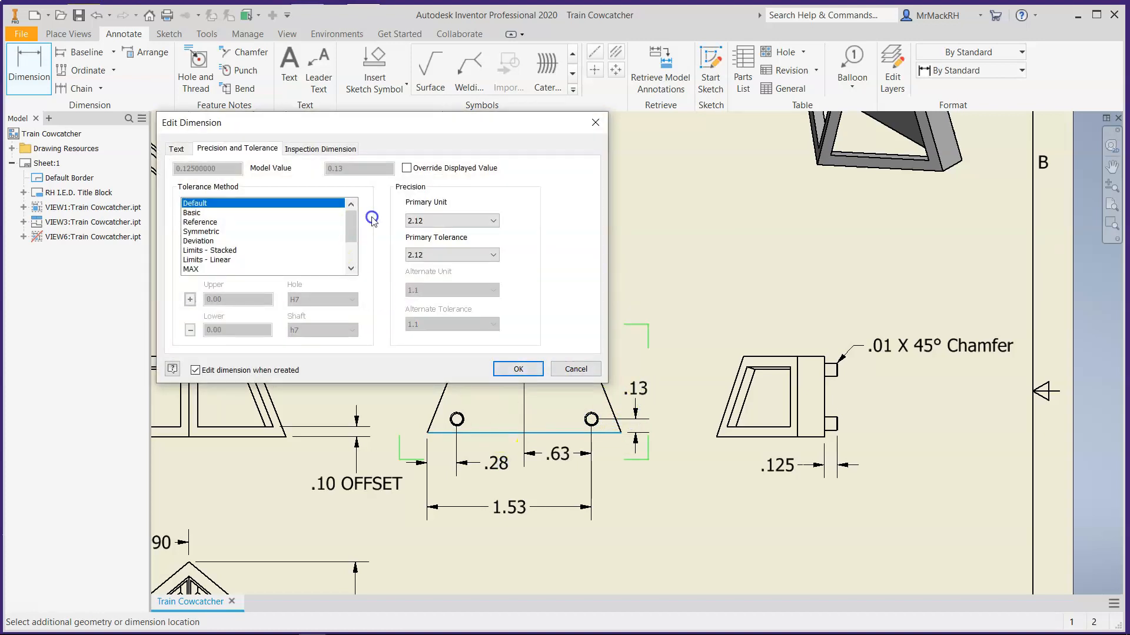
pyautogui.click(451, 221)
pyautogui.click(449, 259)
pyautogui.click(513, 368)
# Step: Set primary unit precision to 3.123 for the corner-to-lower-left-peg and top-to-lower-right-peg horizontal dimensions below the back view
pyautogui.click(506, 465)
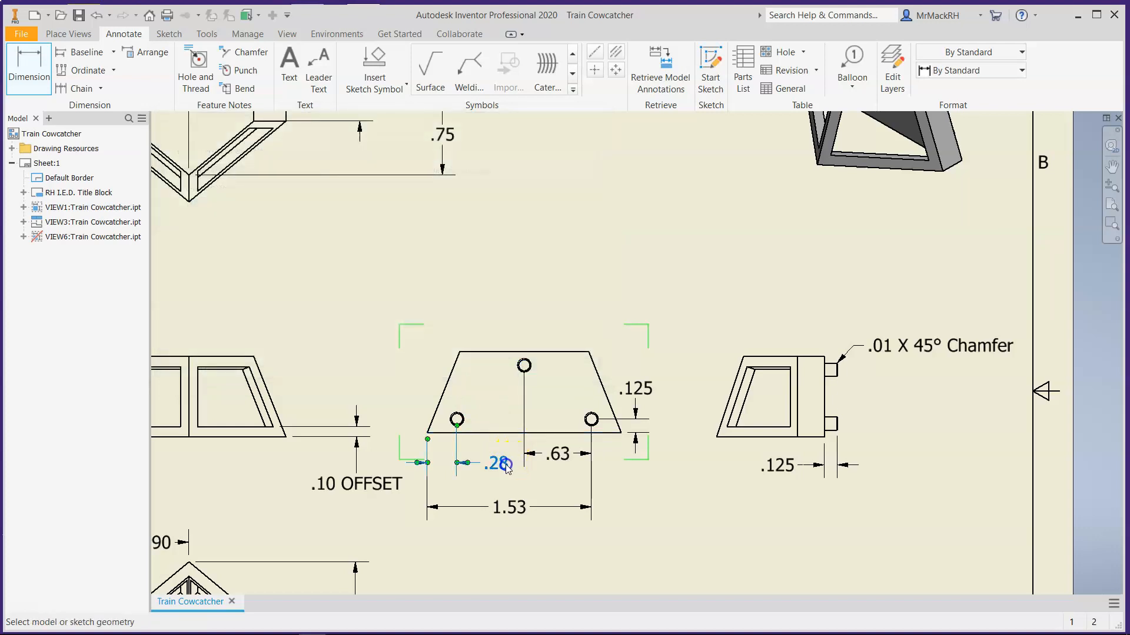
pyautogui.doubleClick(505, 465)
pyautogui.click(450, 221)
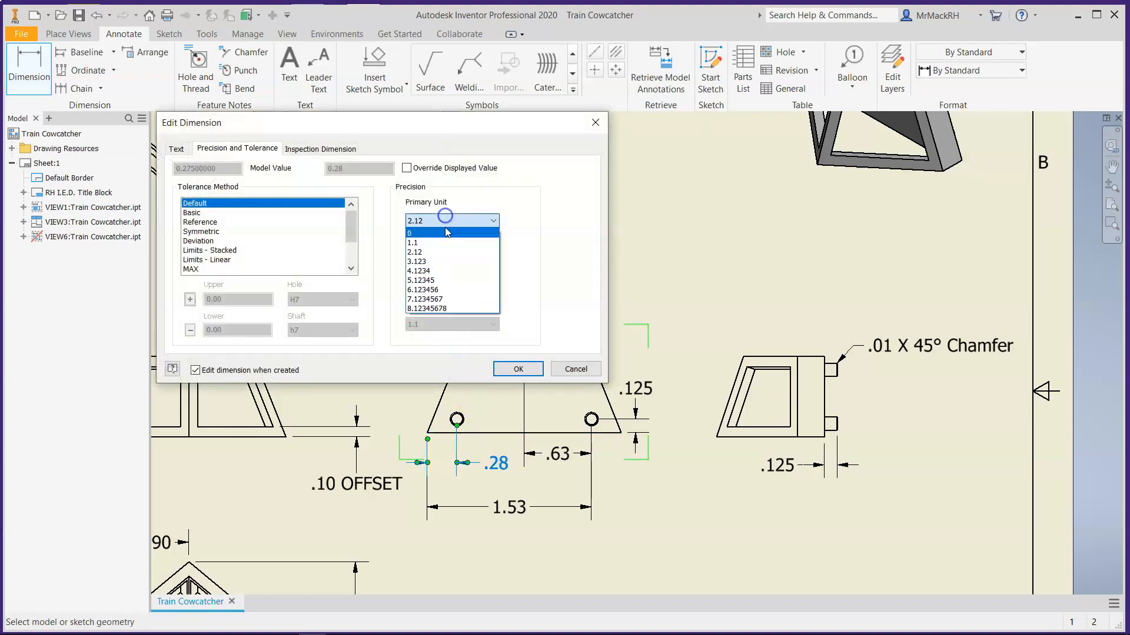
pyautogui.click(447, 260)
pyautogui.click(518, 369)
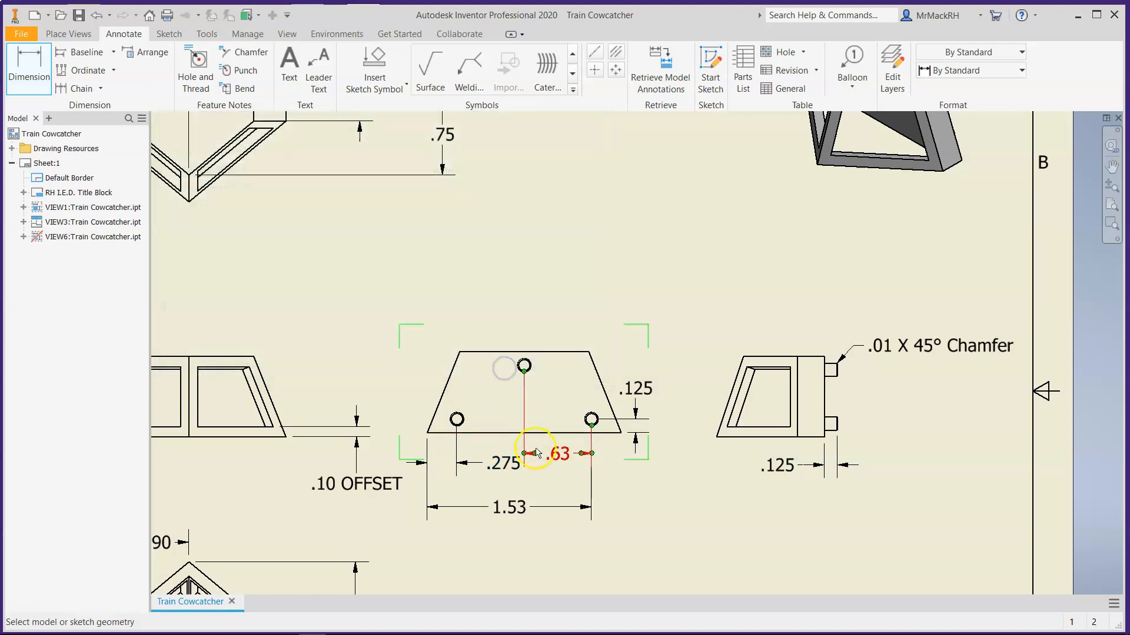
pyautogui.doubleClick(568, 457)
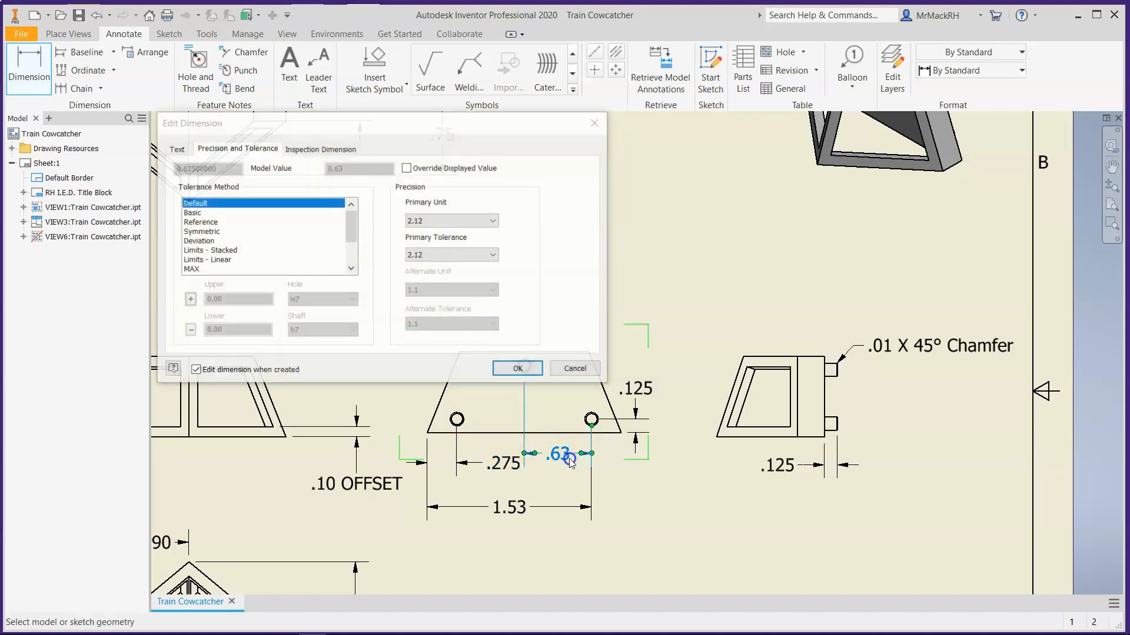
pyautogui.click(468, 229)
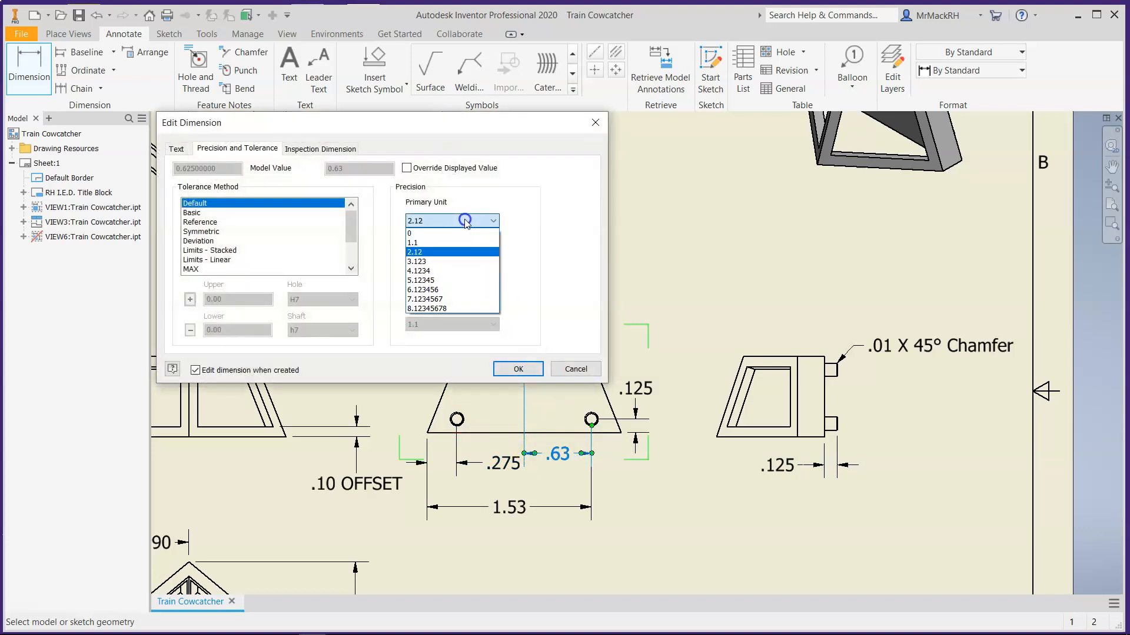
pyautogui.click(449, 259)
pyautogui.click(527, 370)
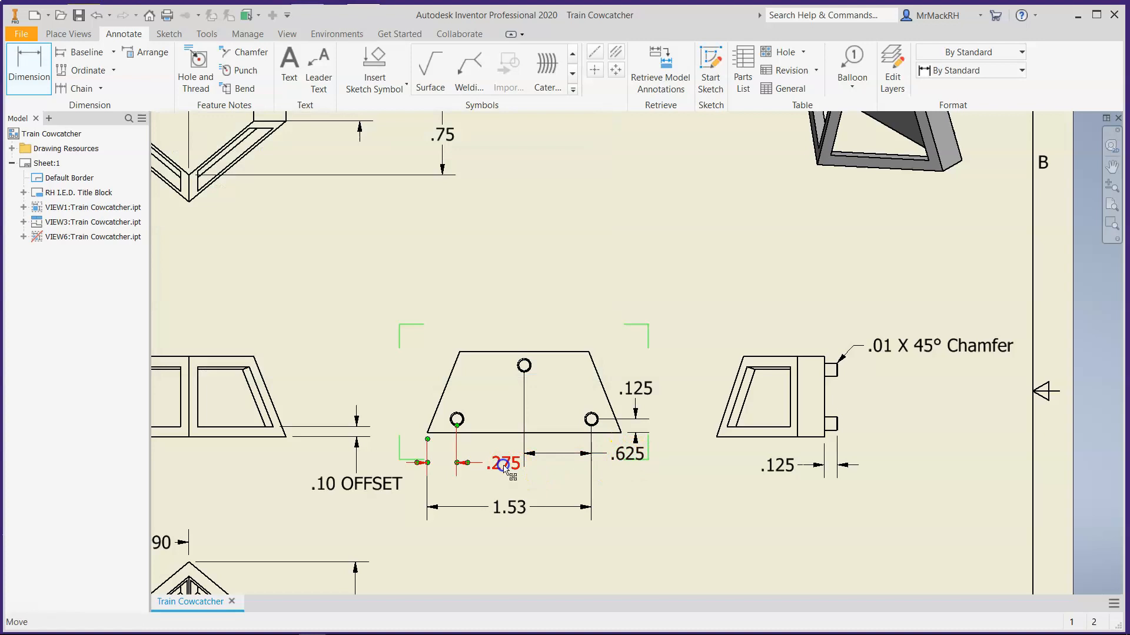
# Step: Reposition the two short horizontal peg dimensions below the back view, lowering both so their text clears neighbouring lines
pyautogui.moveTo(503, 464); pyautogui.dragTo(485, 474)
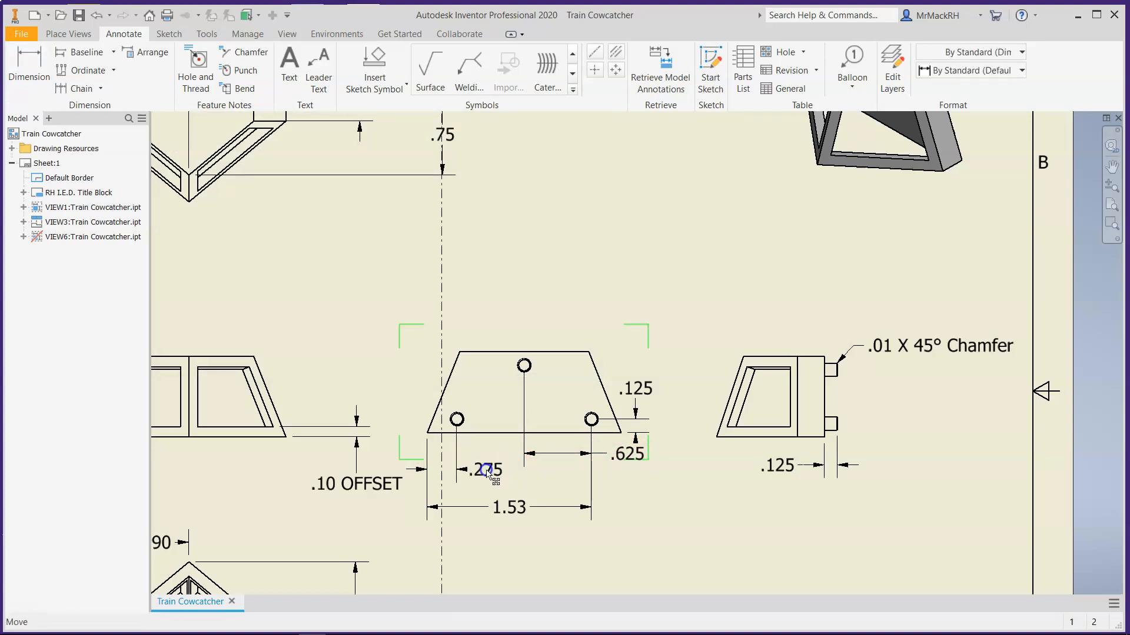
pyautogui.moveTo(635, 455); pyautogui.dragTo(579, 476)
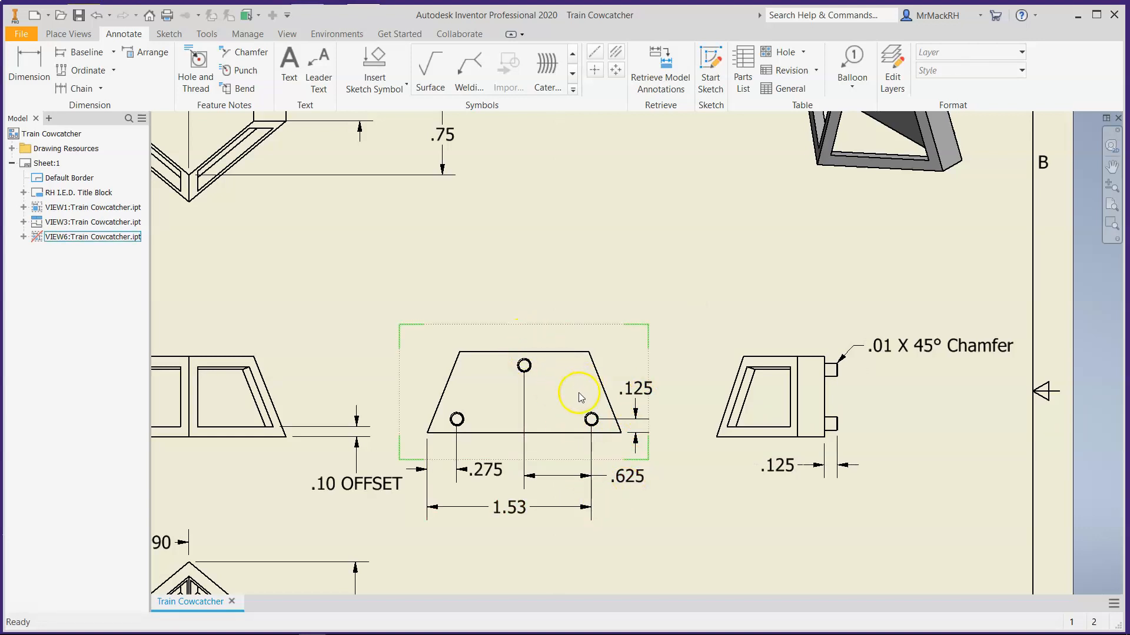
# Step: Dimension the top peg's height above the back view's bottom edge at 3.123 precision, and shift the lower-right peg's height text left to clear it
pyautogui.click(29, 65)
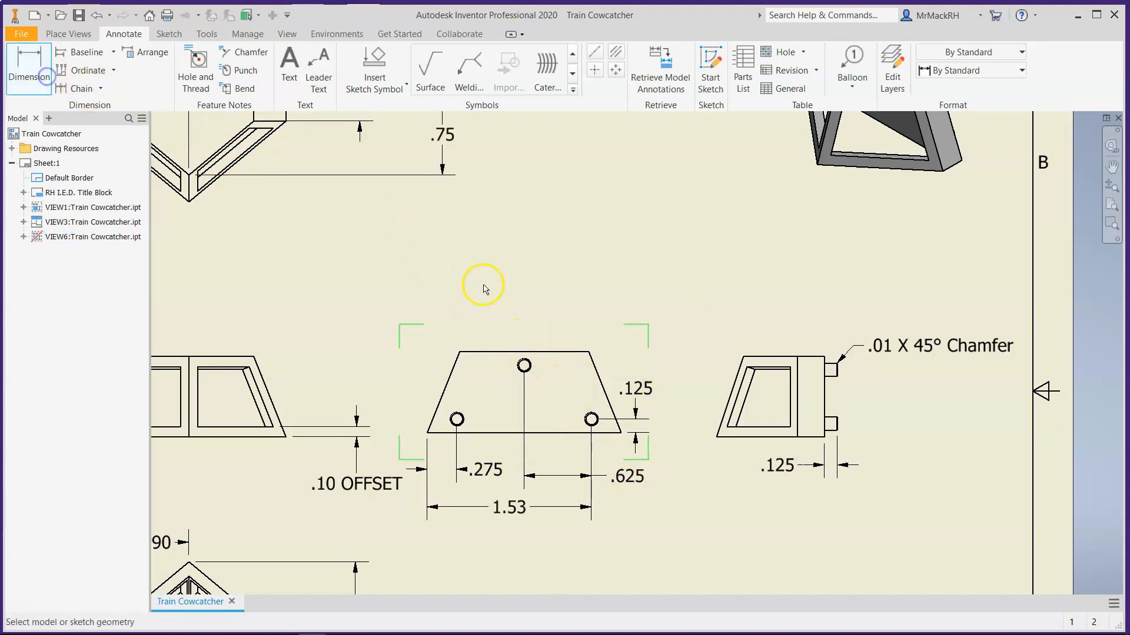
pyautogui.click(525, 365)
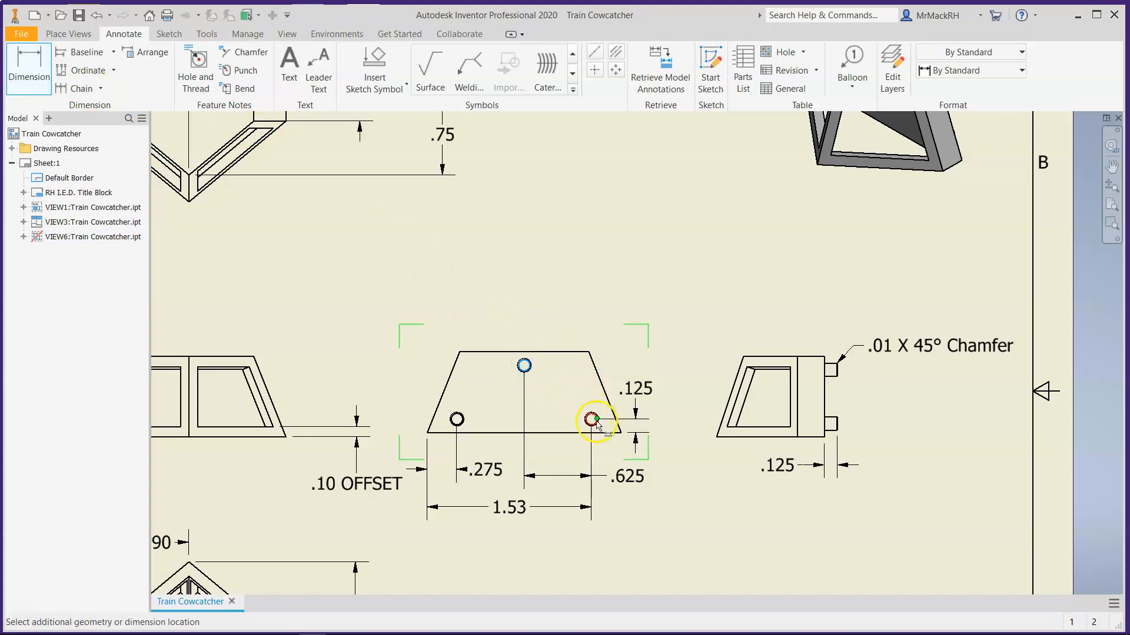
pyautogui.click(563, 433)
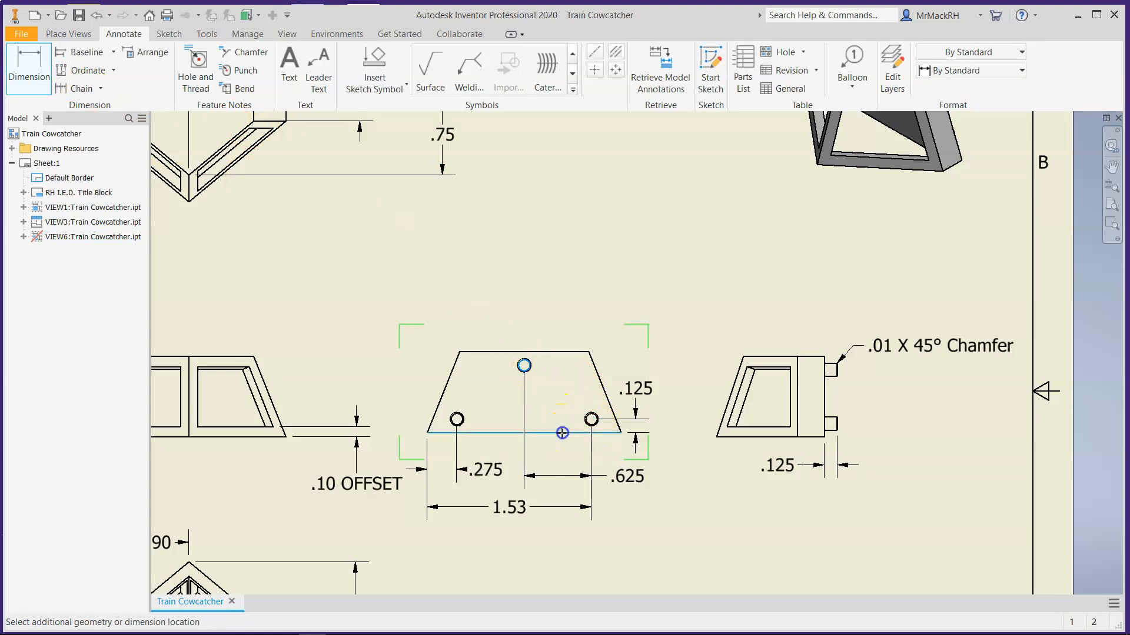
pyautogui.click(675, 397)
pyautogui.click(677, 401)
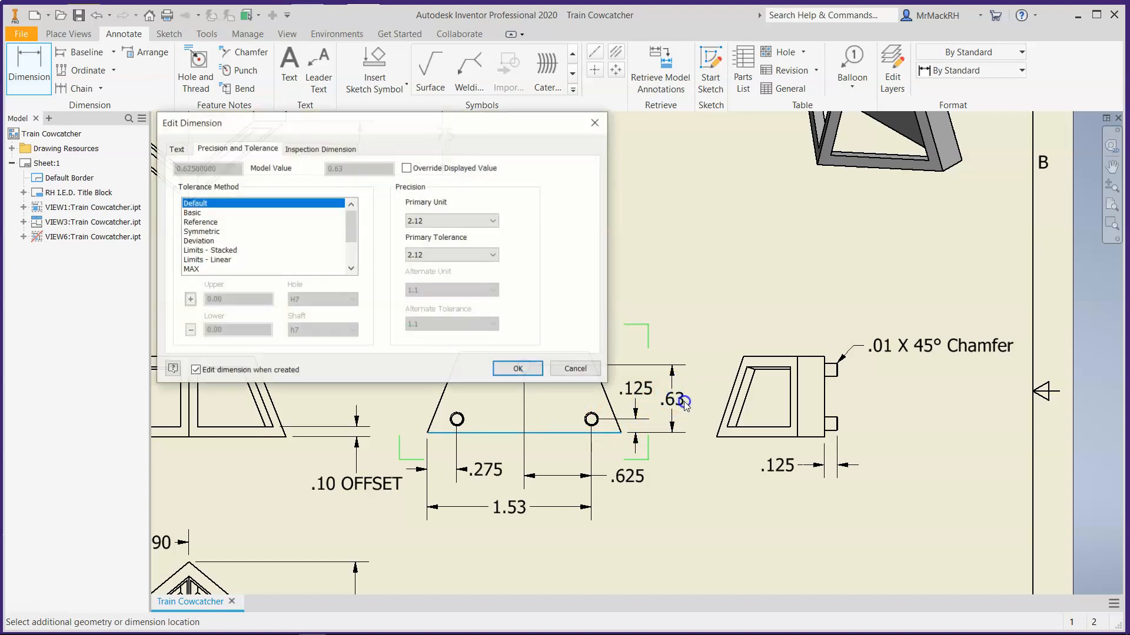
pyautogui.click(445, 222)
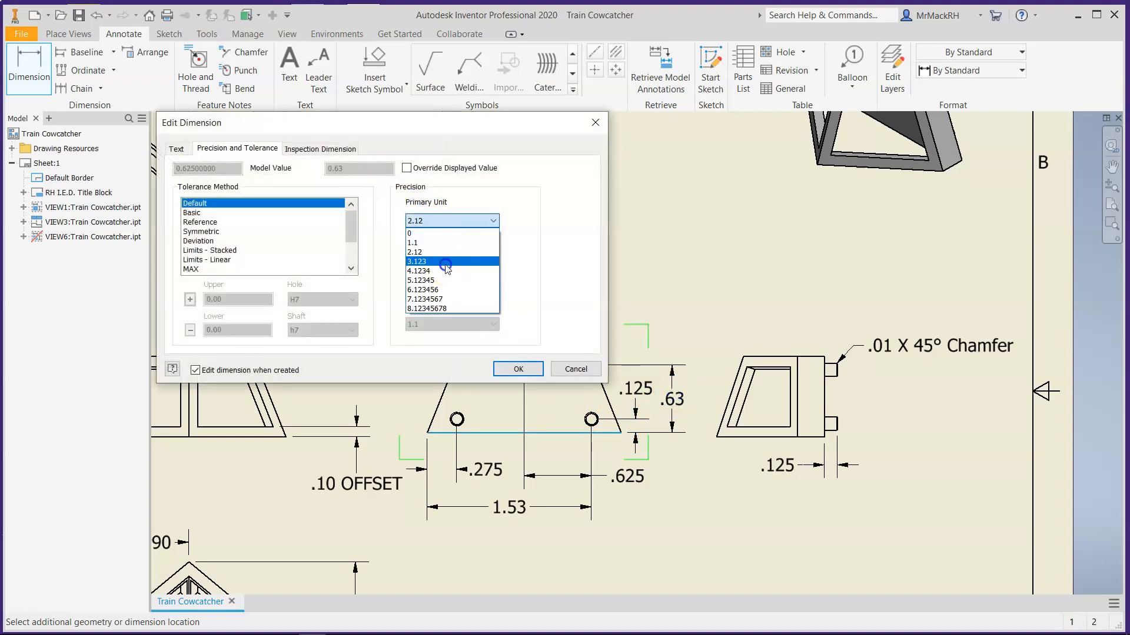
pyautogui.click(447, 262)
pyautogui.click(516, 367)
pyautogui.click(634, 389)
pyautogui.moveTo(633, 392); pyautogui.dragTo(631, 389)
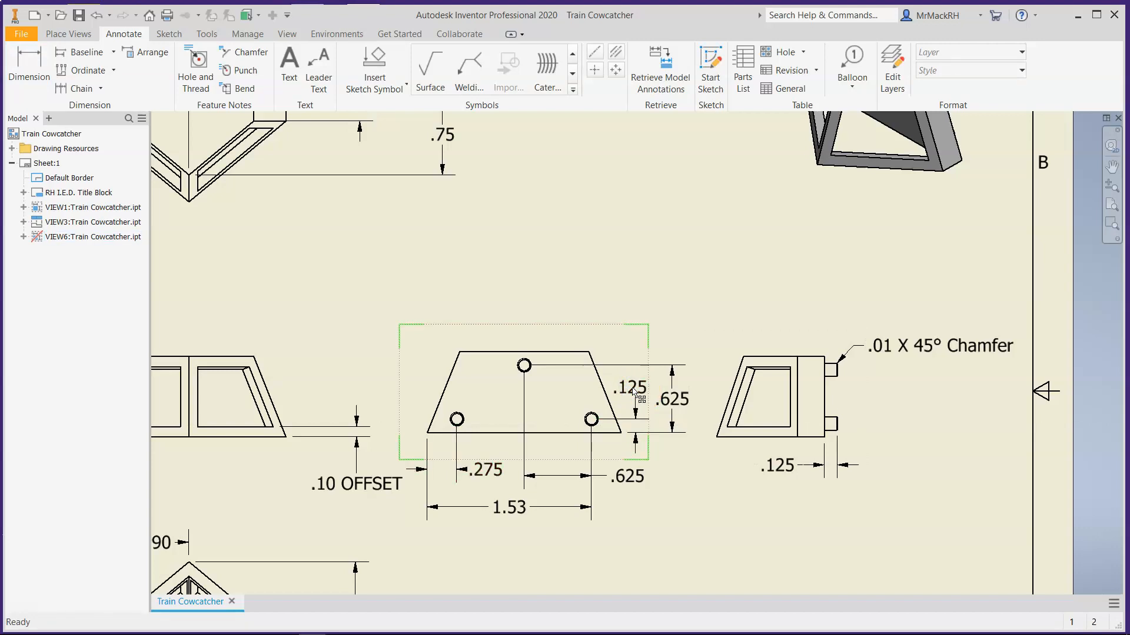
# Step: Dimension the outer diameter of the back view's lower-left peg, placing it to the view's upper left with primary unit precision 3.123
pyautogui.click(17, 70)
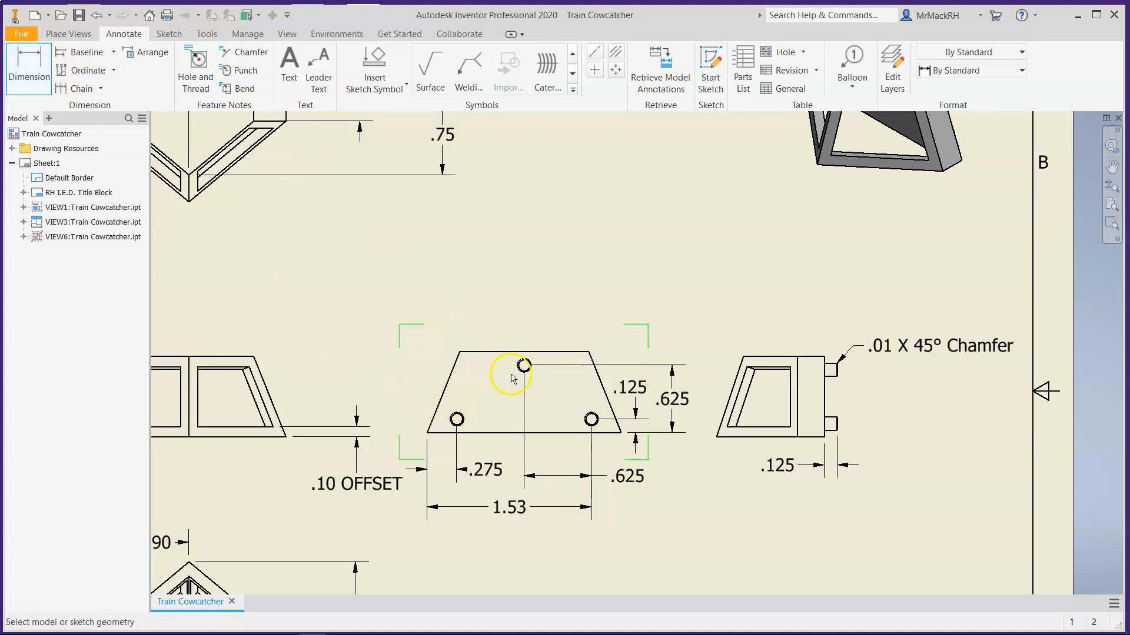
pyautogui.scroll(3, 458, 418)
pyautogui.scroll(5, 458, 417)
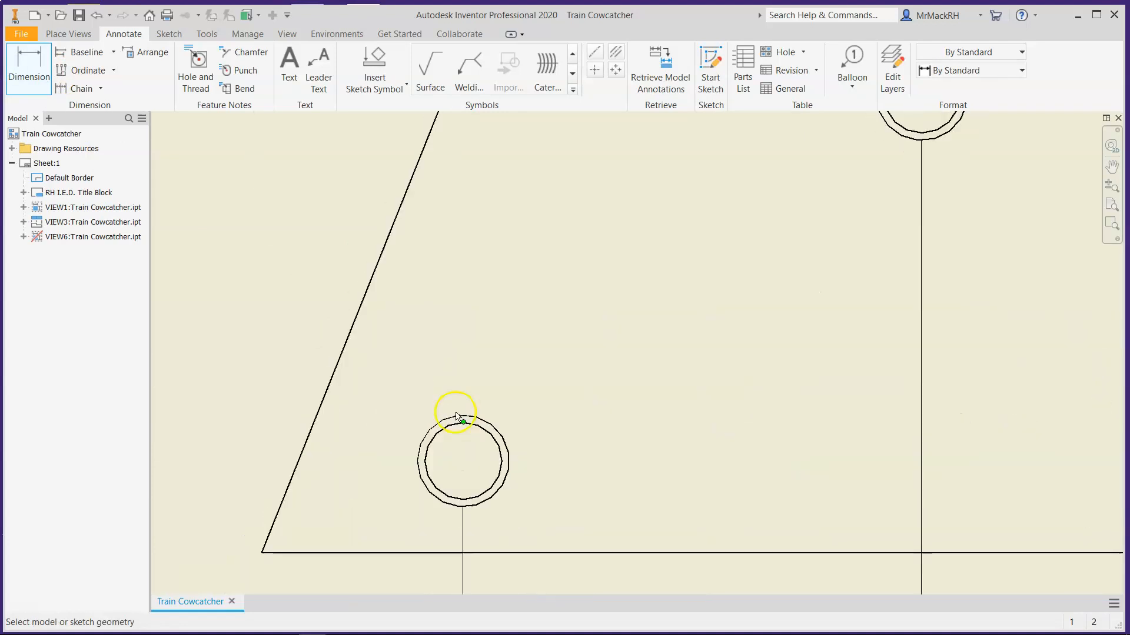
pyautogui.click(442, 424)
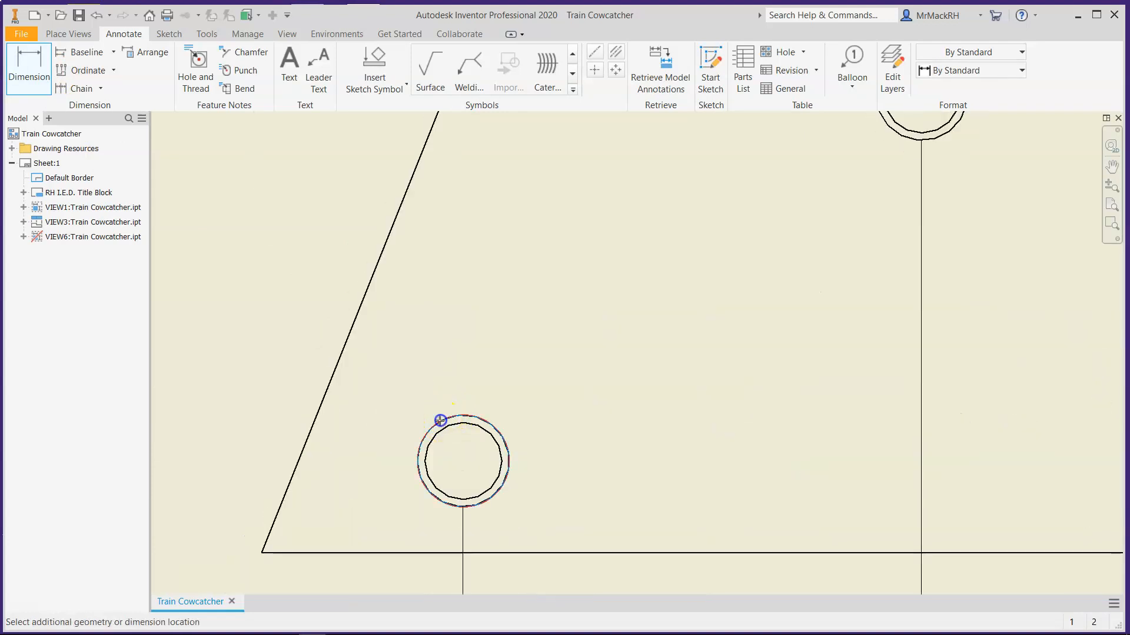
pyautogui.scroll(-6, 406, 383)
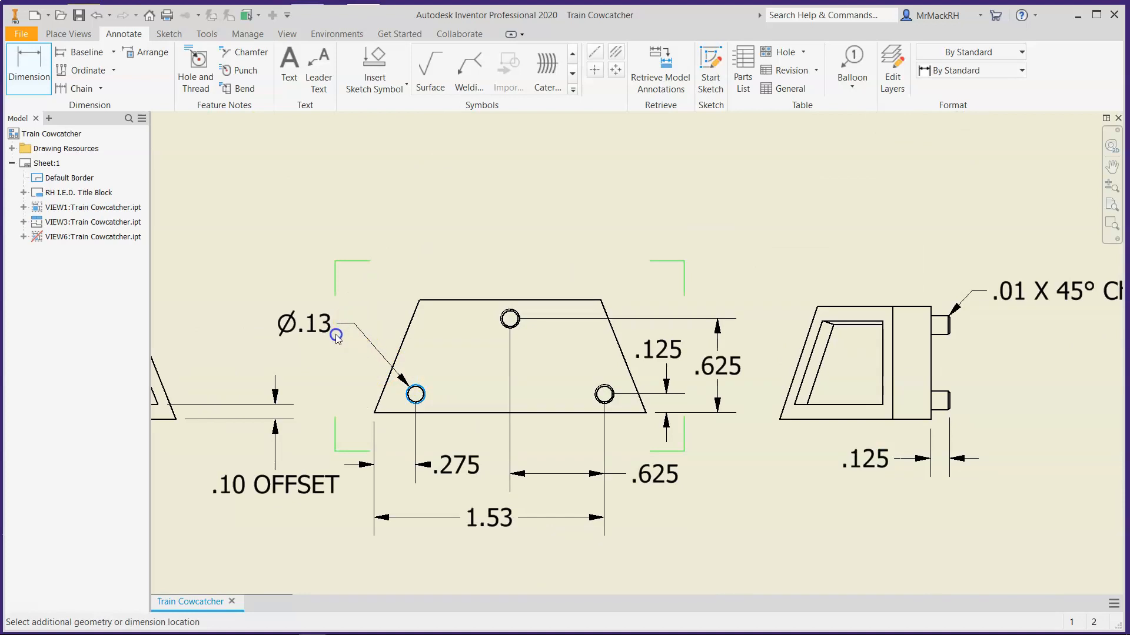
pyautogui.click(330, 333)
pyautogui.click(434, 221)
pyautogui.click(422, 259)
pyautogui.click(518, 368)
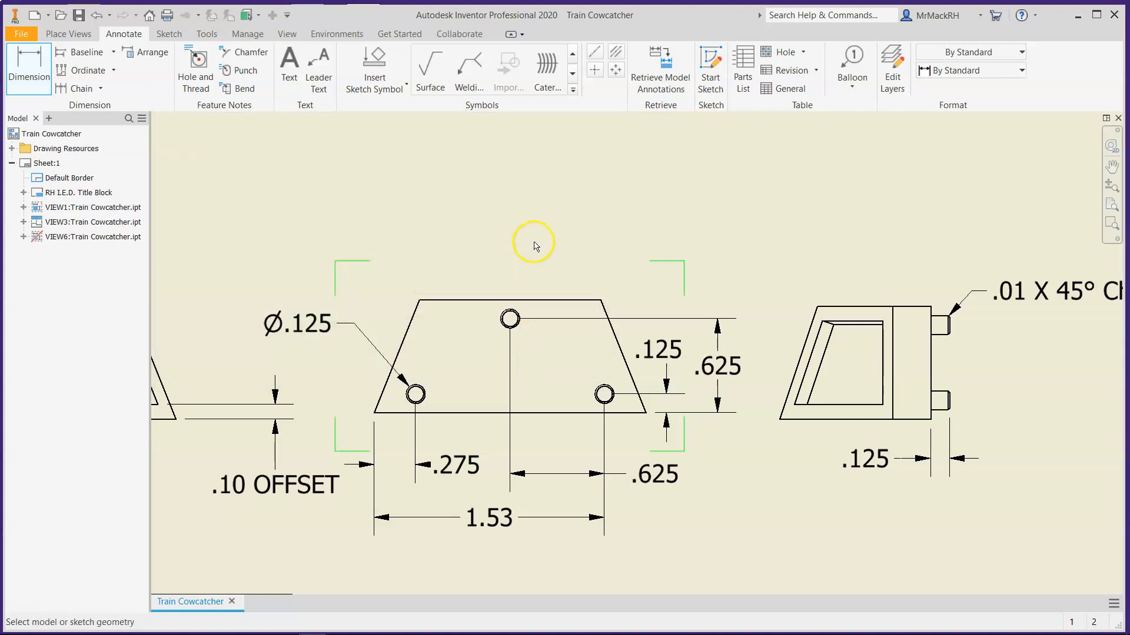
pyautogui.scroll(-3, 534, 246)
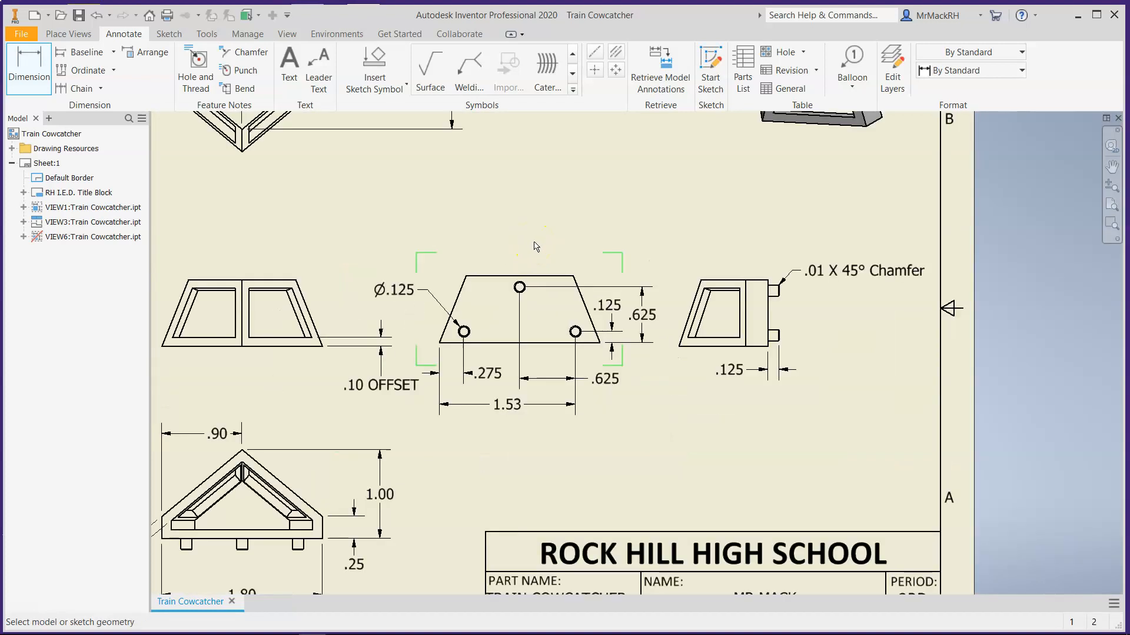
pyautogui.press('Escape')
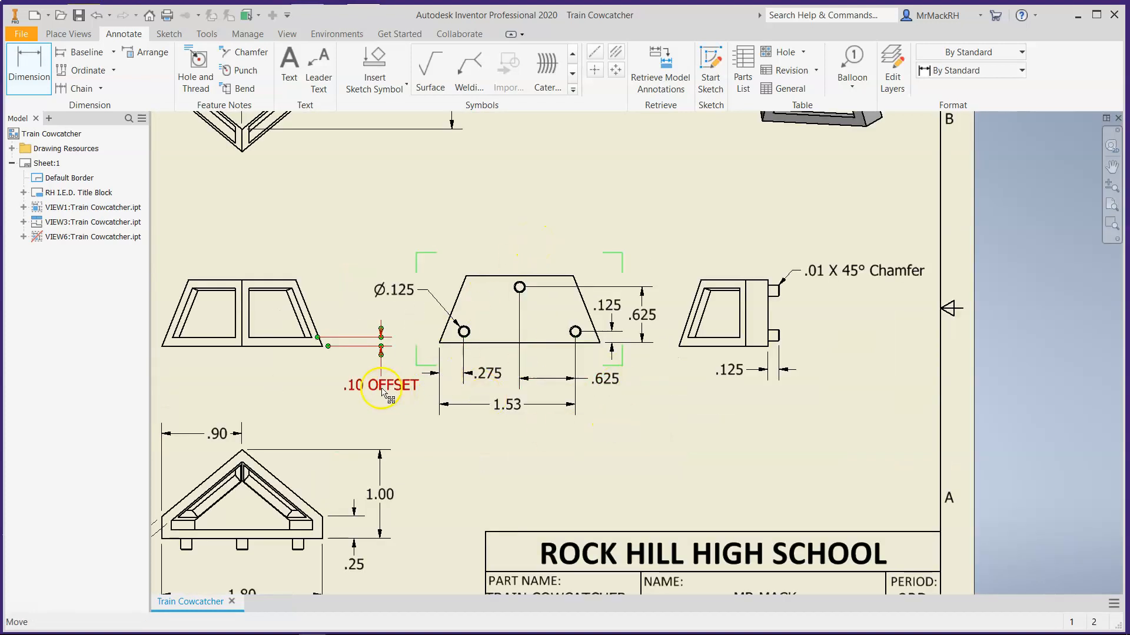
# Step: Shift the front view and its aligned views slightly left, and delete the OFFSET dimension at the front view's lower right
pyautogui.scroll(-3, 379, 449)
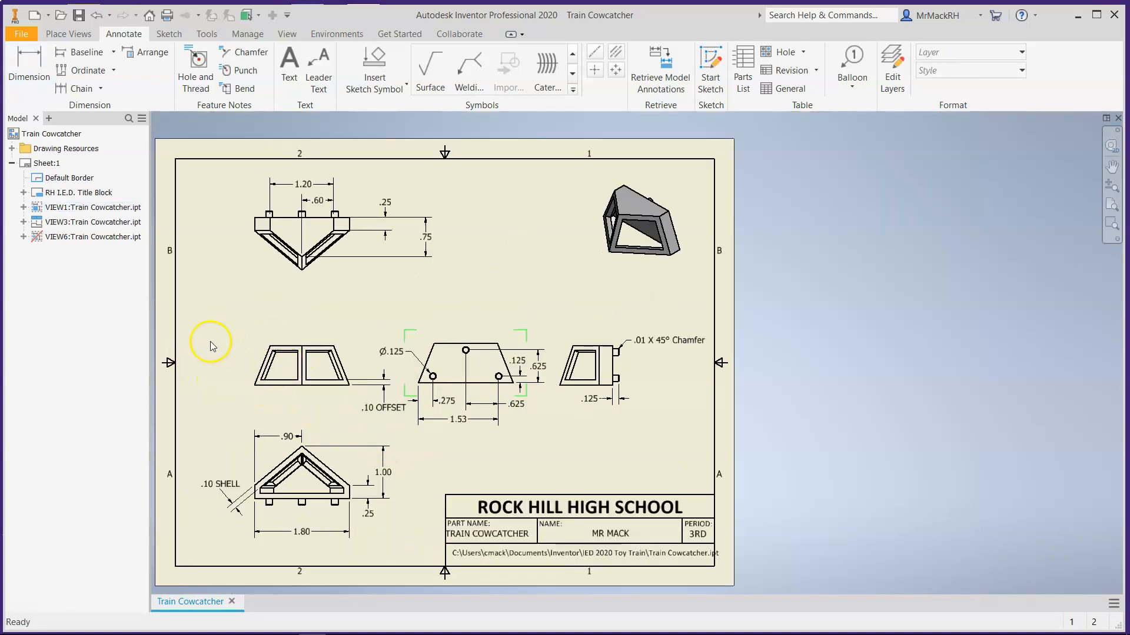
pyautogui.click(242, 360)
pyautogui.moveTo(243, 359); pyautogui.dragTo(227, 360)
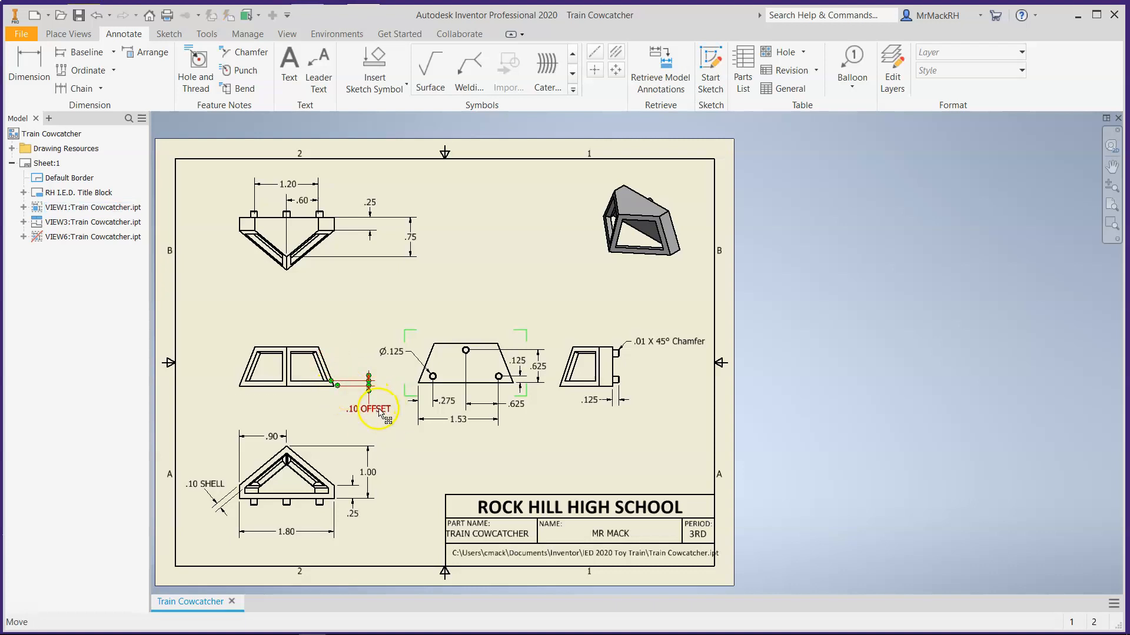
pyautogui.click(380, 410)
pyautogui.press('Delete')
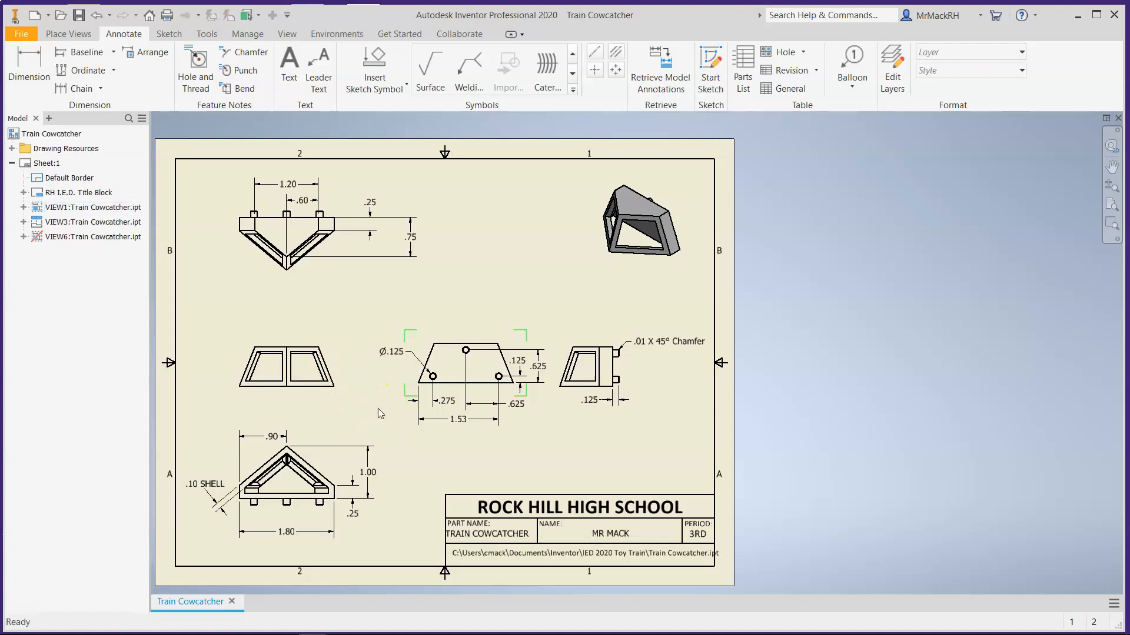
pyautogui.moveTo(324, 342); pyautogui.dragTo(334, 342)
# Step: Dimension the gap between the front view's bottom edge and its left window's lower edge, placing it at lower left with the suffix OFFSET
pyautogui.click(29, 65)
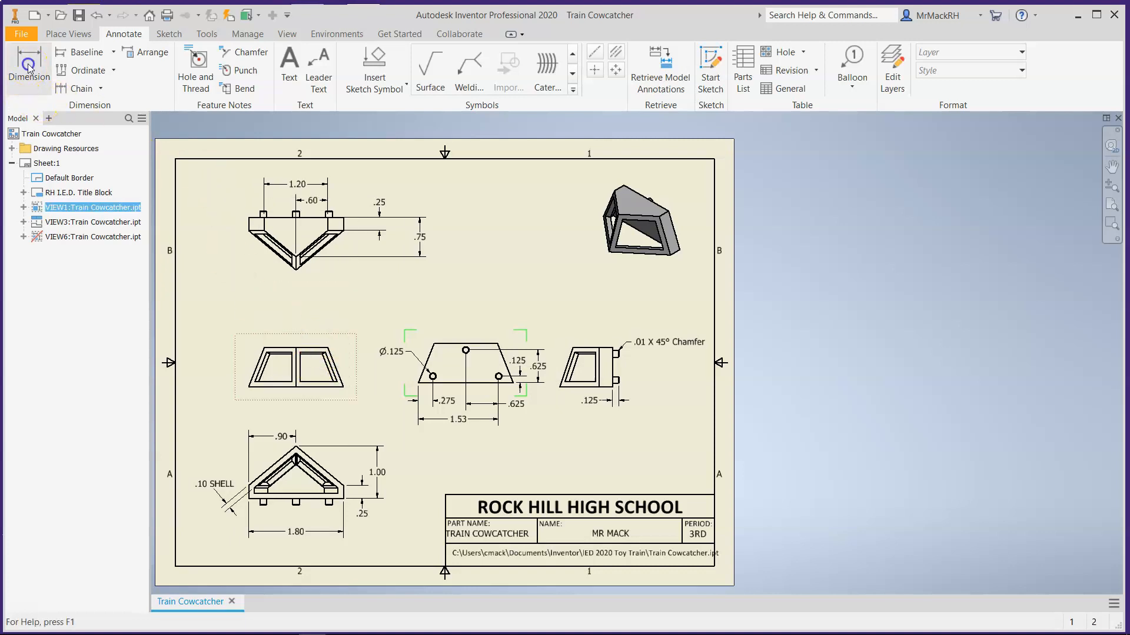
pyautogui.scroll(3, 234, 390)
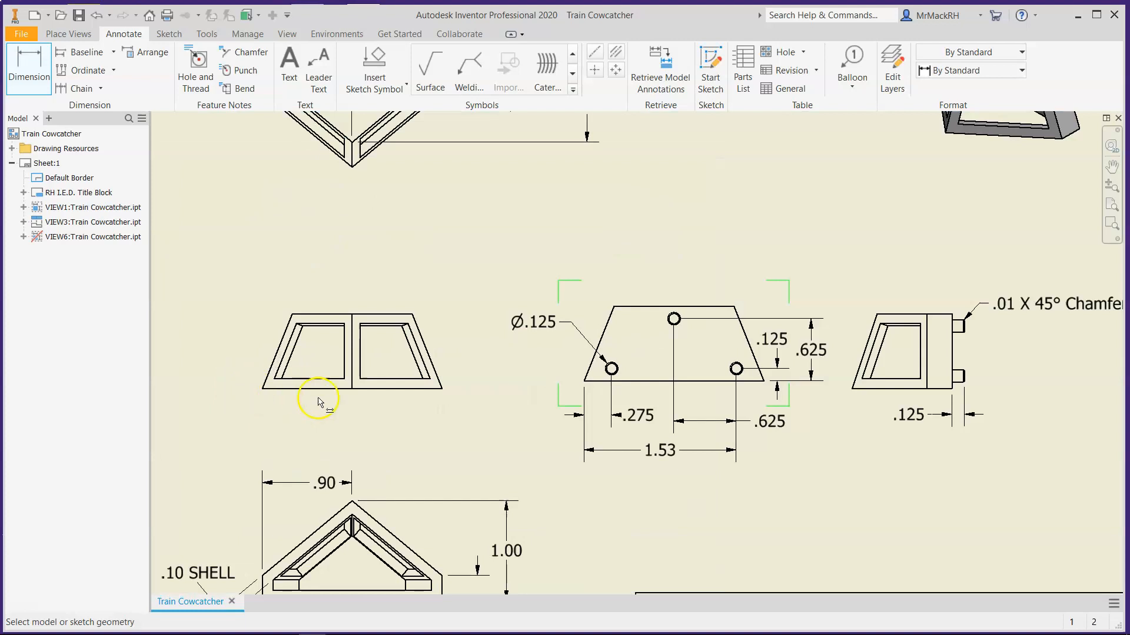
pyautogui.click(283, 389)
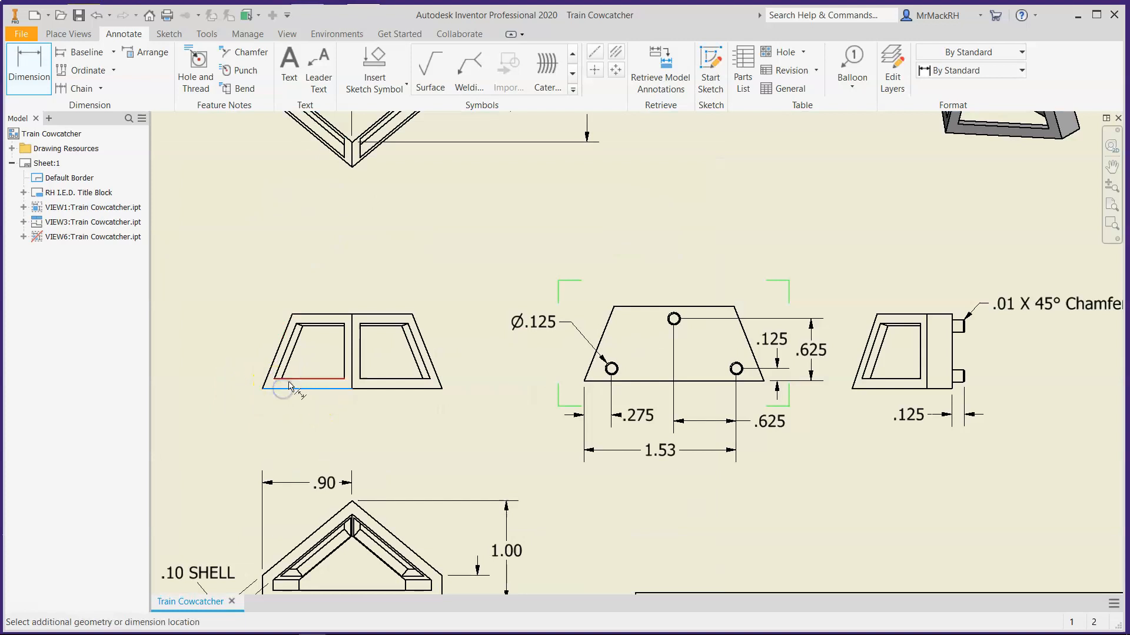
pyautogui.click(289, 378)
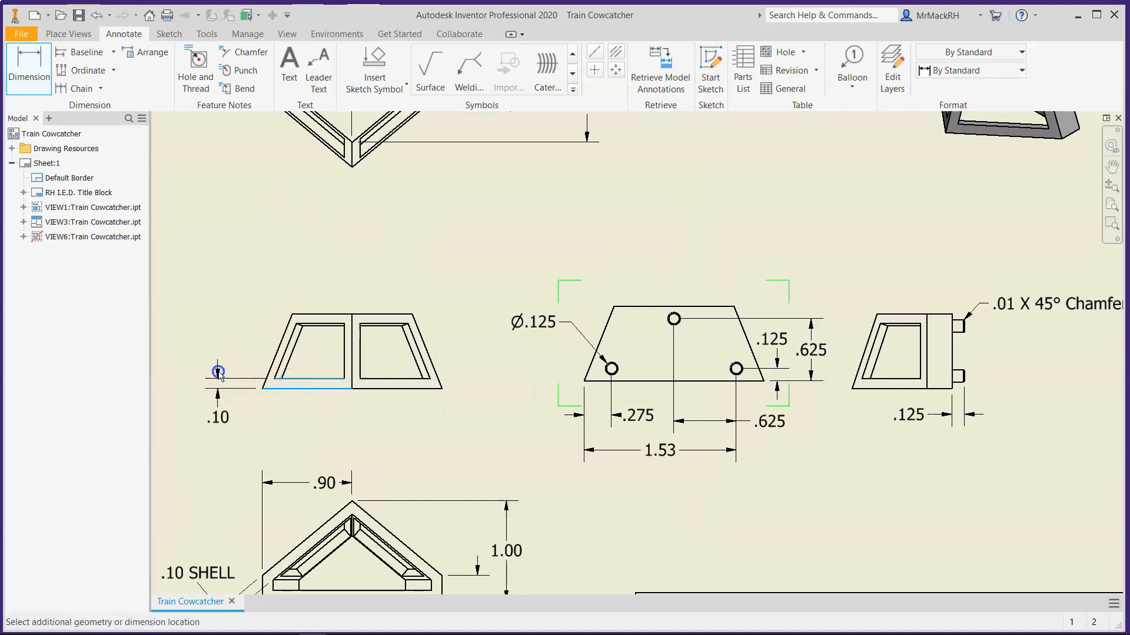
pyautogui.click(218, 372)
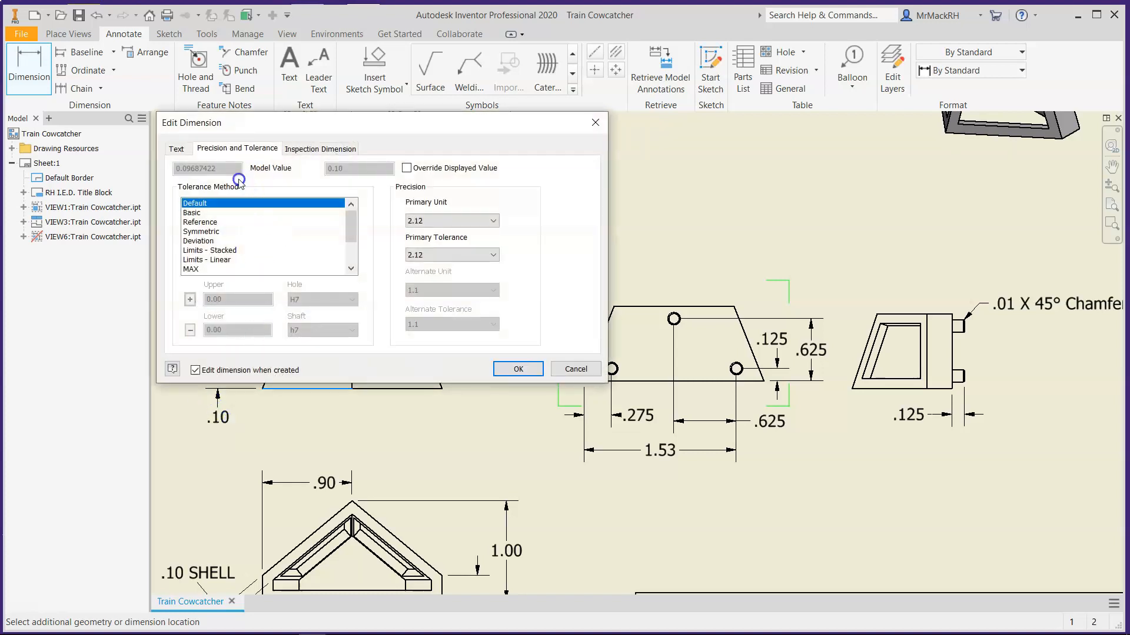
pyautogui.click(178, 148)
pyautogui.click(234, 195)
pyautogui.write('OFFSET')
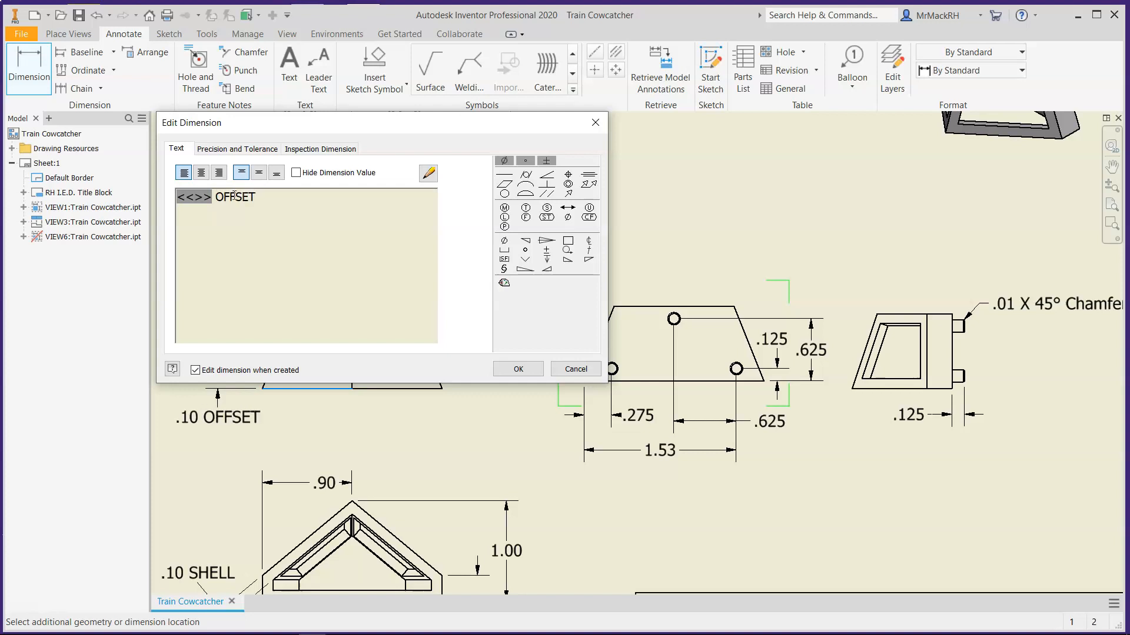
pyautogui.click(895, 243)
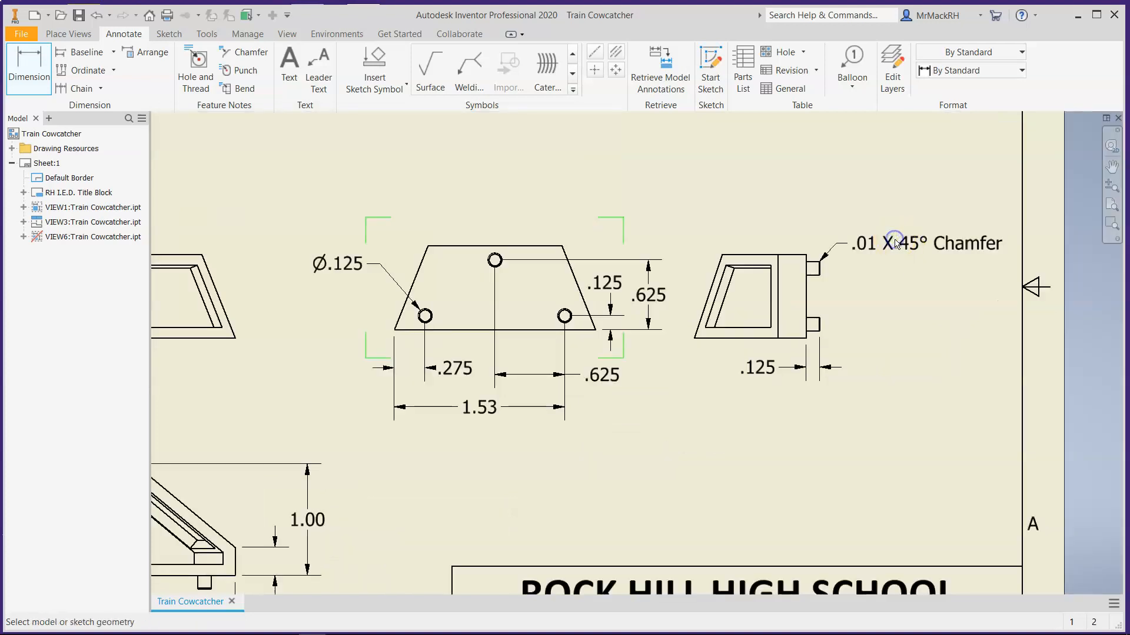
# Step: Move the chamfer note above and left of the right-side view's upper peg, and shift the right-side view farther right
pyautogui.press('Escape')
pyautogui.doubleClick(885, 248)
pyautogui.moveTo(850, 242); pyautogui.dragTo(800, 192)
pyautogui.click(794, 315)
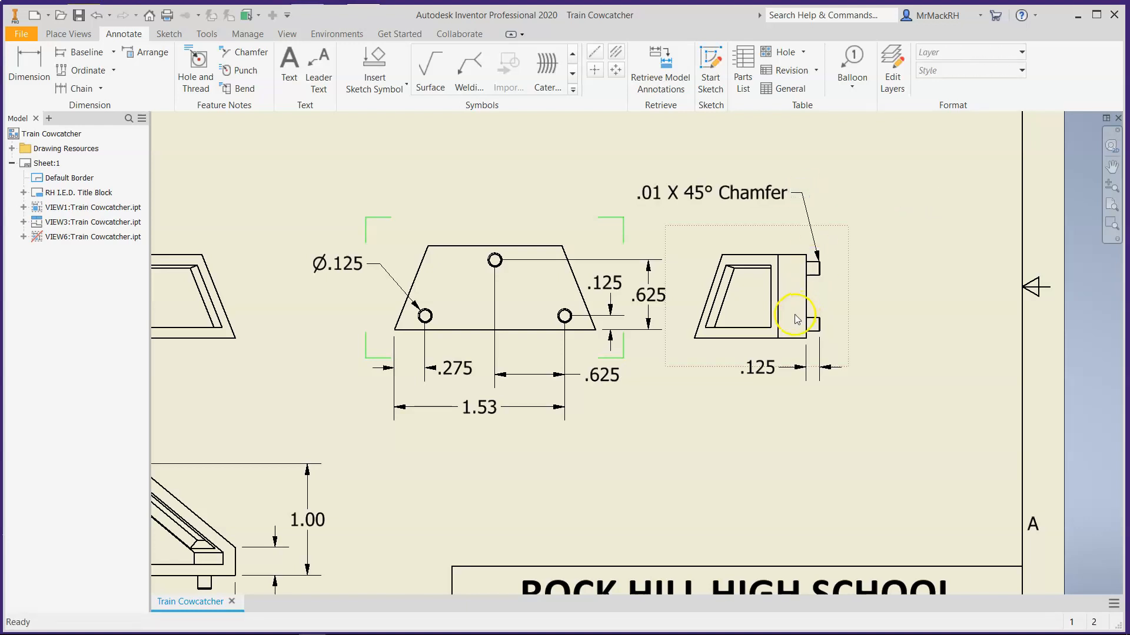
pyautogui.moveTo(837, 300); pyautogui.dragTo(914, 300)
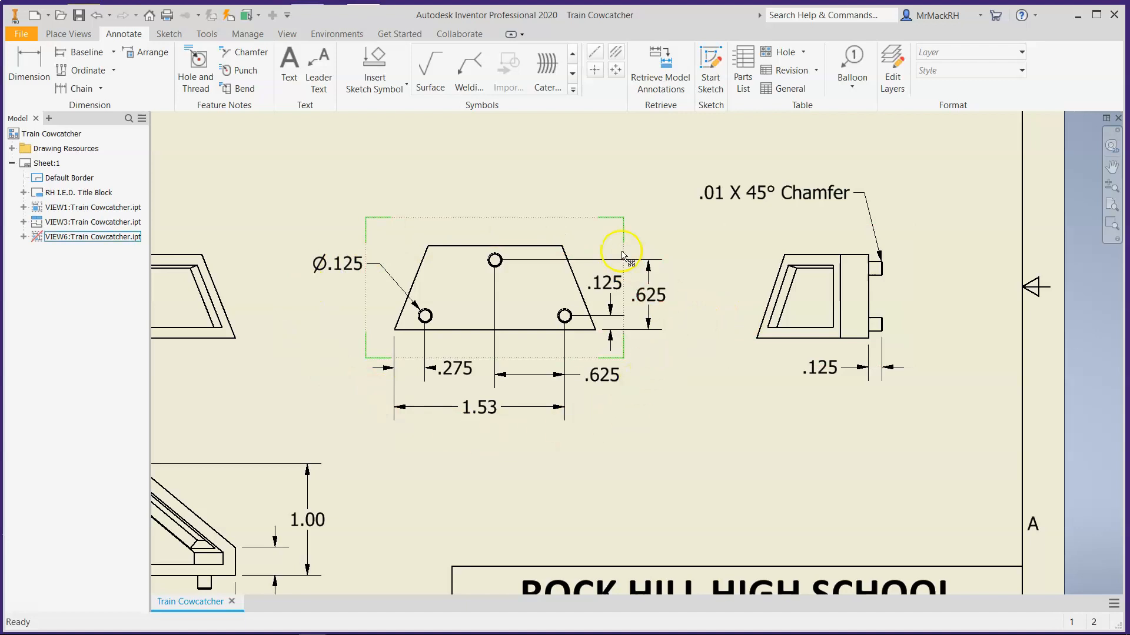
# Step: Dimension the front view's overall height between its top and bottom edges, placing the dimension to the view's right
pyautogui.scroll(-3, 444, 370)
pyautogui.scroll(-1, 377, 353)
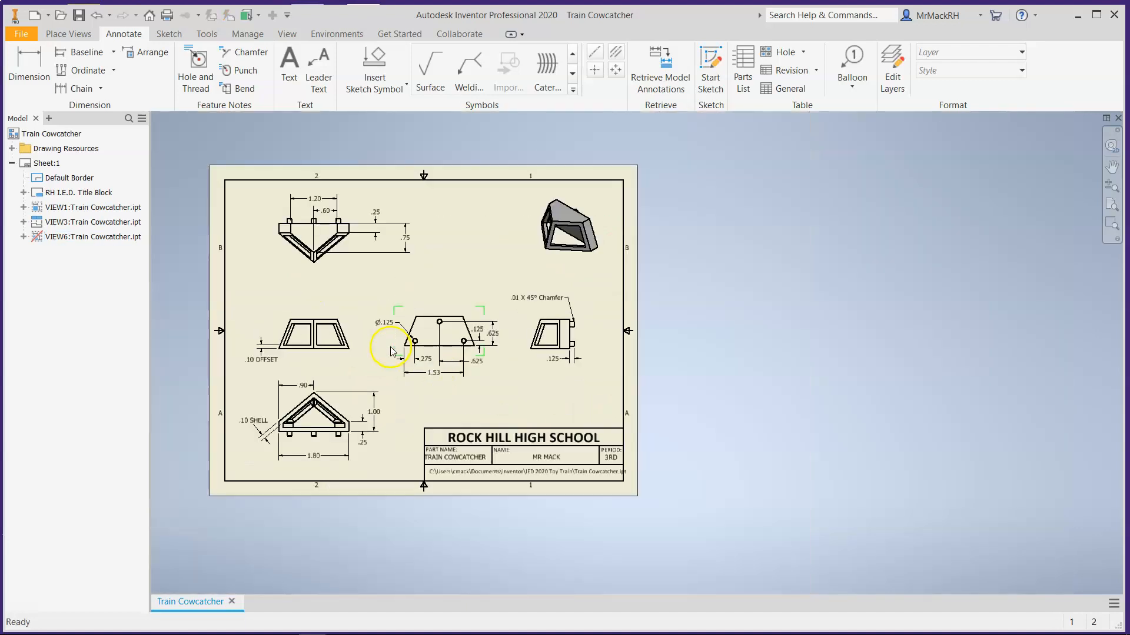
pyautogui.scroll(-2, 660, 307)
pyautogui.scroll(3, 493, 369)
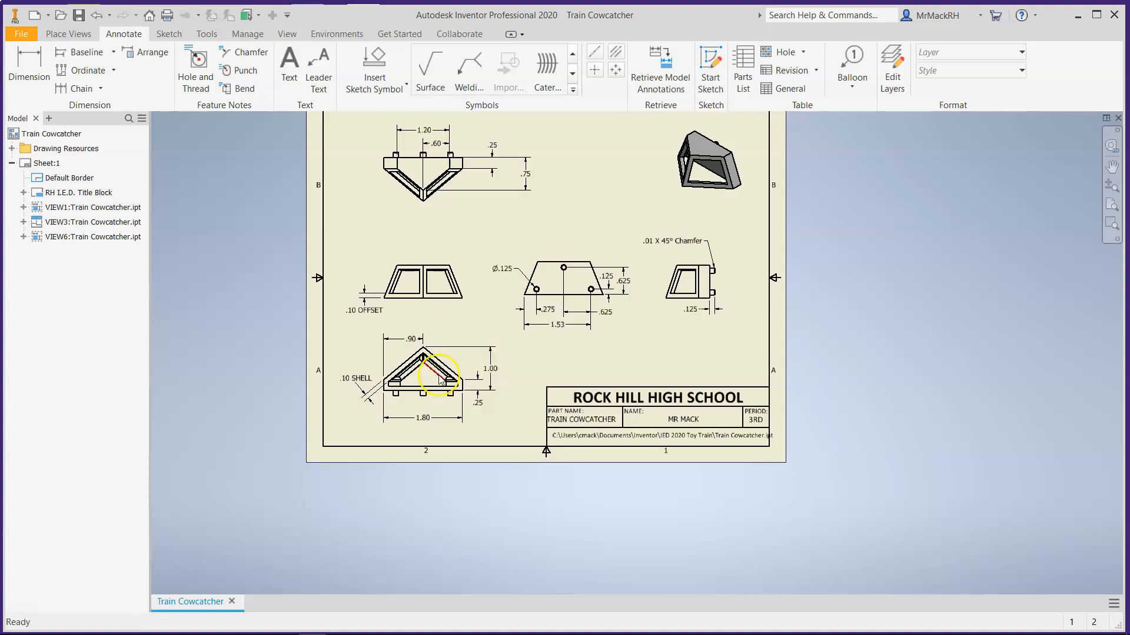
pyautogui.scroll(3, 454, 306)
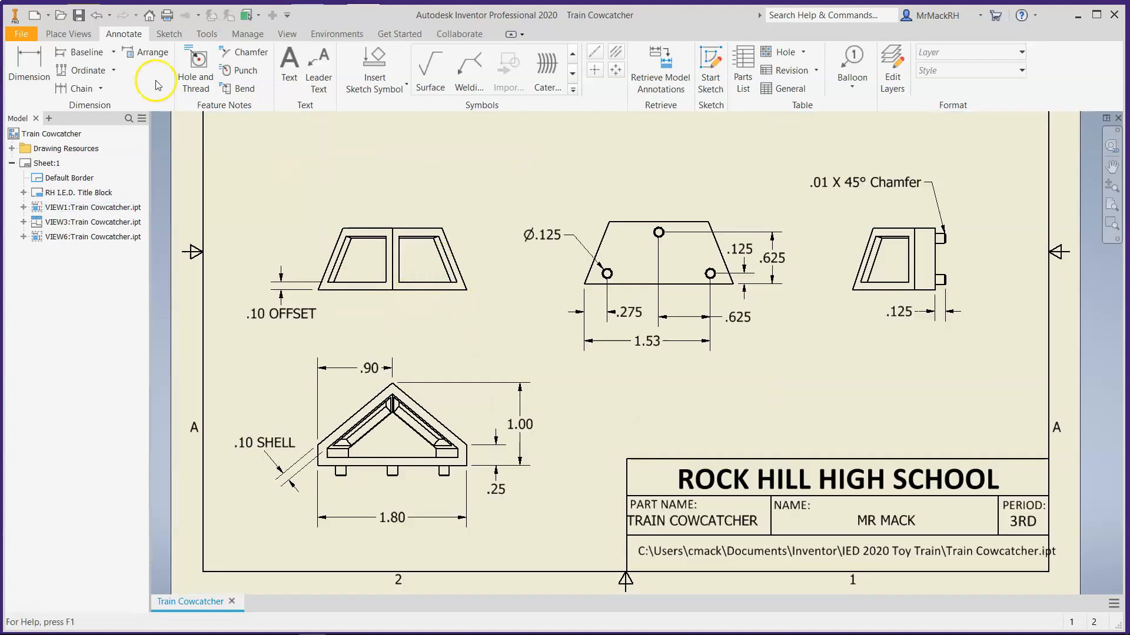
pyautogui.scroll(-5, 412, 345)
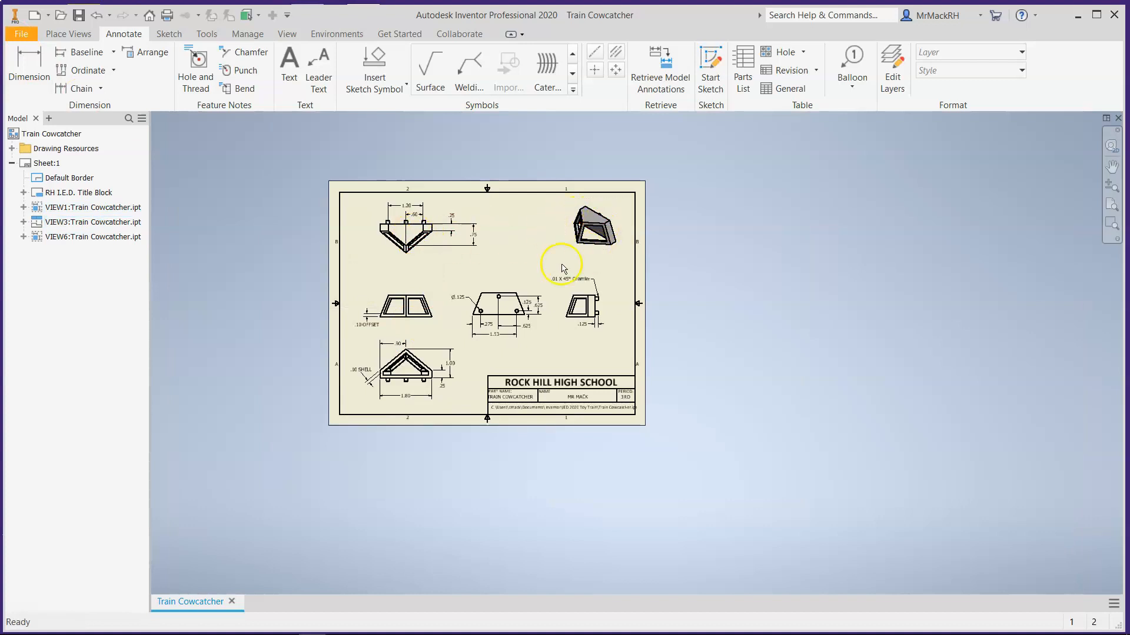
pyautogui.scroll(3, 425, 296)
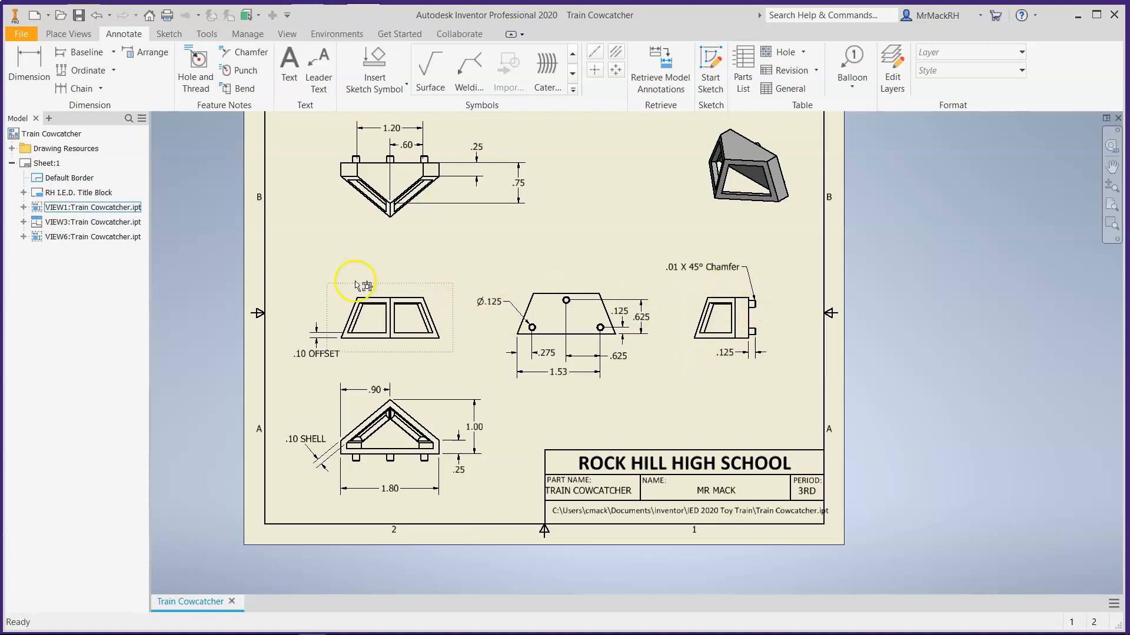
pyautogui.click(24, 80)
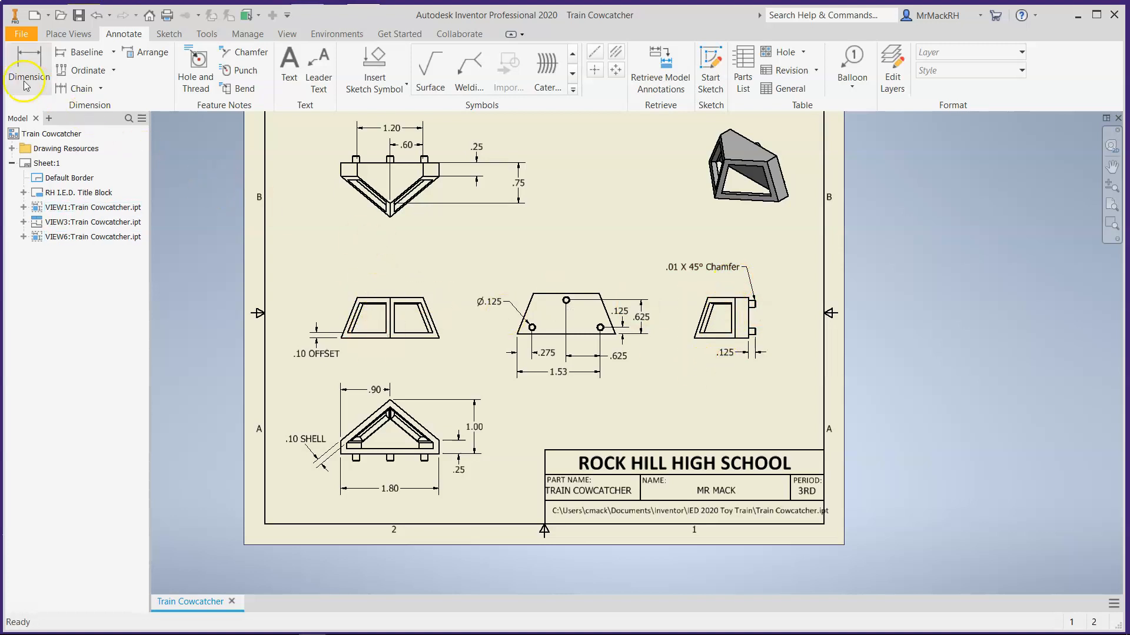
pyautogui.click(415, 297)
pyautogui.click(416, 337)
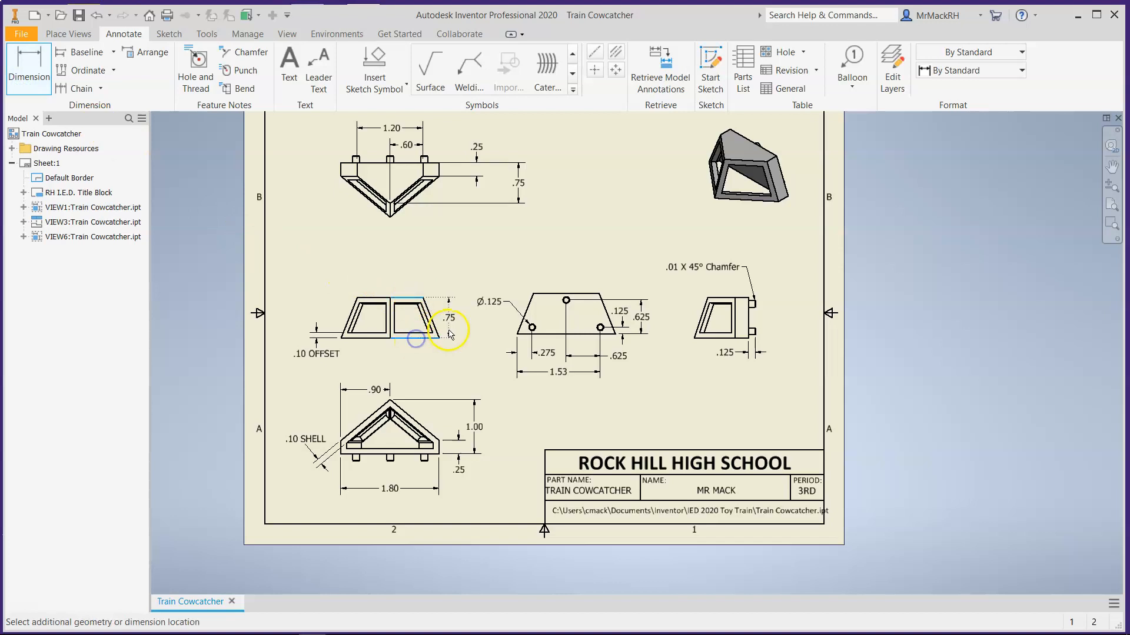
pyautogui.click(469, 355)
pyautogui.click(514, 369)
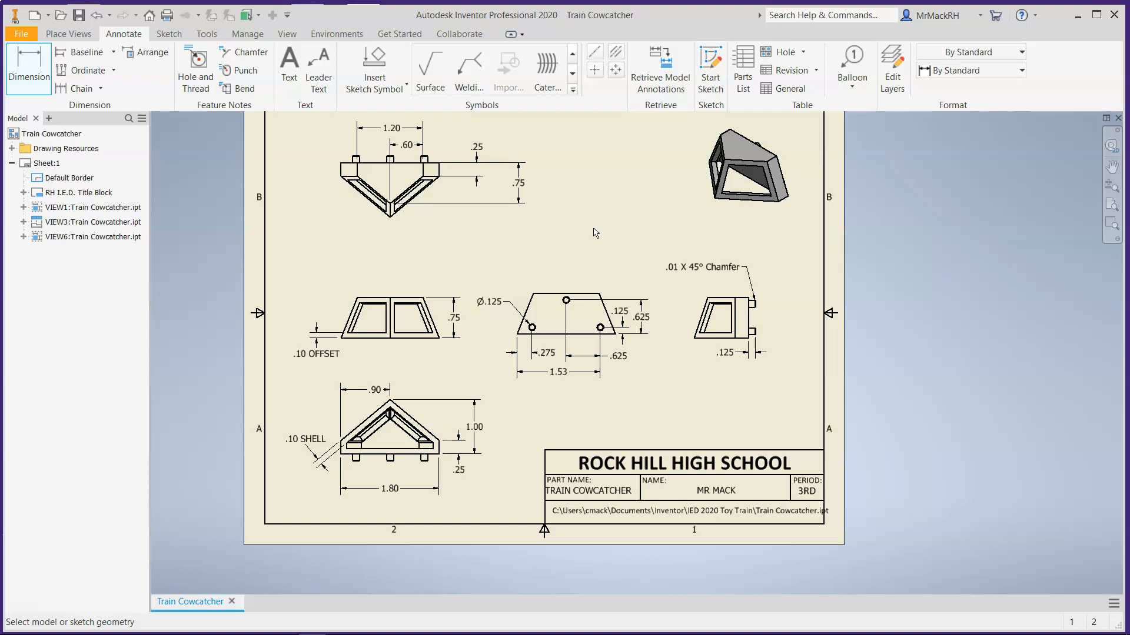
# Step: Save the drawing as Train Cowcatcher in the IED 2020 Toy Train folder as an Inventor drawing file (.idw)
pyautogui.click(77, 17)
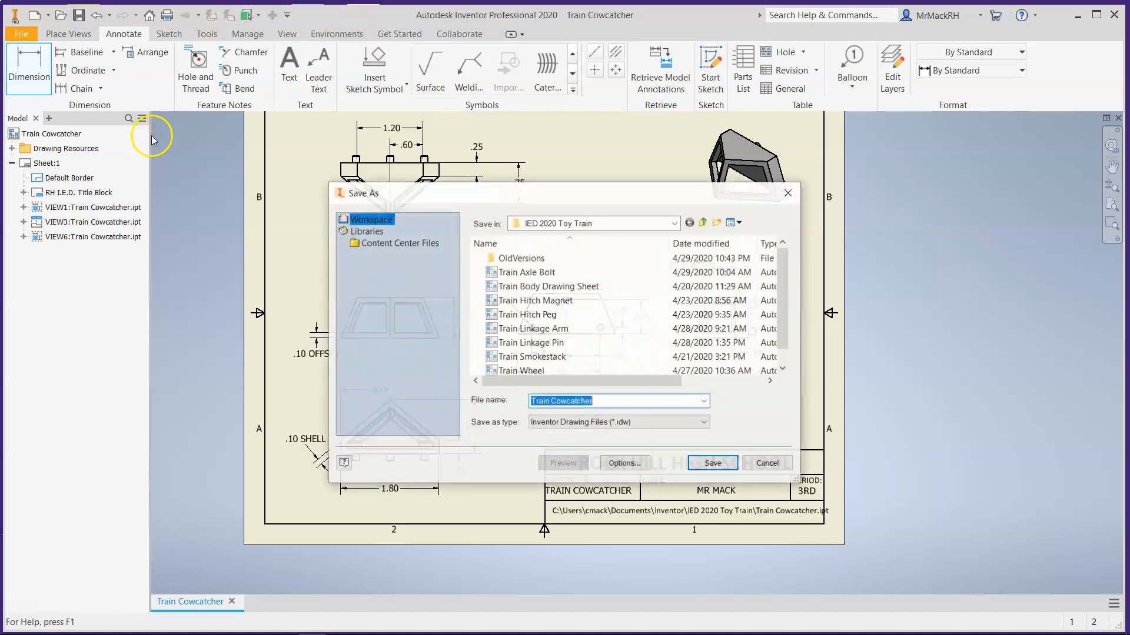
pyautogui.click(714, 465)
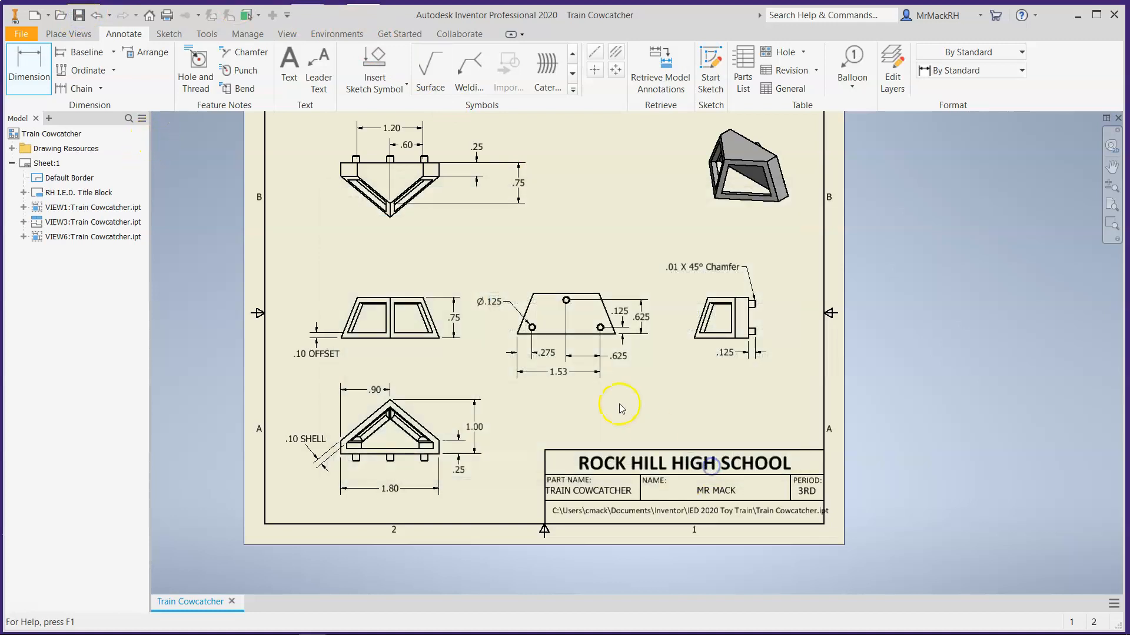
# Step: Start exporting the saved Train Cowcatcher drawing
pyautogui.click(29, 38)
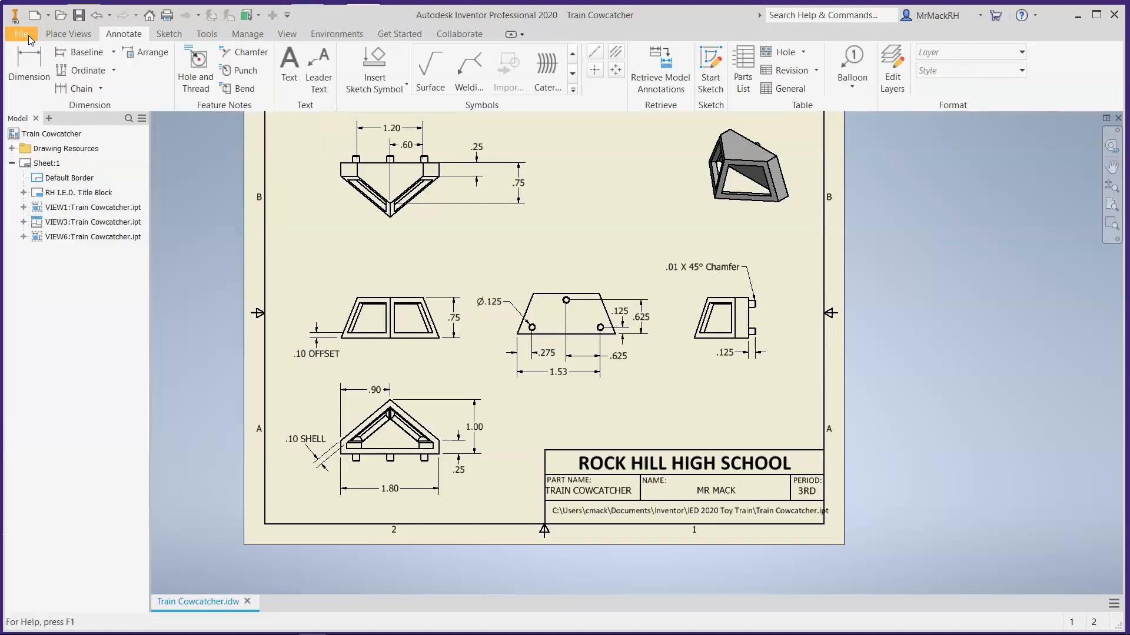
pyautogui.click(23, 36)
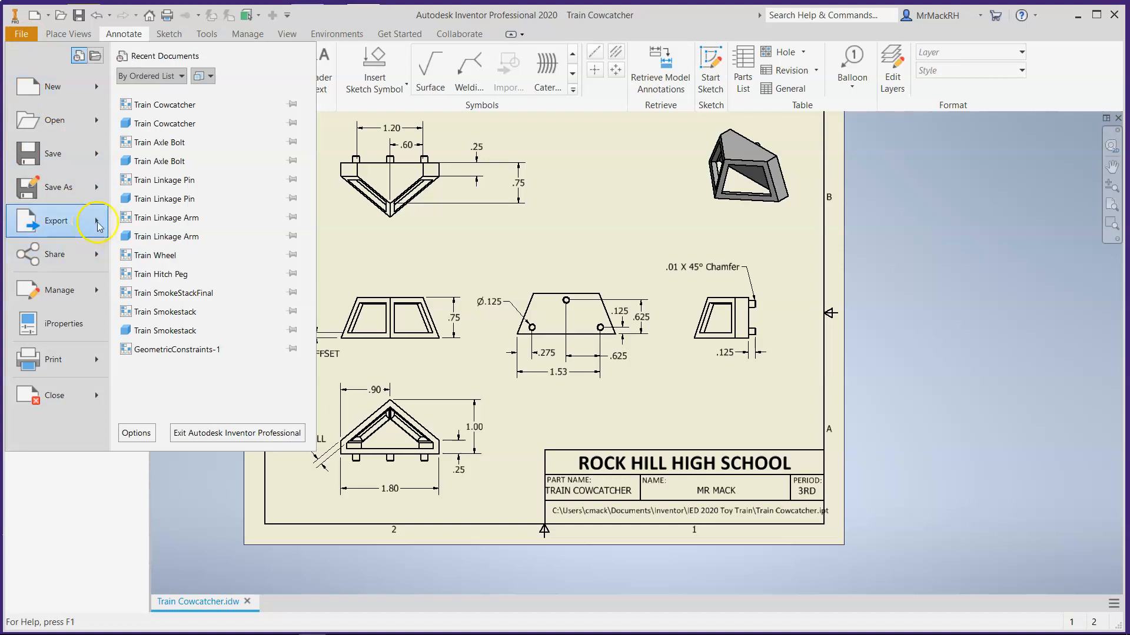
pyautogui.moveTo(97, 227)
pyautogui.click(154, 193)
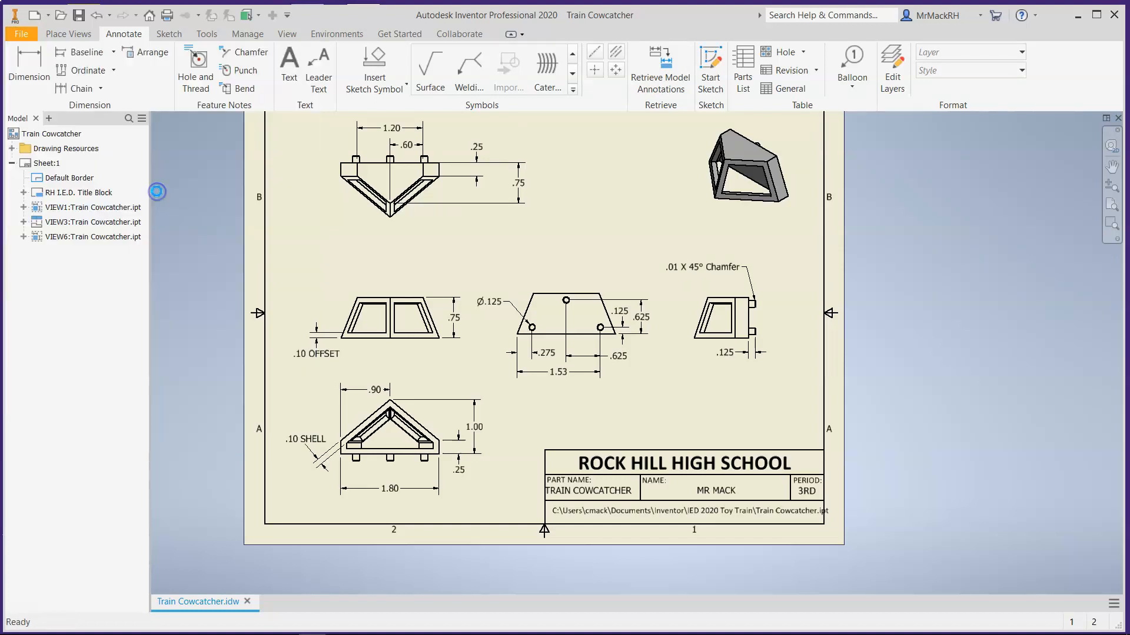